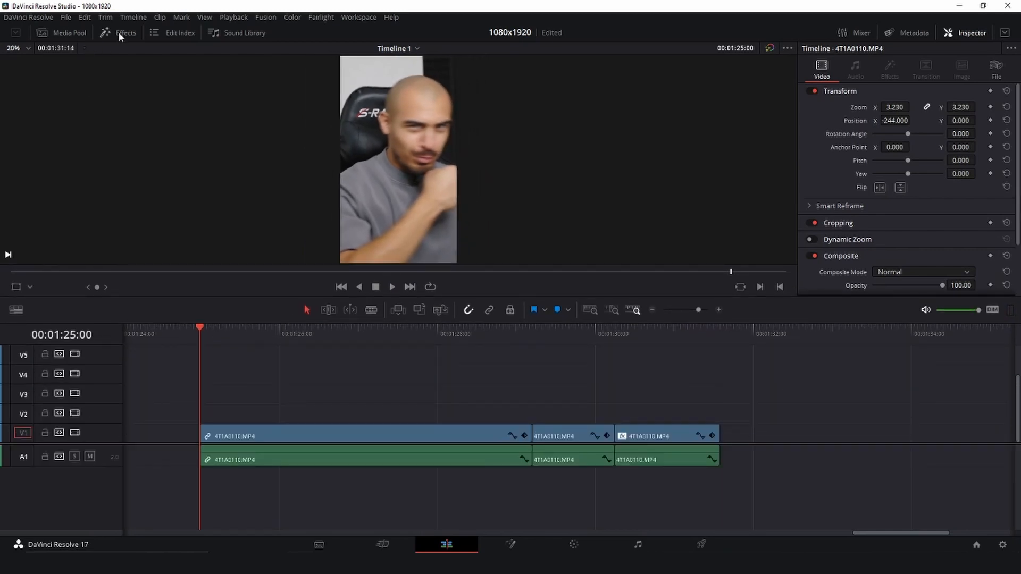
# - Add a Text+ title on track V2 above the video clips, starting at 00:01:25:00
pyautogui.click(120, 33)
pyautogui.moveTo(27, 236); pyautogui.dragTo(203, 410)
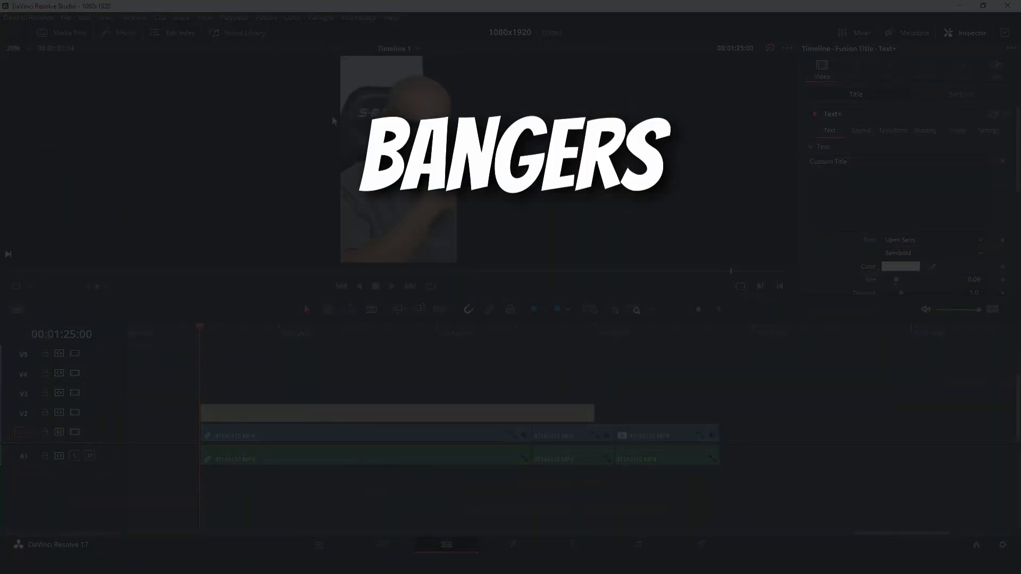
pyautogui.click(311, 410)
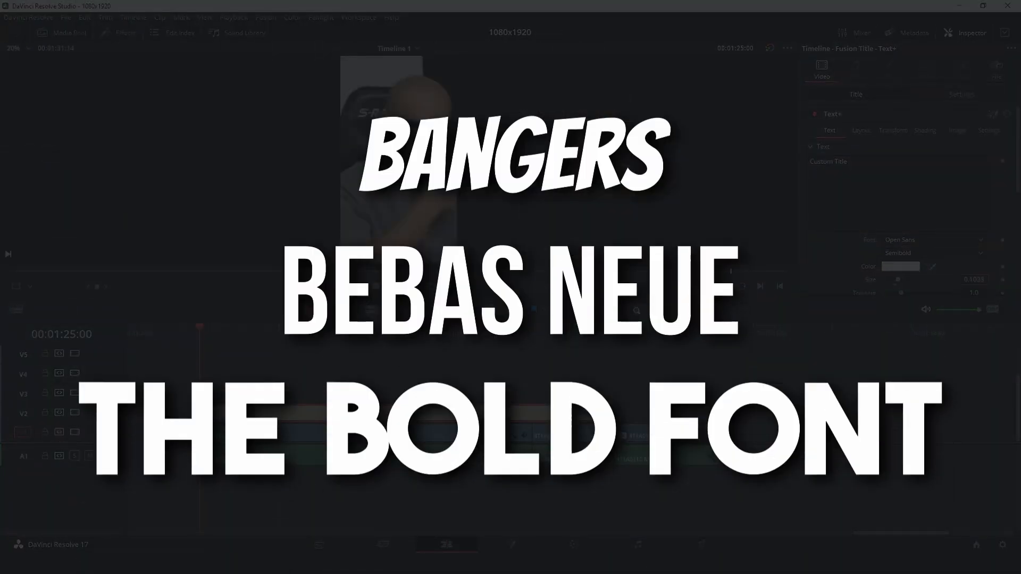
# - Set the title's font to The Bold Font
pyautogui.click(913, 239)
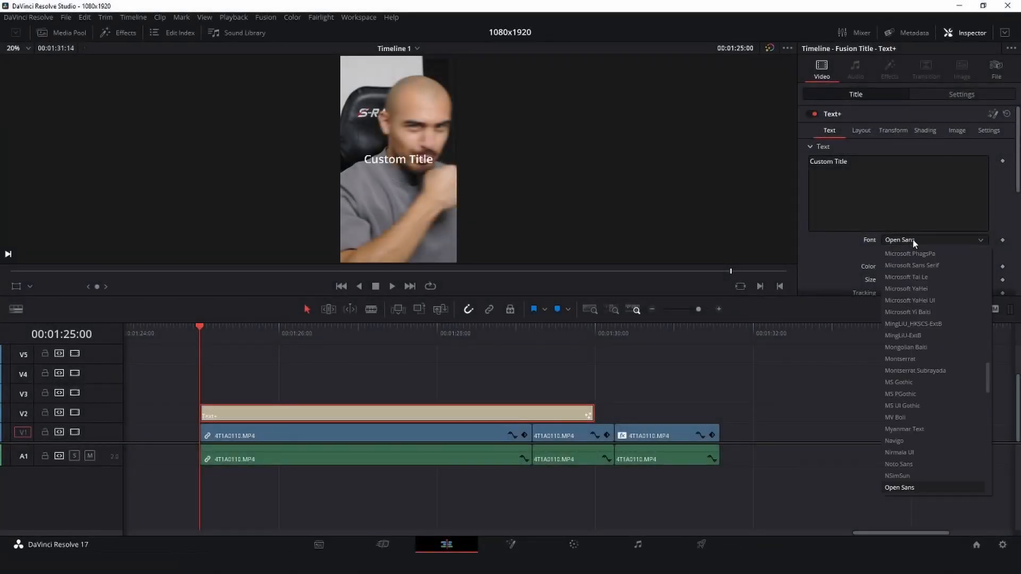
pyautogui.write('the')
pyautogui.press('Return')
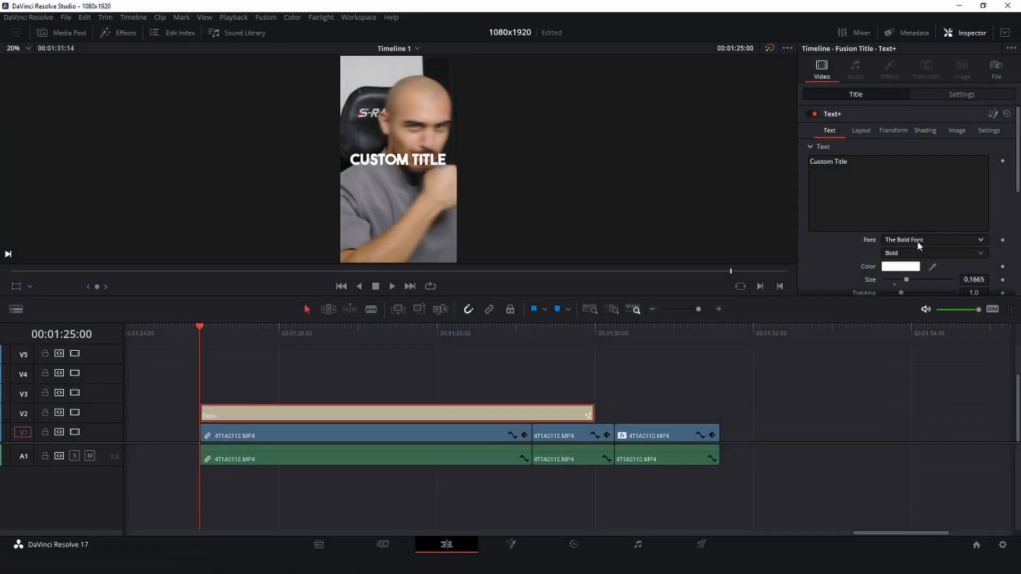
# - Enable the title's shading element 2, the red outline, and set its thickness to 0.1
pyautogui.click(924, 132)
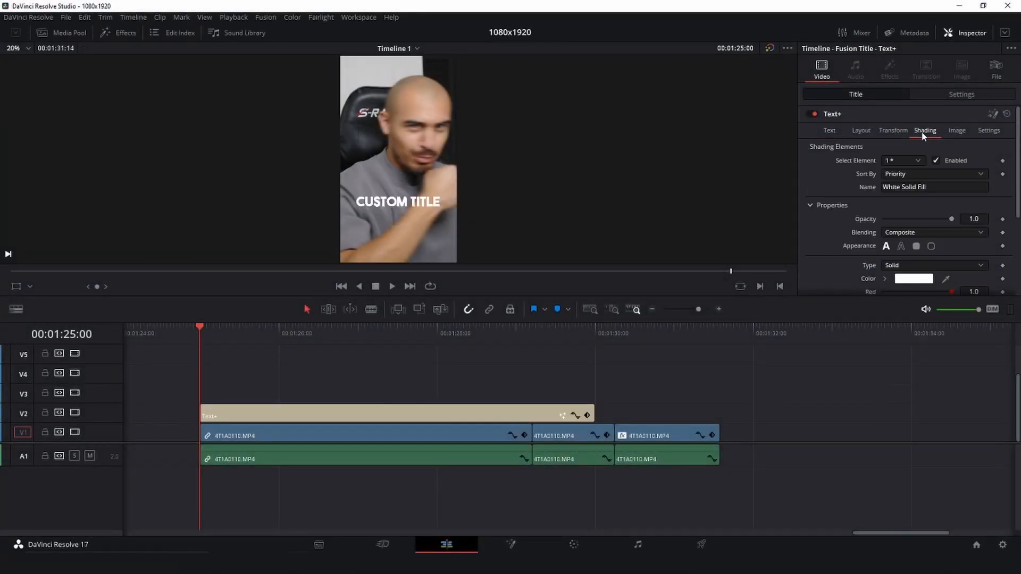
pyautogui.click(904, 160)
pyautogui.click(898, 180)
pyautogui.click(936, 160)
pyautogui.scroll(-1, 918, 222)
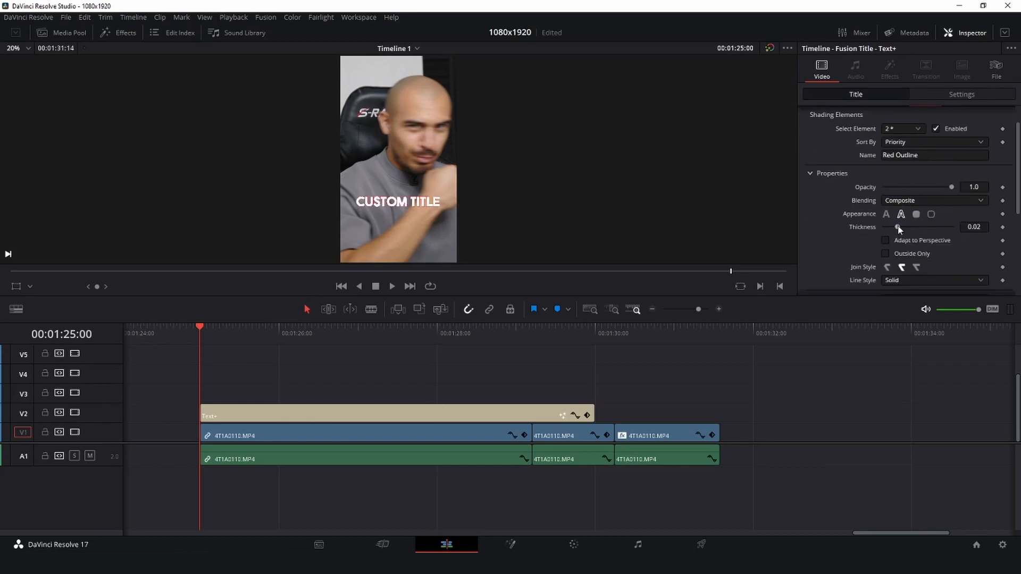
pyautogui.moveTo(898, 228); pyautogui.dragTo(952, 228)
pyautogui.scroll(-1, 904, 224)
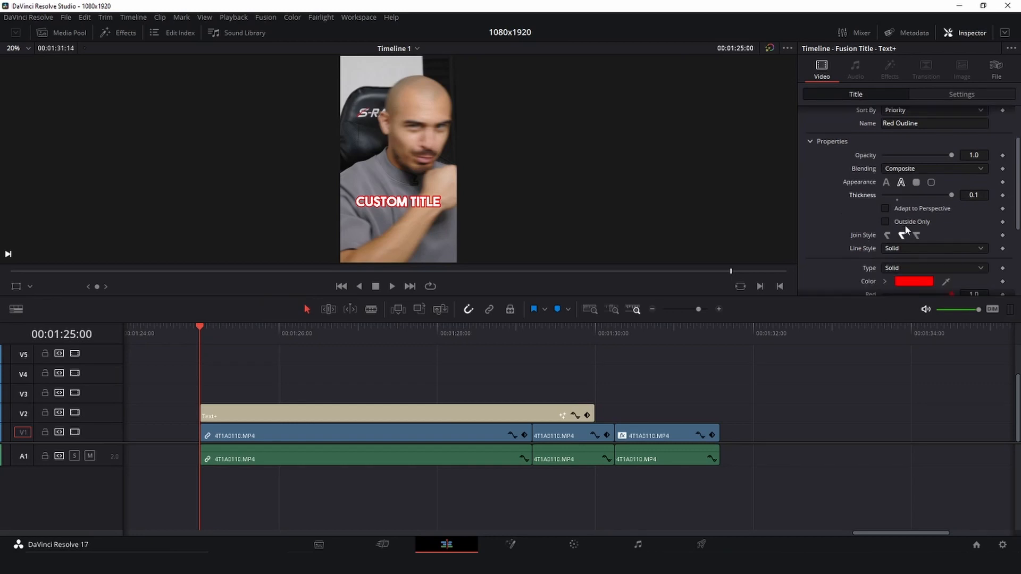
# - Set the outline colour to black (#000000) and disable shading element 2 of the title
pyautogui.click(906, 279)
pyautogui.click(381, 201)
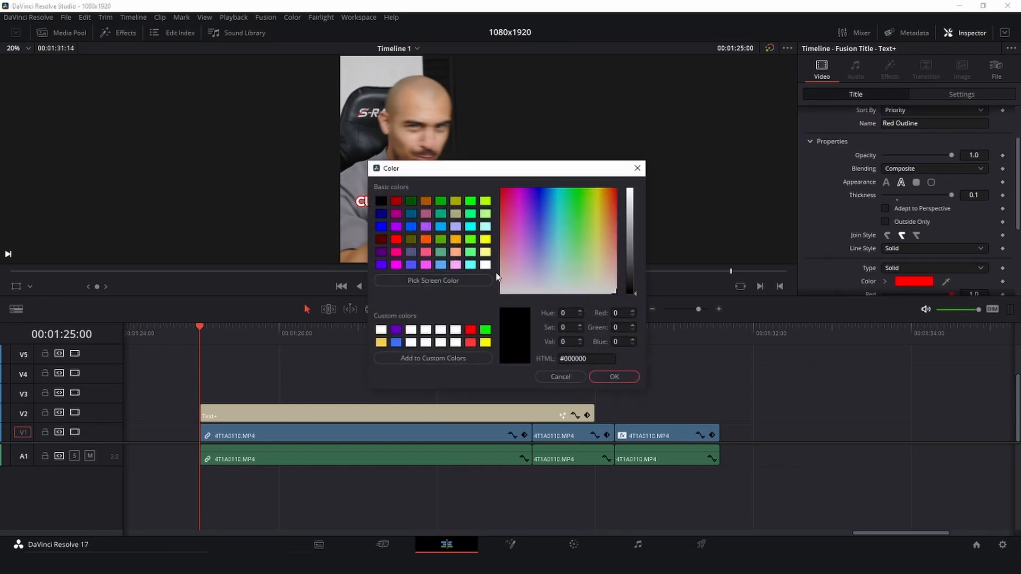
pyautogui.click(614, 377)
pyautogui.scroll(2, 892, 187)
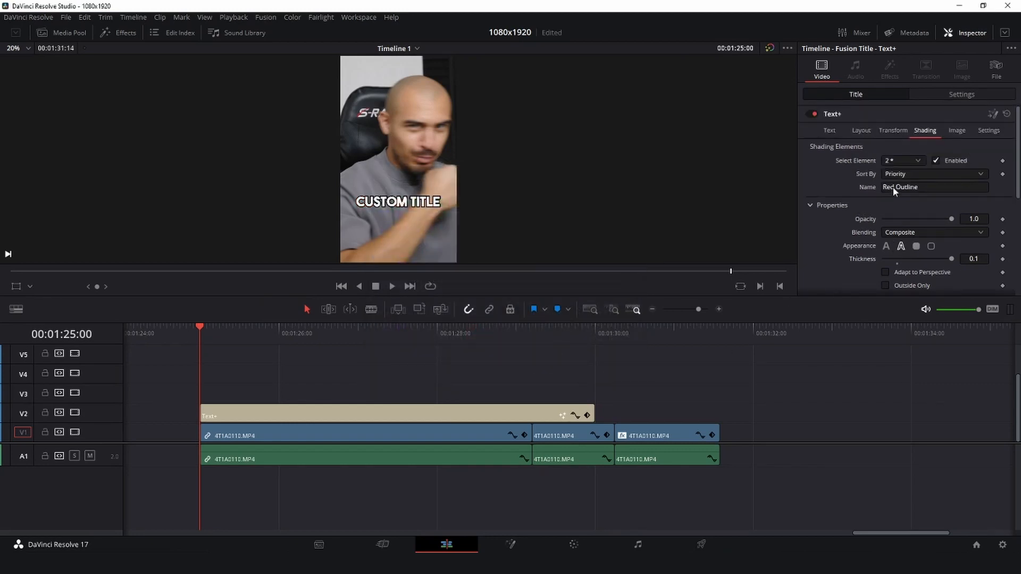
pyautogui.click(935, 161)
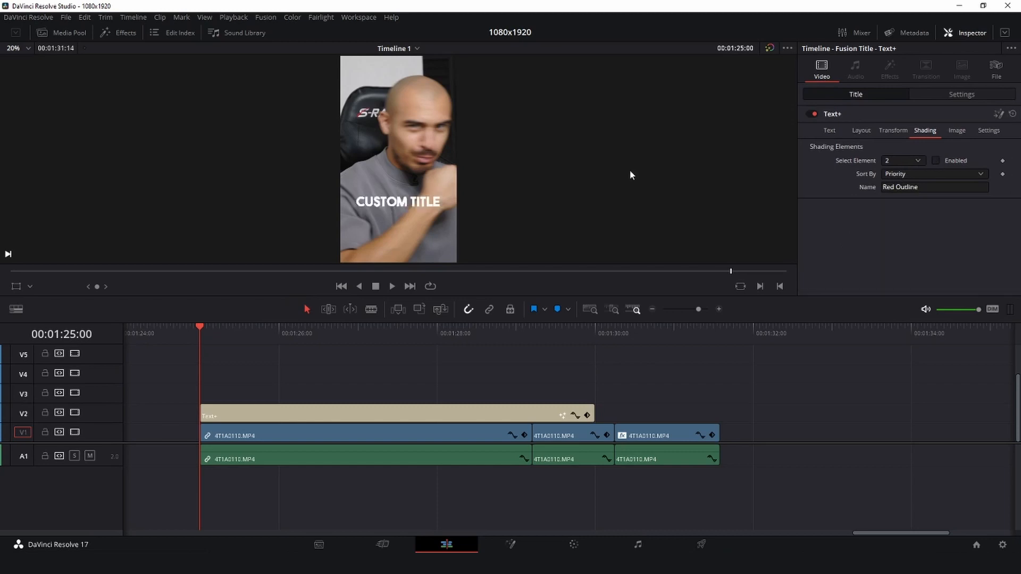
# - Apply a Drop Shadow effect to the Text+ title with shadow strength 1.000, drop distance 0.000 and blur 0.256
pyautogui.click(116, 35)
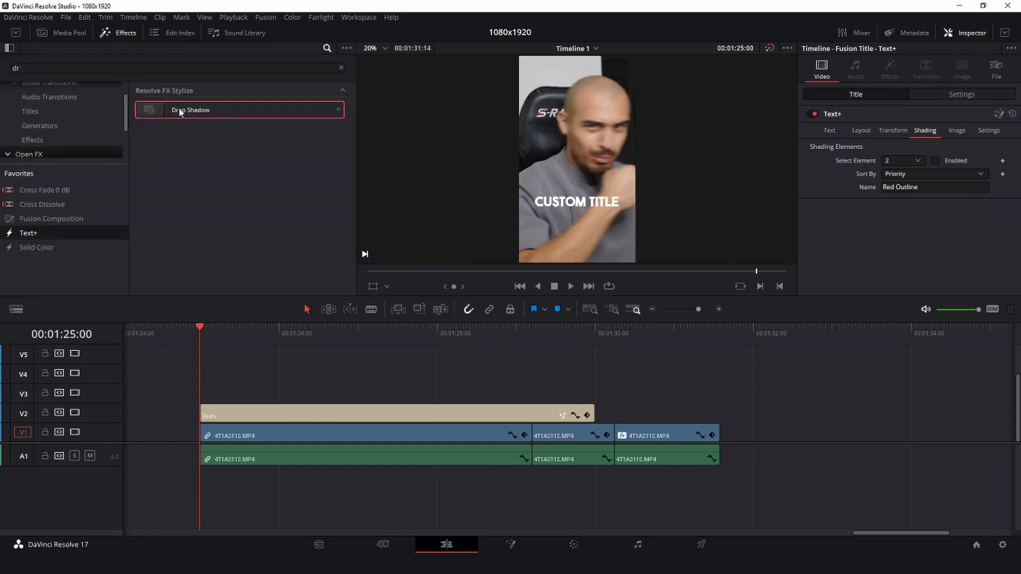
pyautogui.moveTo(186, 110); pyautogui.dragTo(293, 411)
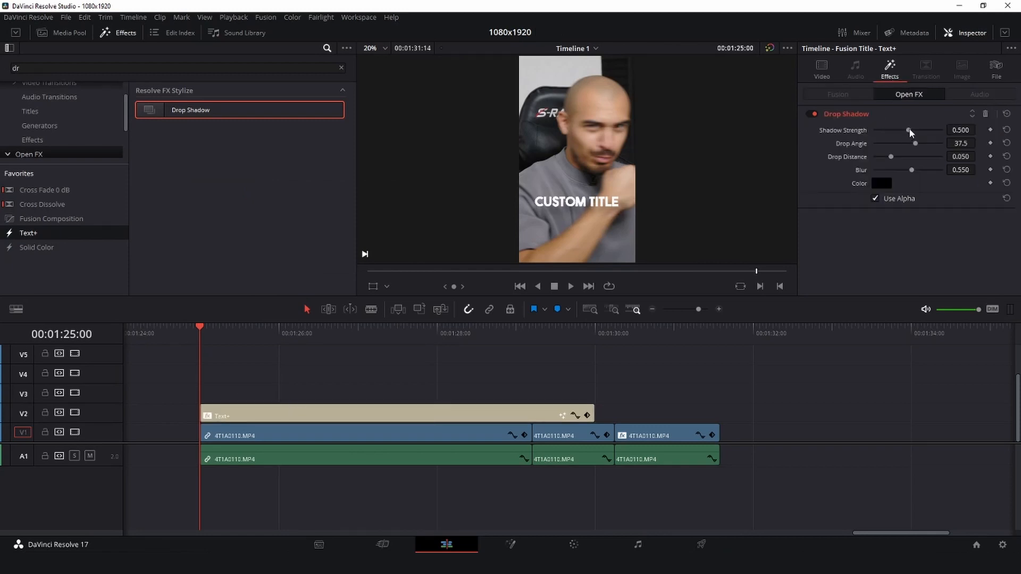
pyautogui.moveTo(908, 130); pyautogui.dragTo(982, 140)
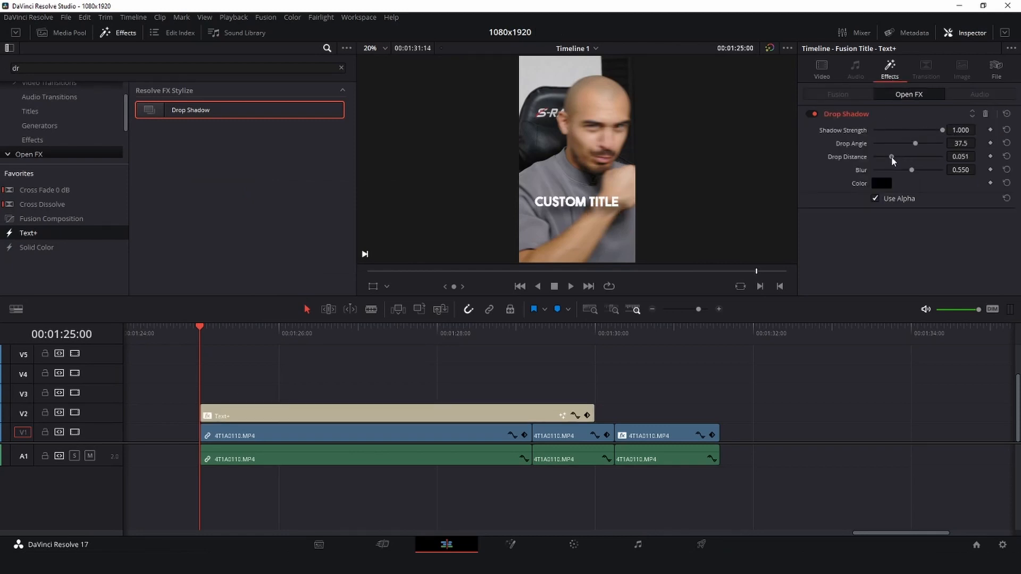
pyautogui.moveTo(893, 159); pyautogui.dragTo(872, 164)
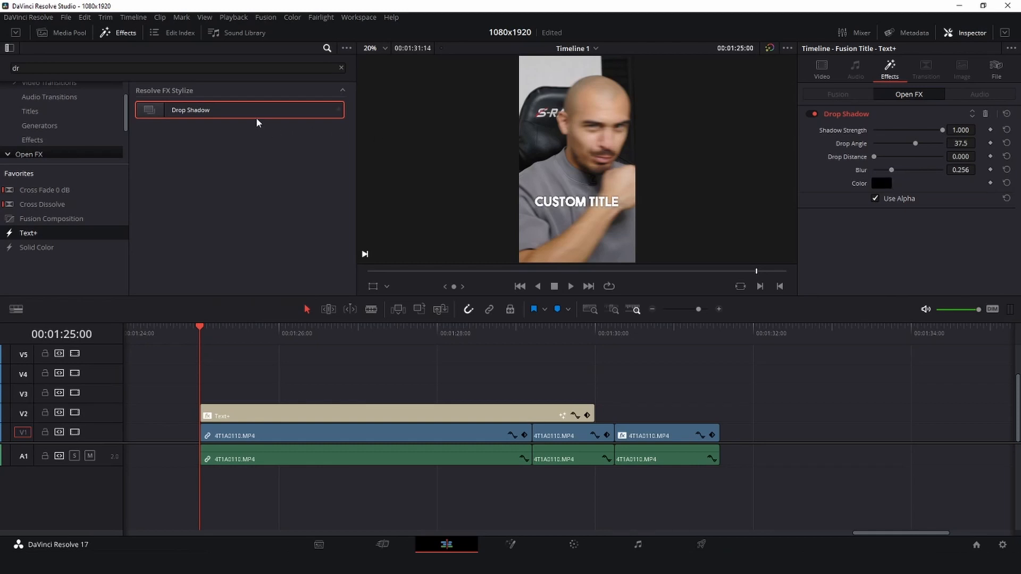
# - Add a second Drop Shadow to the title with increased strength and adjusted drop distance, and set the first shadow's blur to 0.326
pyautogui.moveTo(257, 122); pyautogui.dragTo(310, 423)
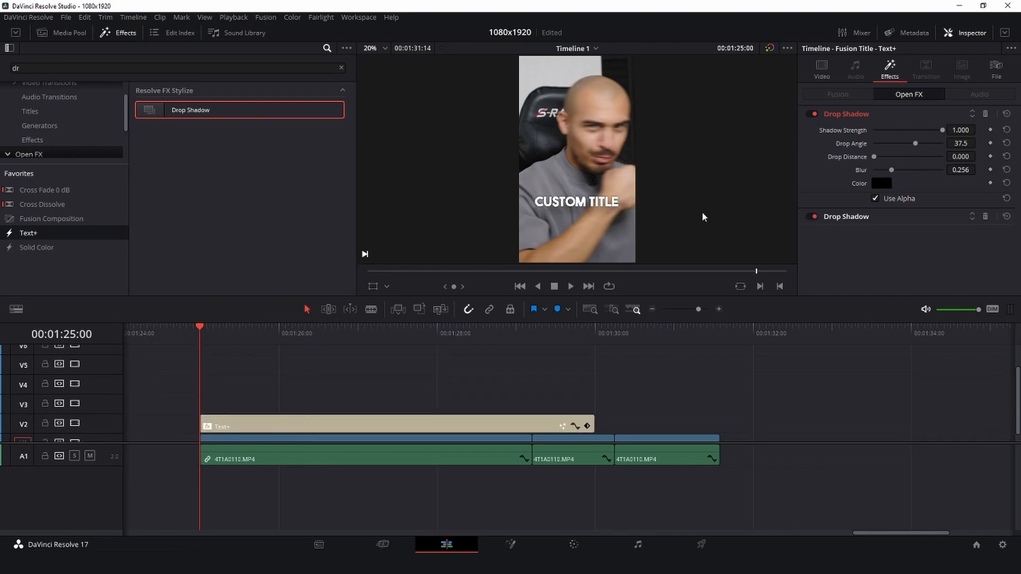
pyautogui.click(890, 218)
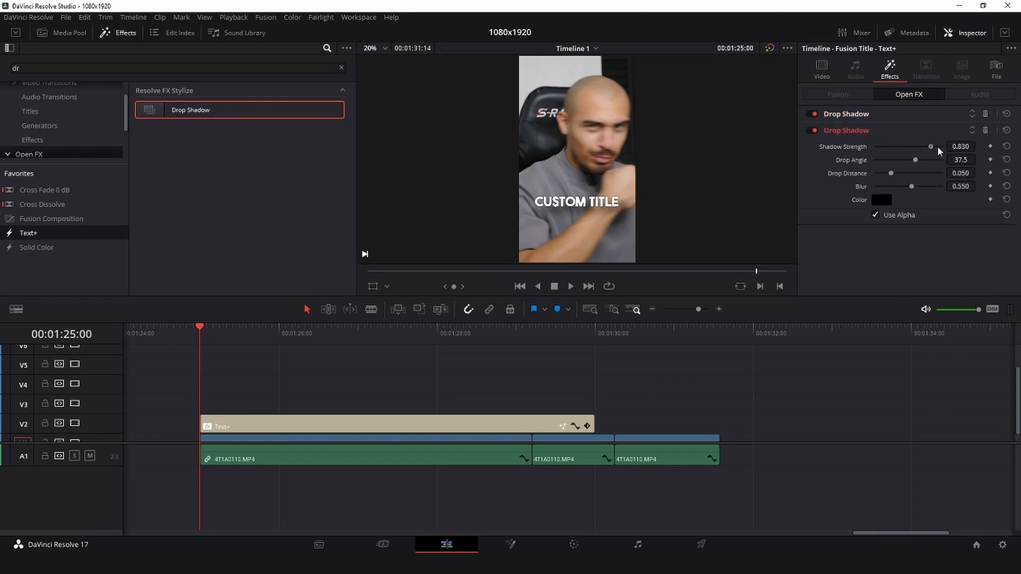
pyautogui.moveTo(891, 177)
pyautogui.mouseDown()
pyautogui.moveTo(878, 185)
pyautogui.moveTo(906, 190)
pyautogui.mouseUp()
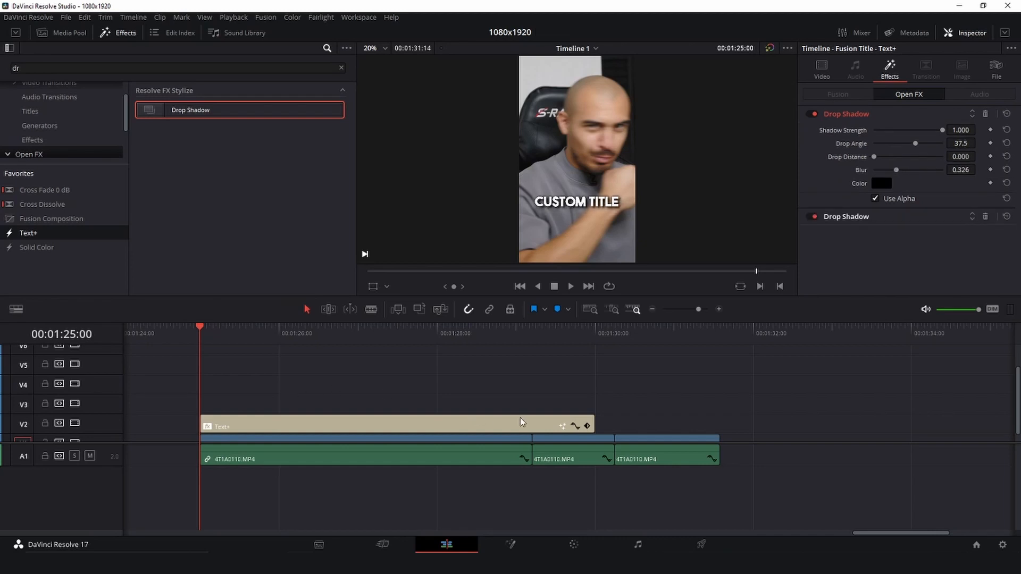
# - Extend the Text+ title to the end of the last video clip and lock tracks A1 and V1
pyautogui.moveTo(593, 425); pyautogui.dragTo(719, 425)
pyautogui.scroll(-1, 508, 405)
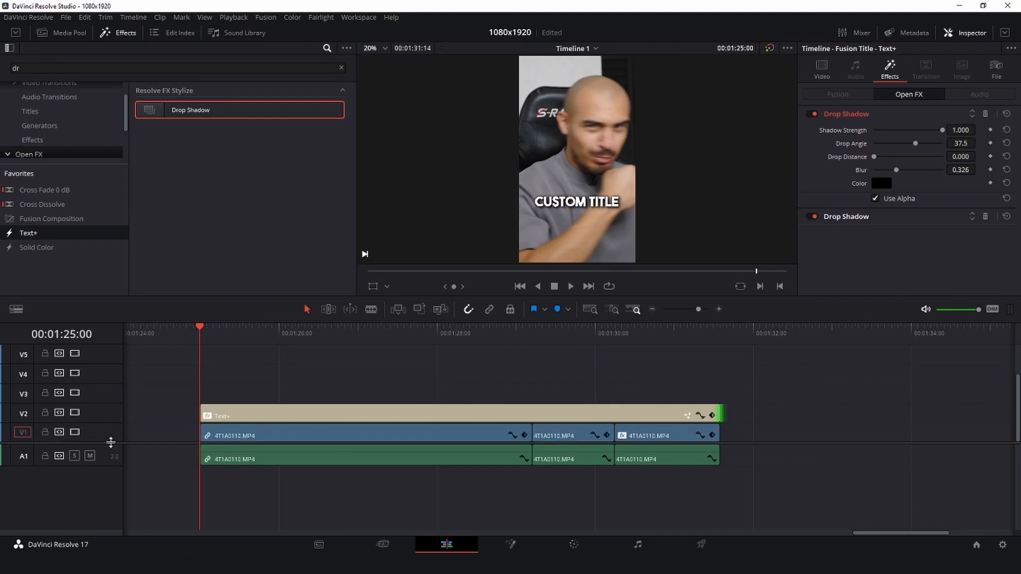
pyautogui.click(44, 455)
pyautogui.click(44, 433)
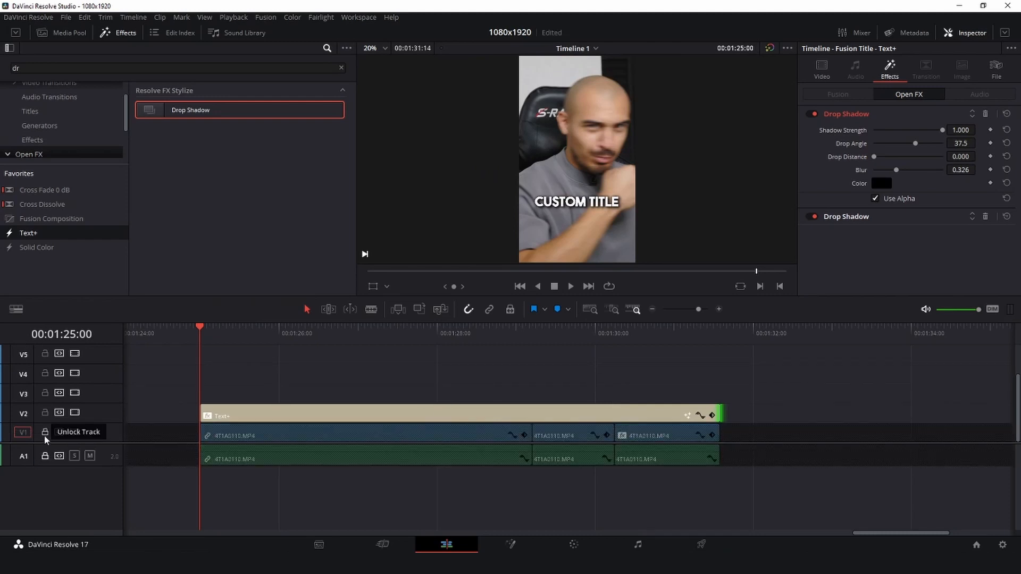
pyautogui.click(126, 34)
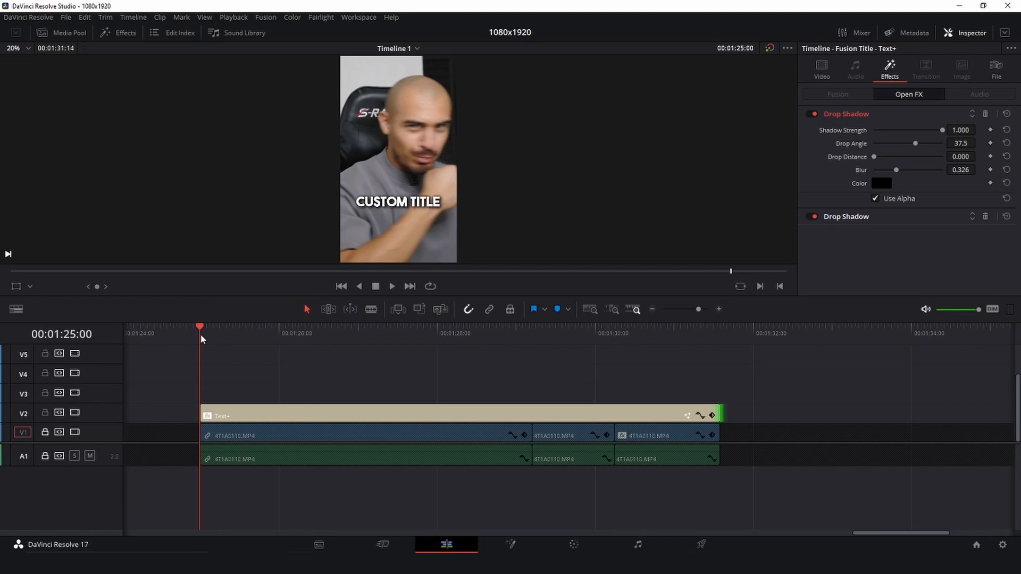
# - Split the Text+ title into five segments during playback, placing the last two cuts at the edit points of the video clips below
pyautogui.press('space')
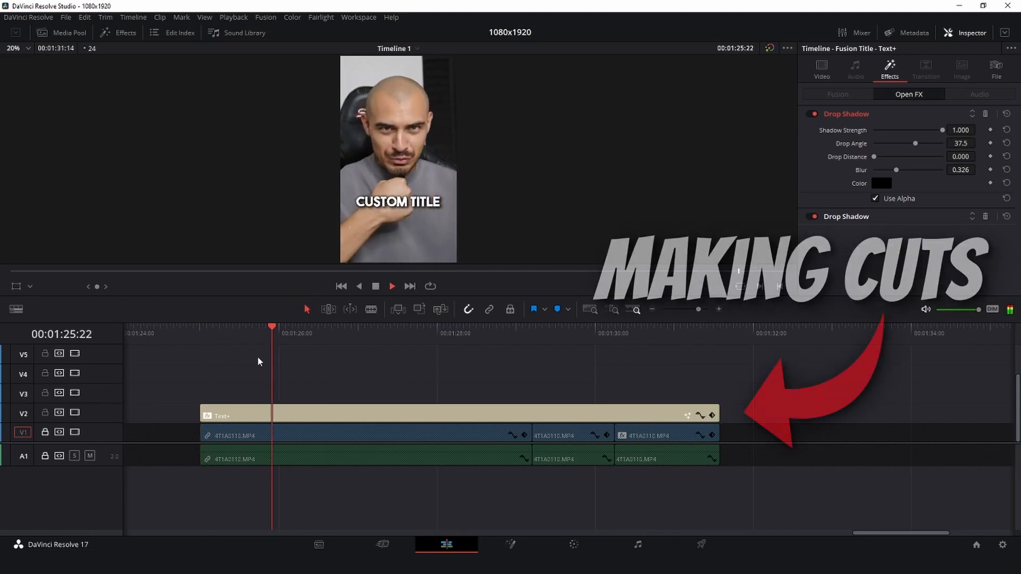
pyautogui.hotkey('ctrl', 'b')
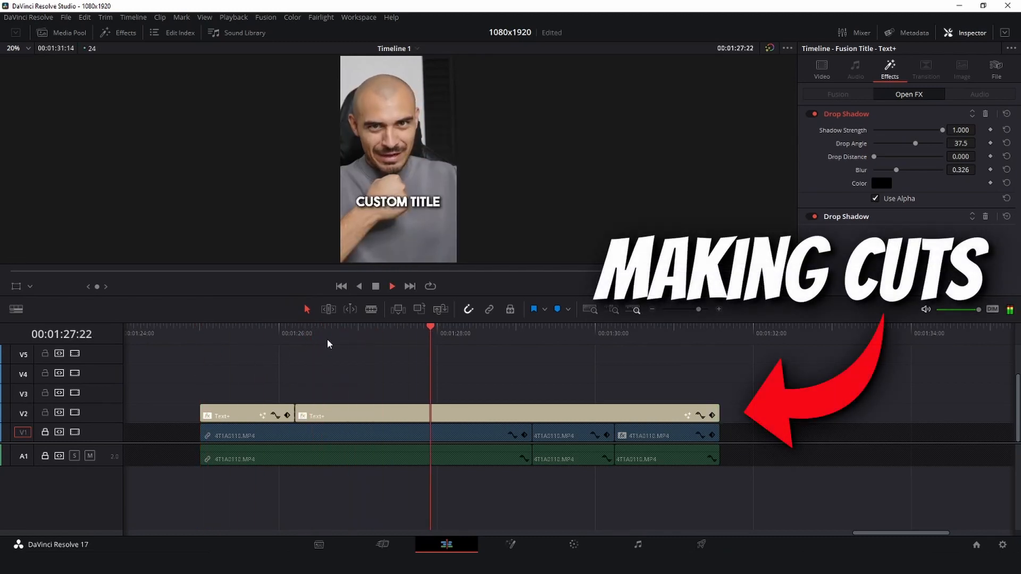
pyautogui.hotkey('ctrl', 'b')
pyautogui.press('b')
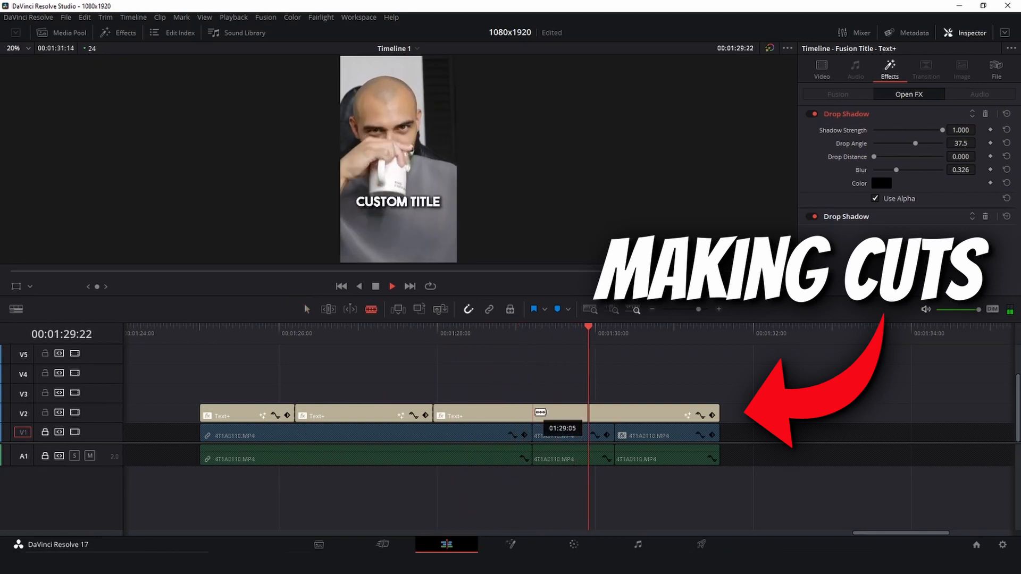
pyautogui.click(534, 411)
pyautogui.click(618, 411)
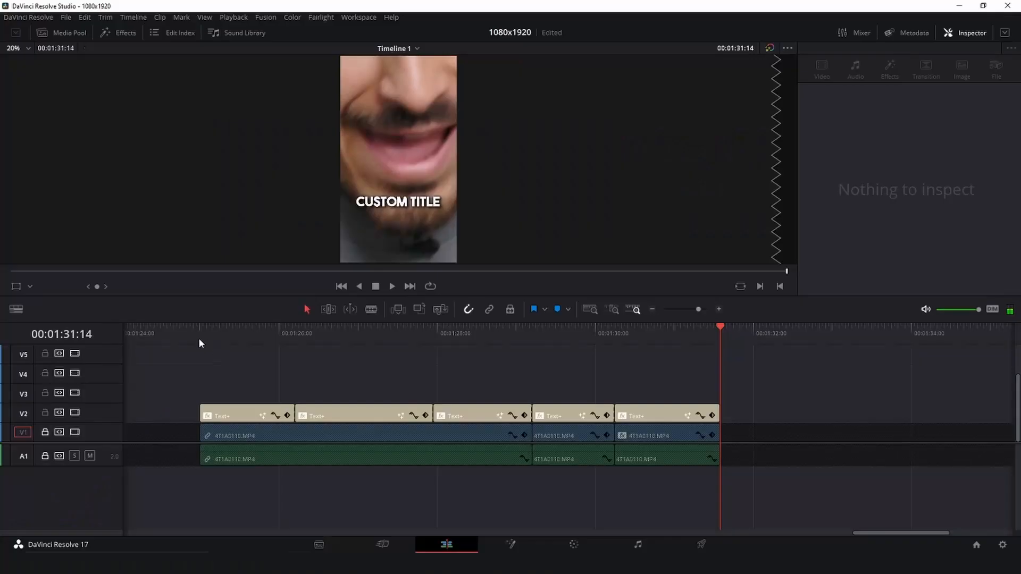
# - Play the first title segment from 00:01:25:00 and replace its text with "breaking news"
pyautogui.click(199, 335)
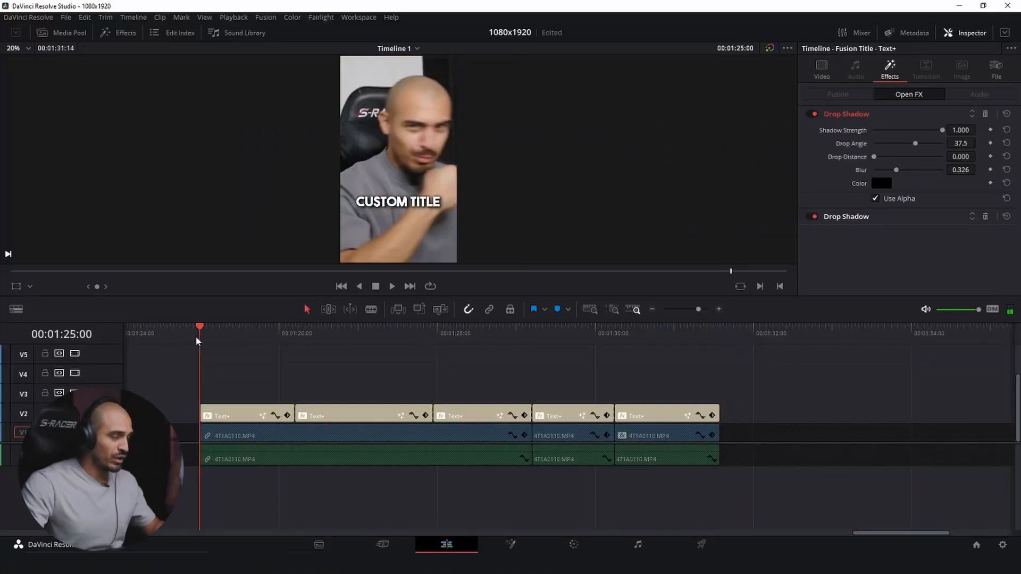
pyautogui.press('space')
pyautogui.press('space')
pyautogui.click(821, 68)
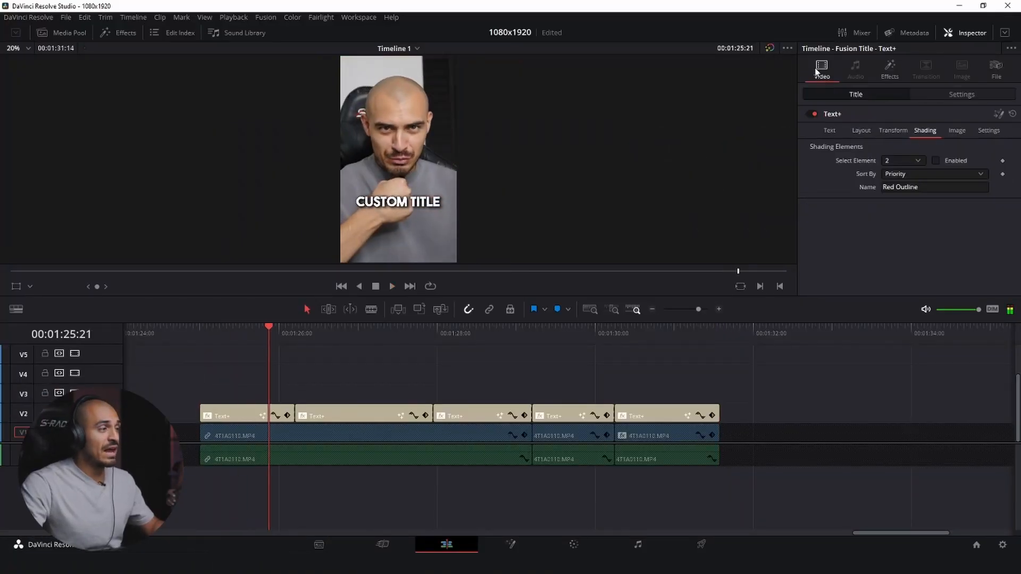
pyautogui.click(830, 131)
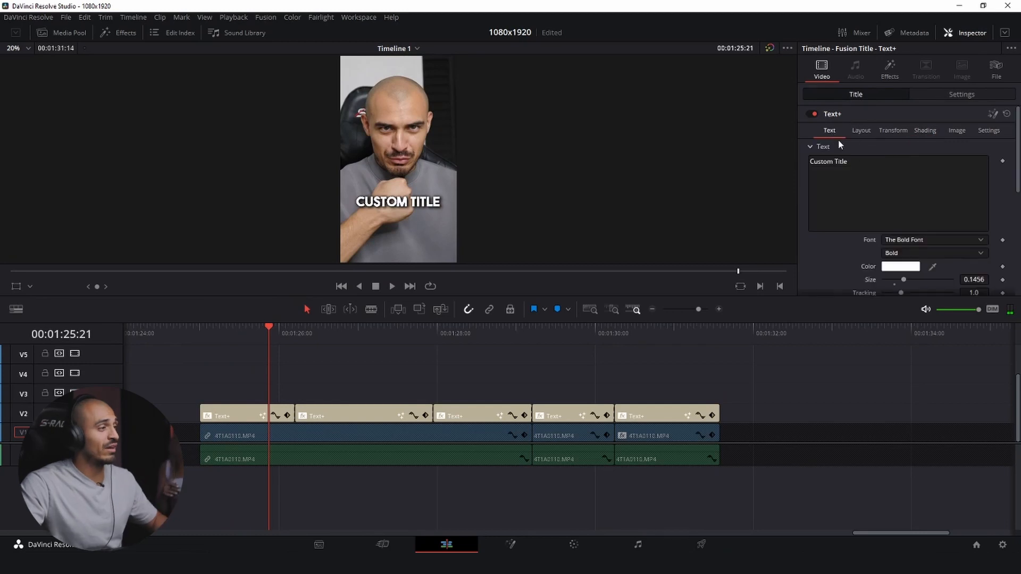
pyautogui.click(891, 181)
pyautogui.write('br')
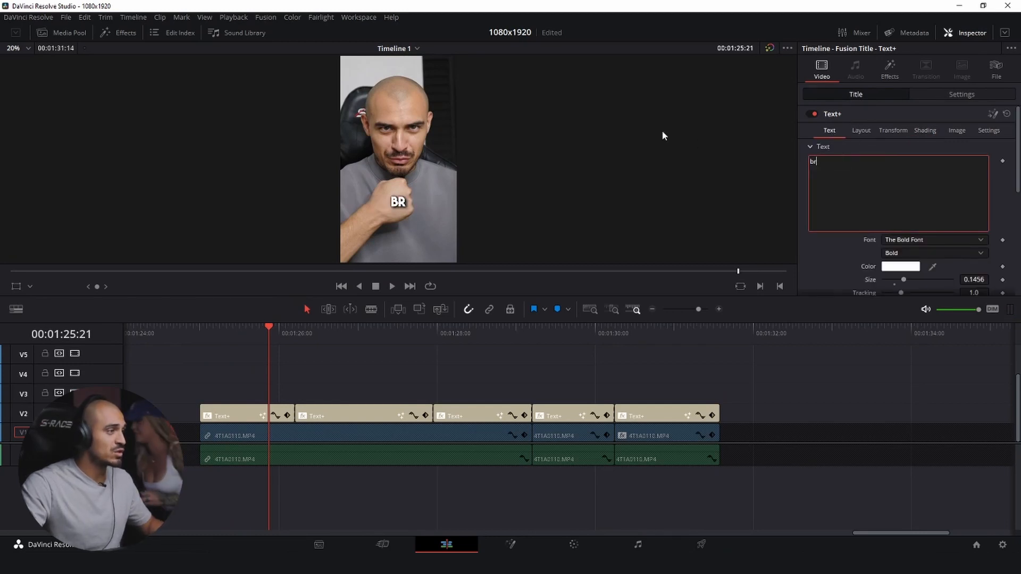
pyautogui.write('eaking news')
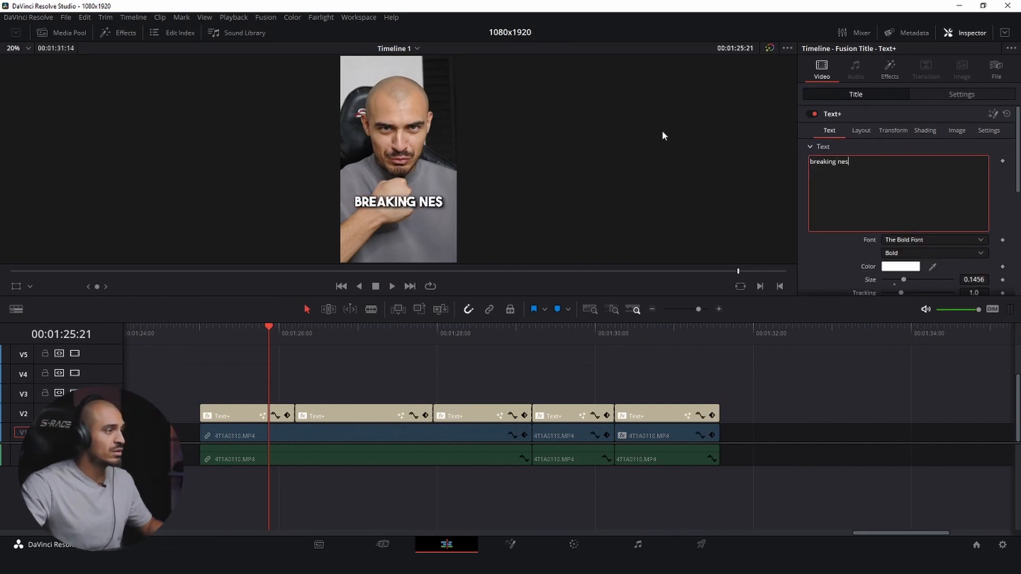
pyautogui.click(352, 357)
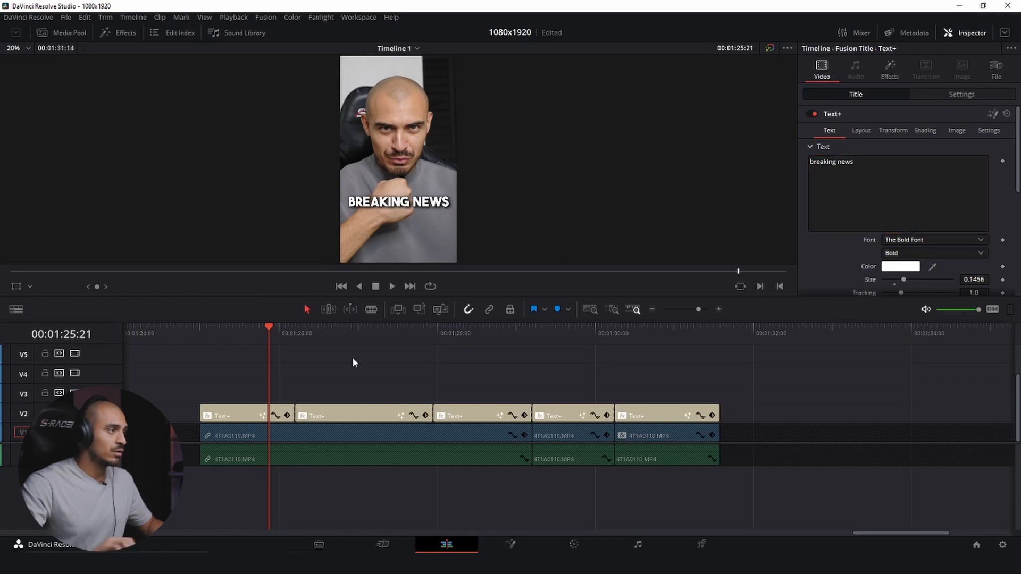
# - Play on into the second title segment and replace its text with "you are the best editor" on two lines
pyautogui.press('space')
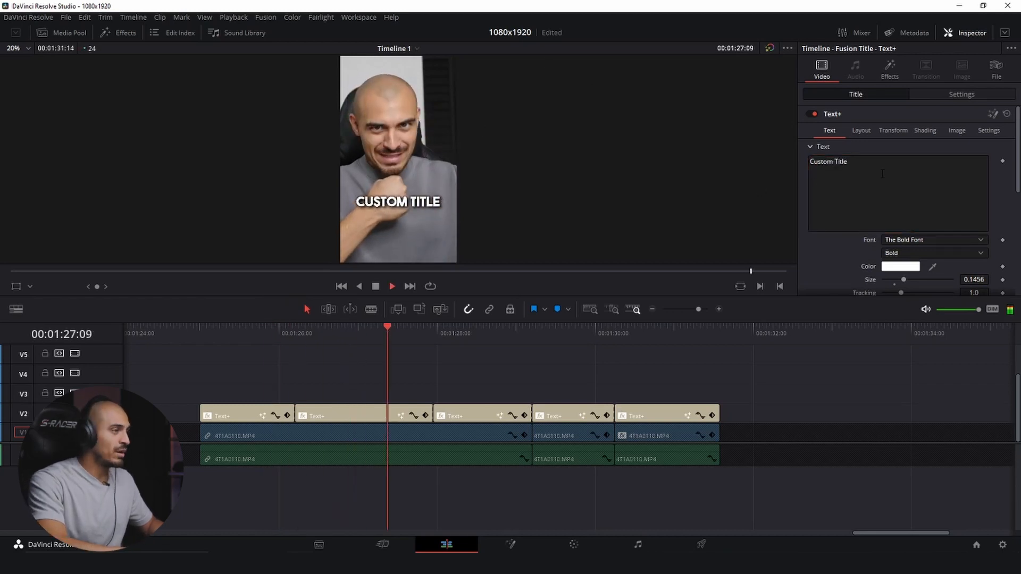
pyautogui.press('space')
pyautogui.write('yo')
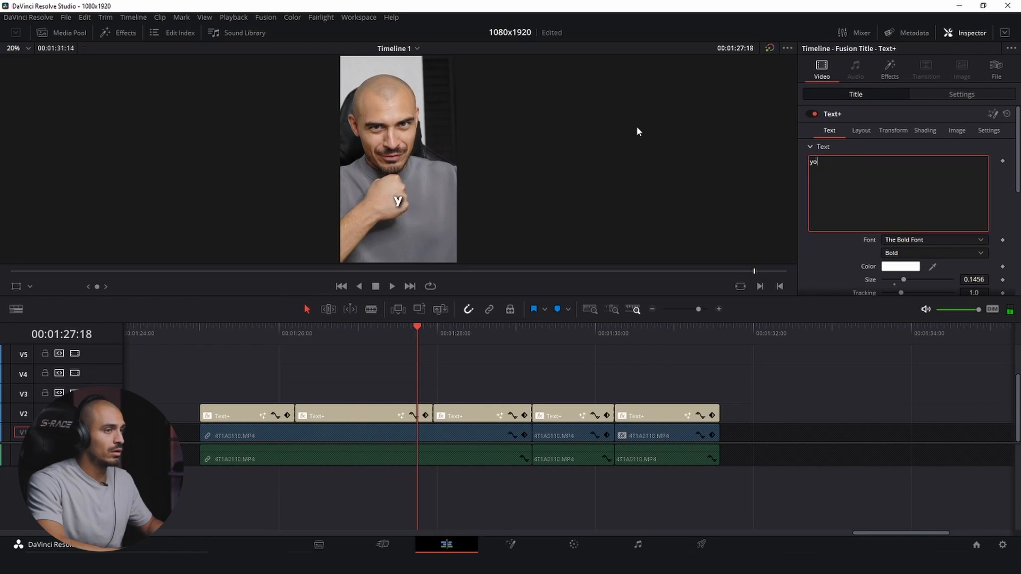
pyautogui.write('u are the')
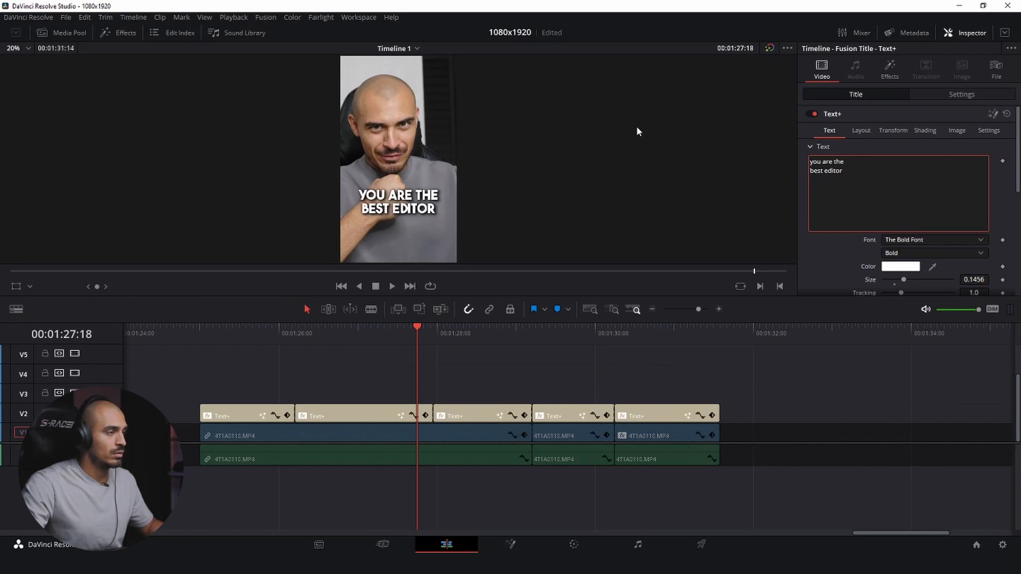
pyautogui.click(491, 387)
# - Play on into the third title segment, replace its text with "that ever lived" and set its size to 0.1394
pyautogui.press('space')
pyautogui.press('space')
pyautogui.click(824, 184)
pyautogui.write('that ever lived')
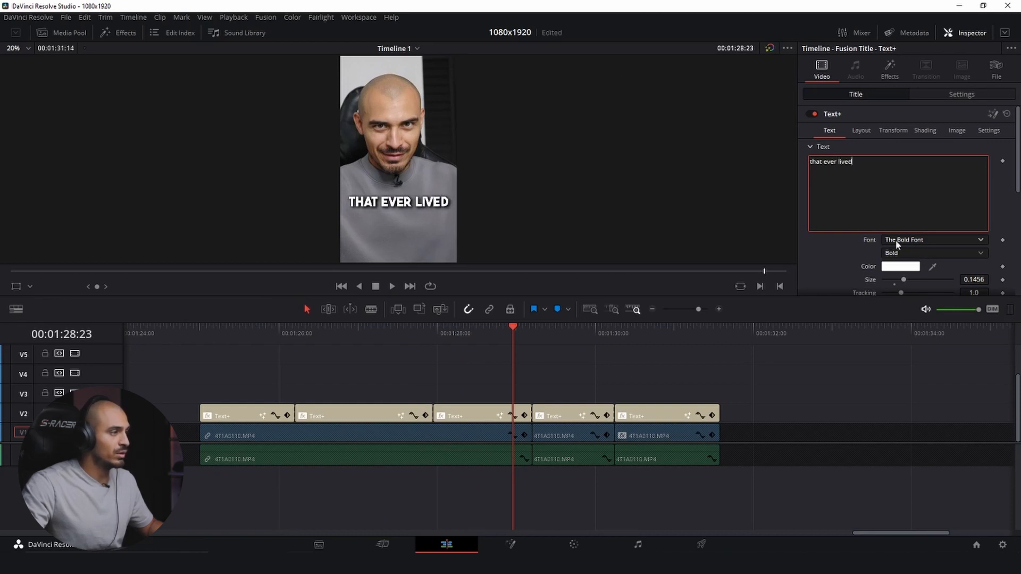
pyautogui.moveTo(974, 279); pyautogui.dragTo(969, 280)
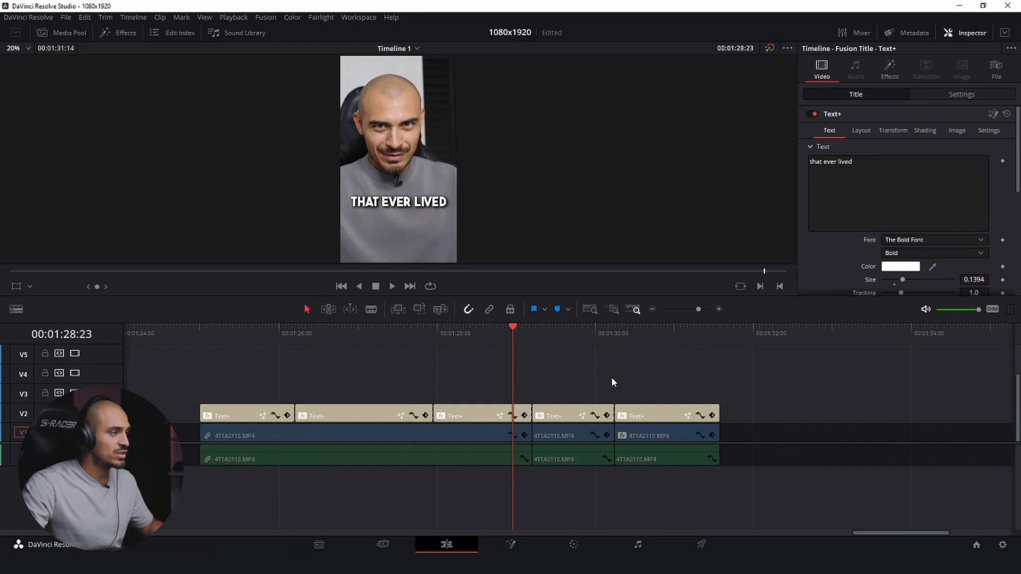
# - Play on into the fourth title segment and replace its placeholder text with the phrase spoken there
pyautogui.press('space')
# - Play on into the fifth title segment and replace its text with "ahhhhhhh"
pyautogui.press('space')
pyautogui.click(542, 329)
pyautogui.click(851, 186)
pyautogui.hotkey('ctrl', 'a')
pyautogui.write('s')
pyautogui.press('space')
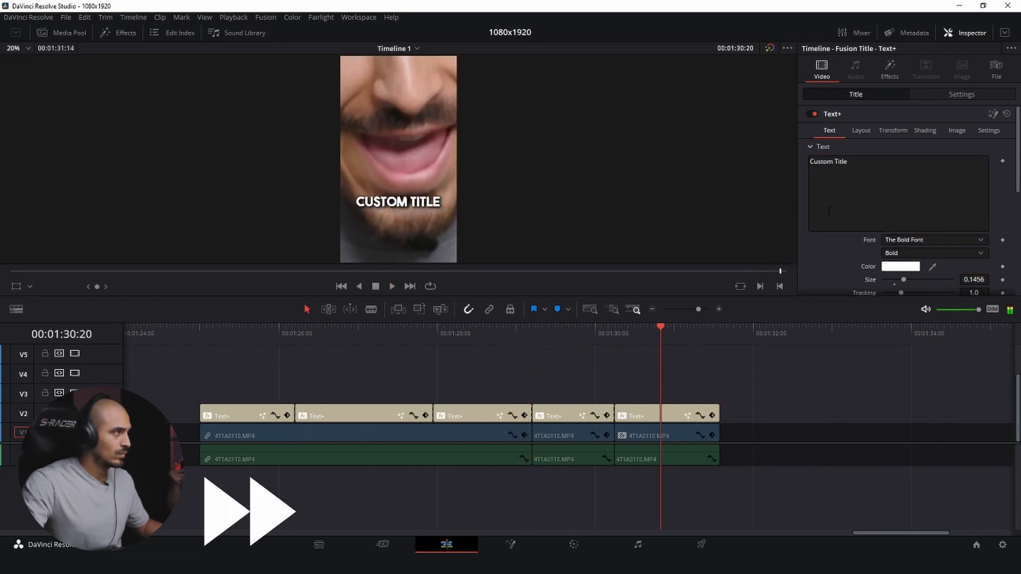
pyautogui.click(829, 211)
pyautogui.hotkey('ctrl', 'a')
pyautogui.write('ahhhhhhh')
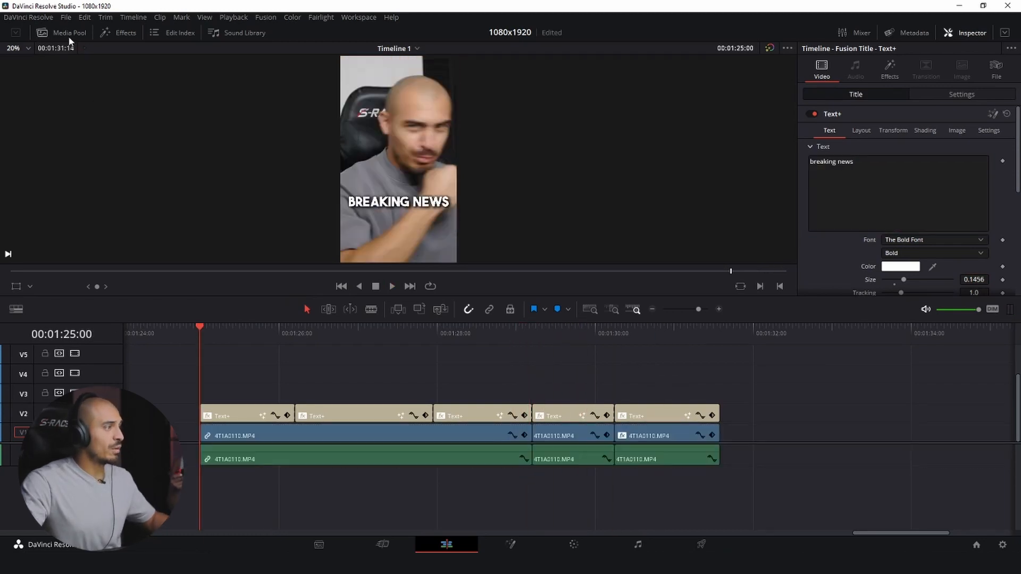
# - Place the fire emoji from the Symbols power bin on V3 above the first title segment and cut it to the title's length
pyautogui.click(69, 33)
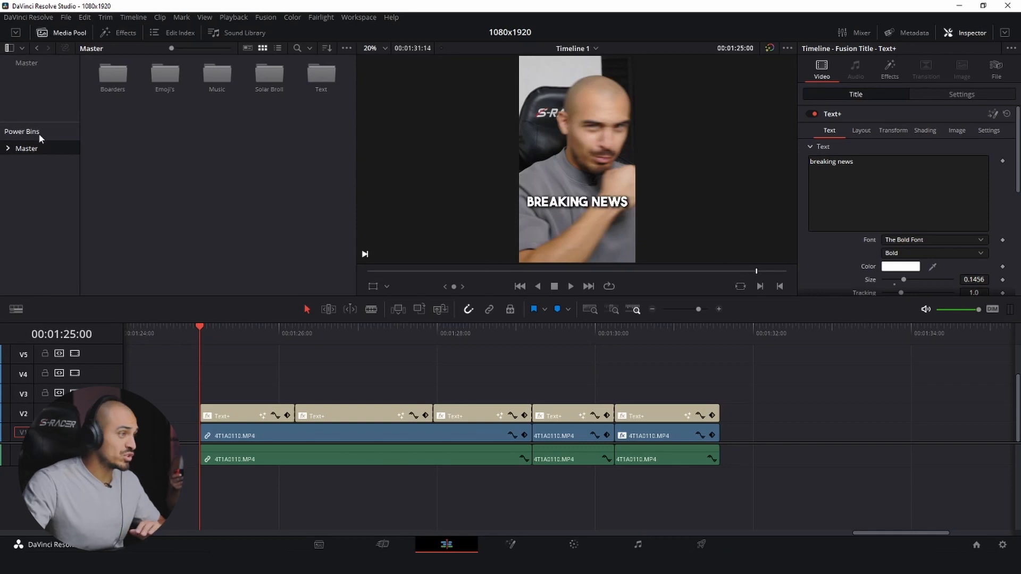
pyautogui.doubleClick(167, 68)
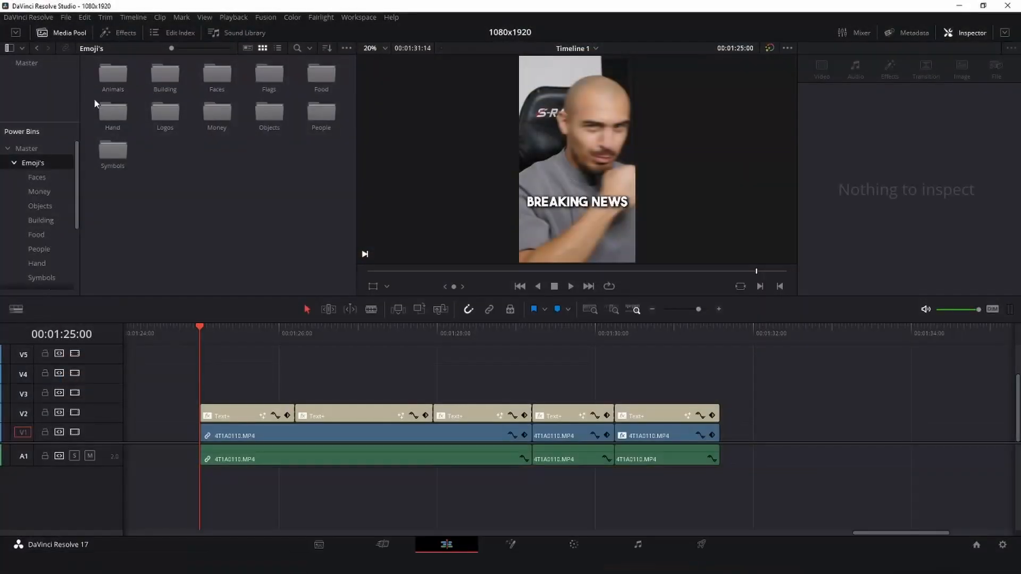
pyautogui.scroll(-1, 47, 261)
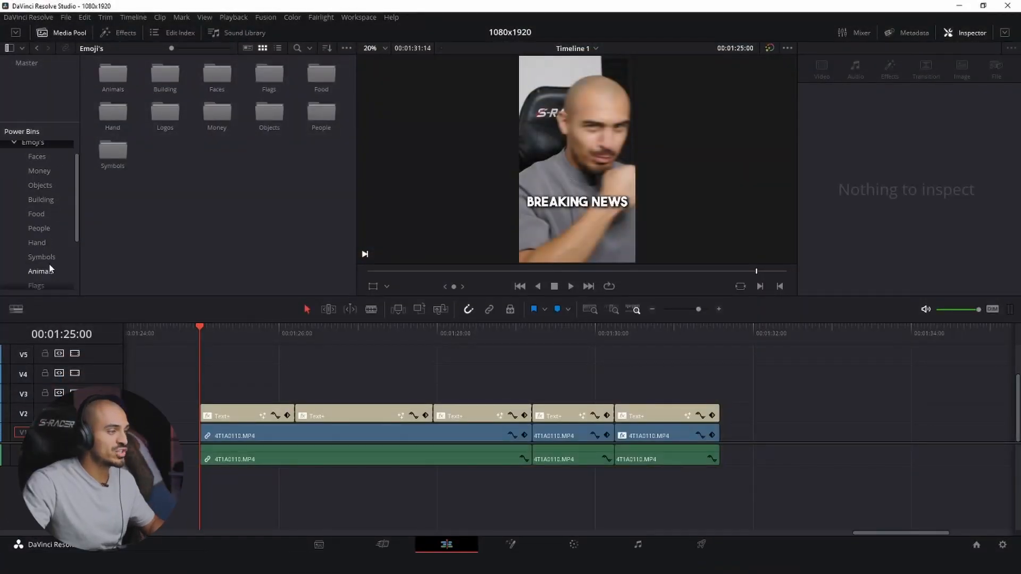
pyautogui.click(46, 257)
pyautogui.moveTo(112, 226); pyautogui.dragTo(239, 395)
pyautogui.press('b')
pyautogui.click(295, 395)
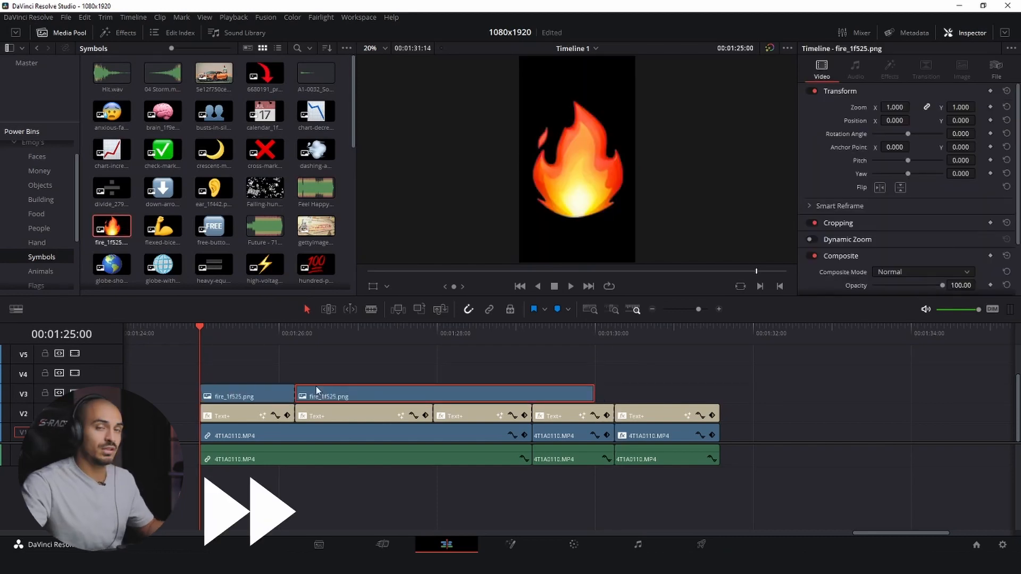
pyautogui.press('a')
pyautogui.press('Delete')
# - Place the index-pointing-at-the-viewer emoji from the Hand bin on V3 above the second title segment and cut it to the same length
pyautogui.press('space')
# - Place the exploding-head emoji from the Faces bin on V3 above the third title segment and trim it to the same length
pyautogui.press('space')
pyautogui.click(36, 243)
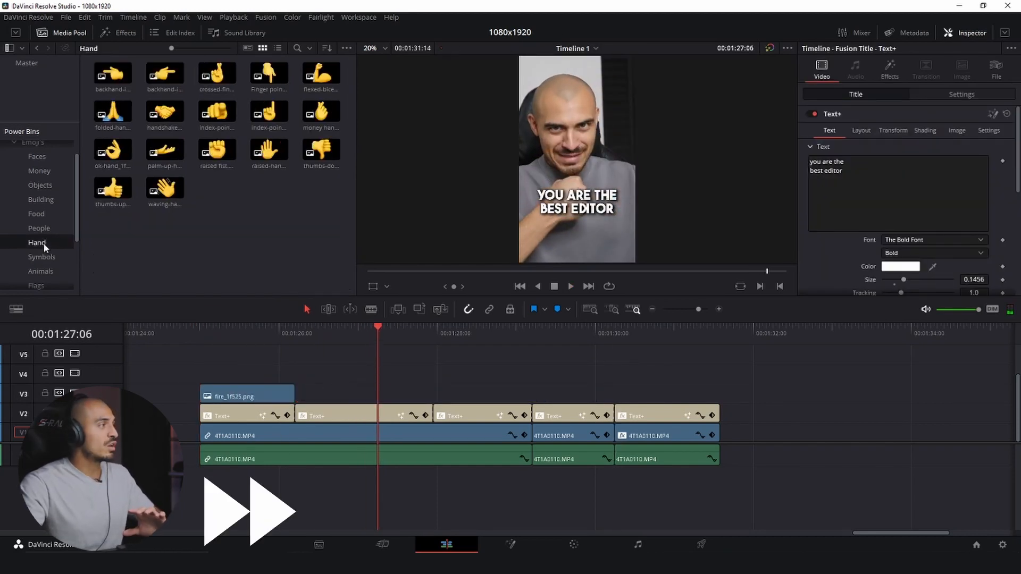
pyautogui.moveTo(214, 118); pyautogui.dragTo(414, 396)
pyautogui.moveTo(428, 397); pyautogui.dragTo(345, 397)
pyautogui.press('b')
pyautogui.click(433, 397)
pyautogui.click(460, 398)
pyautogui.press('Delete')
pyautogui.press('space')
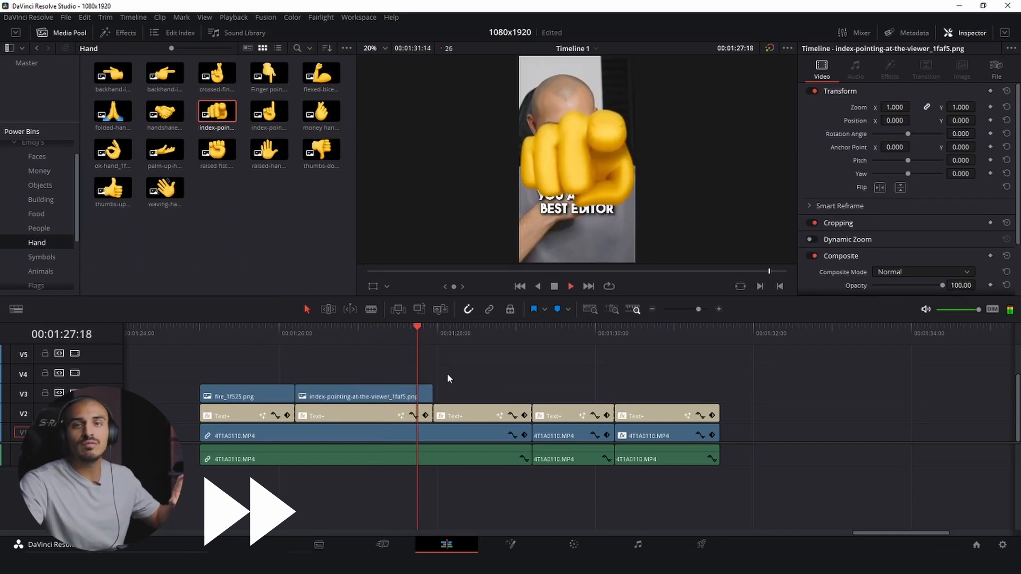
pyautogui.scroll(1, 42, 191)
pyautogui.click(37, 177)
pyautogui.moveTo(215, 111); pyautogui.dragTo(550, 396)
pyautogui.moveTo(560, 399); pyautogui.dragTo(519, 401)
pyautogui.moveTo(520, 402); pyautogui.dragTo(485, 400)
# - Set the zoom of all three emoji clips to 0.170 and their vertical position to -1067, below the caption text
pyautogui.moveTo(211, 371); pyautogui.dragTo(485, 394)
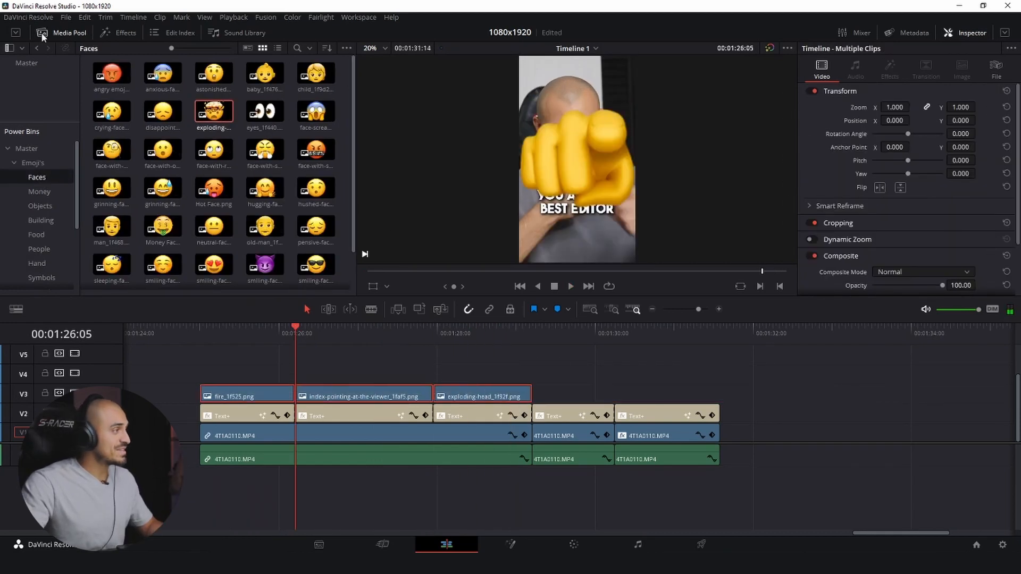
pyautogui.click(58, 33)
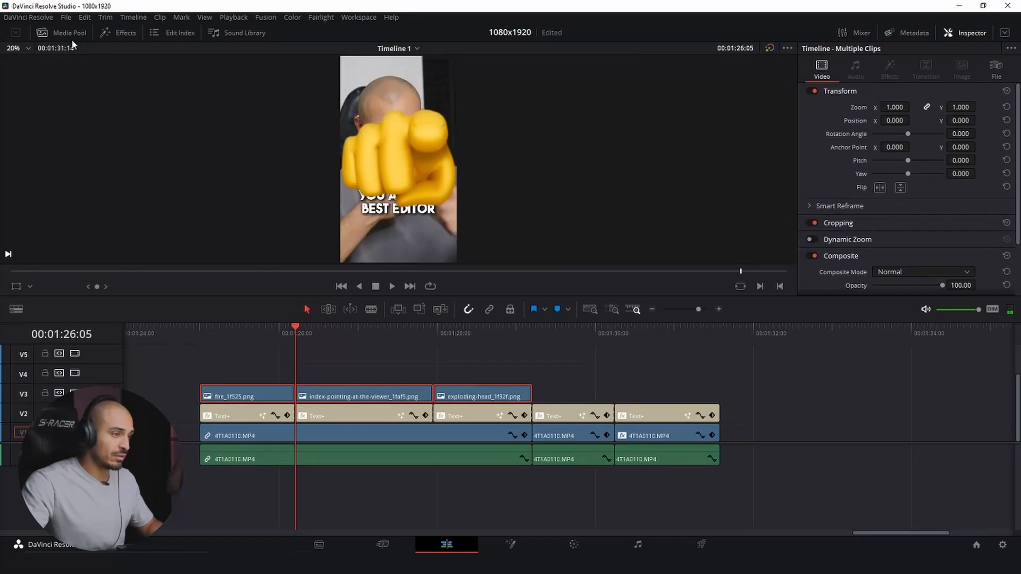
pyautogui.moveTo(151, 354); pyautogui.dragTo(528, 396)
pyautogui.moveTo(903, 108); pyautogui.dragTo(860, 108)
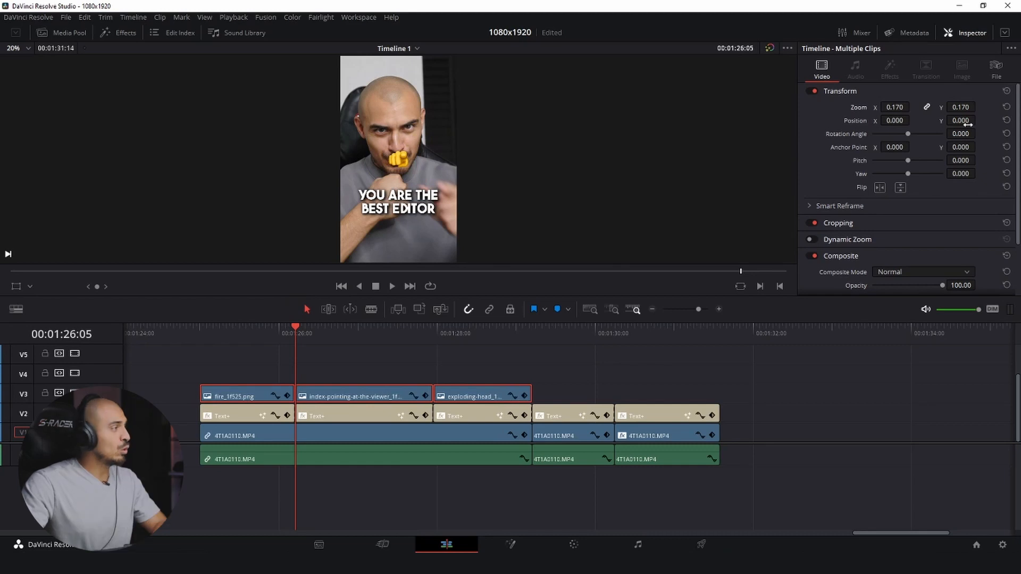
pyautogui.moveTo(977, 121); pyautogui.dragTo(978, 121)
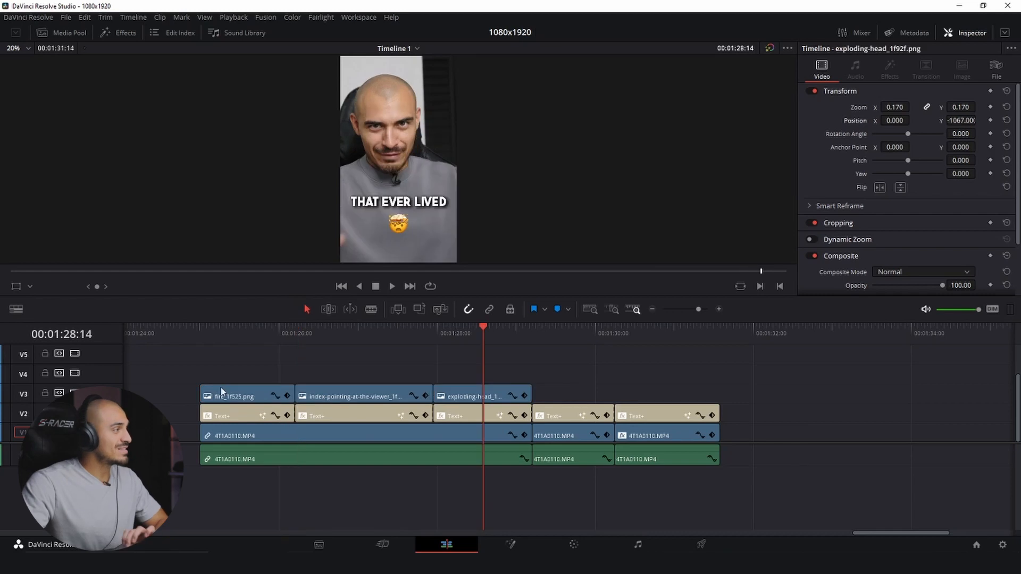
# - Copy the first title's attributes, paste only Plugins onto the three emoji clips and check the result in playback
pyautogui.moveTo(233, 339); pyautogui.dragTo(202, 334)
pyautogui.click(240, 417)
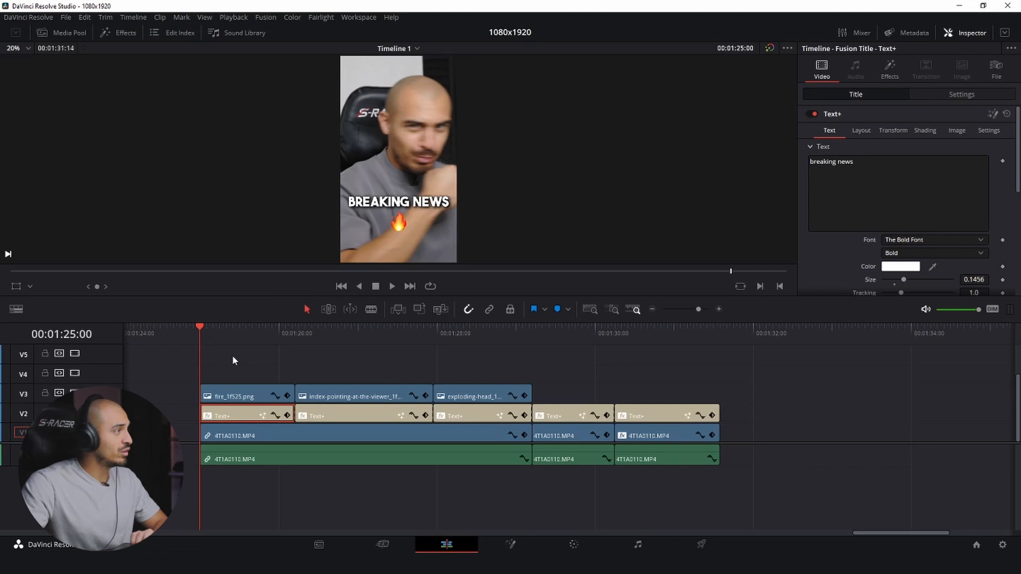
pyautogui.moveTo(234, 356); pyautogui.dragTo(493, 396)
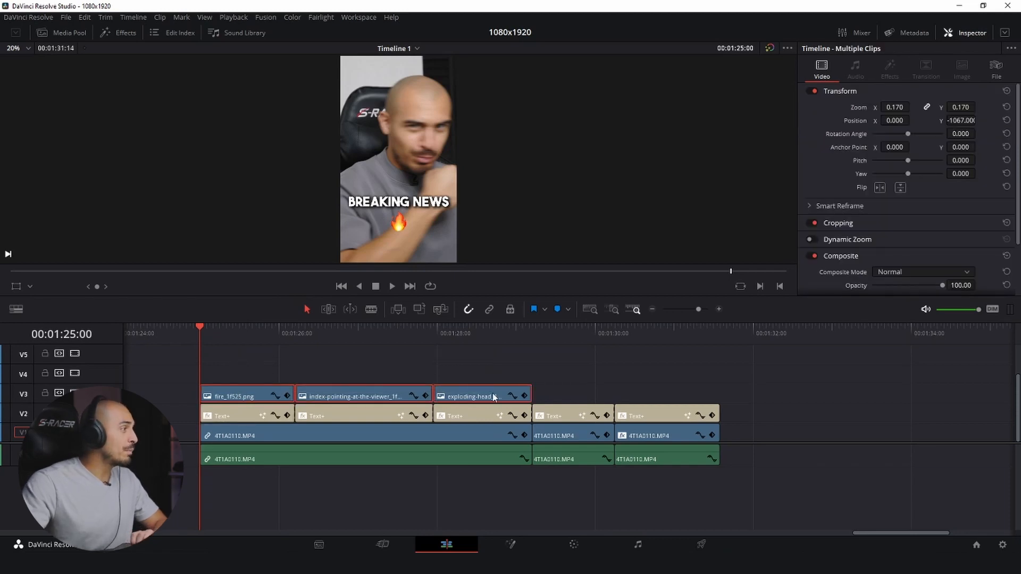
pyautogui.hotkey('alt', 'v')
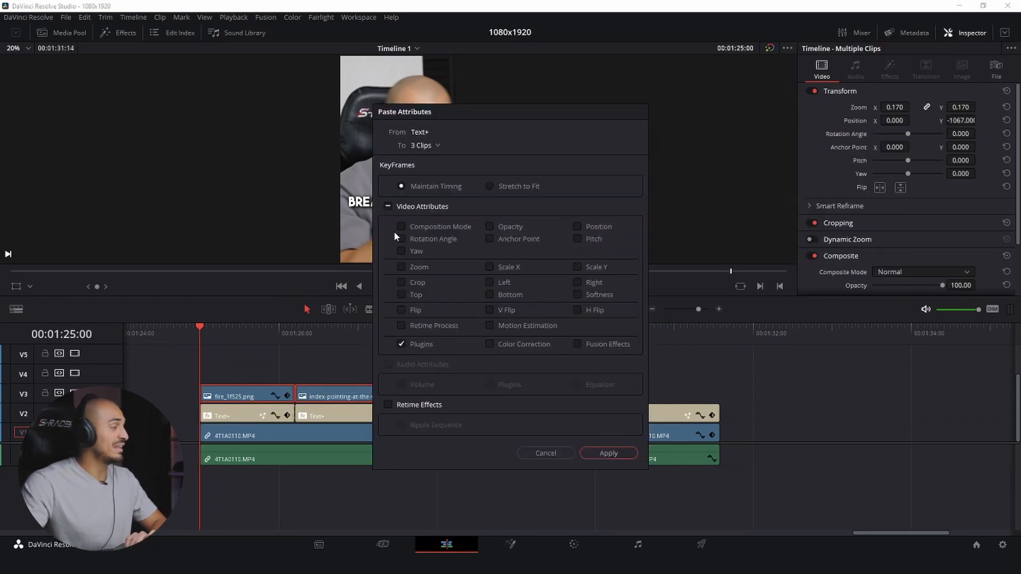
pyautogui.click(401, 344)
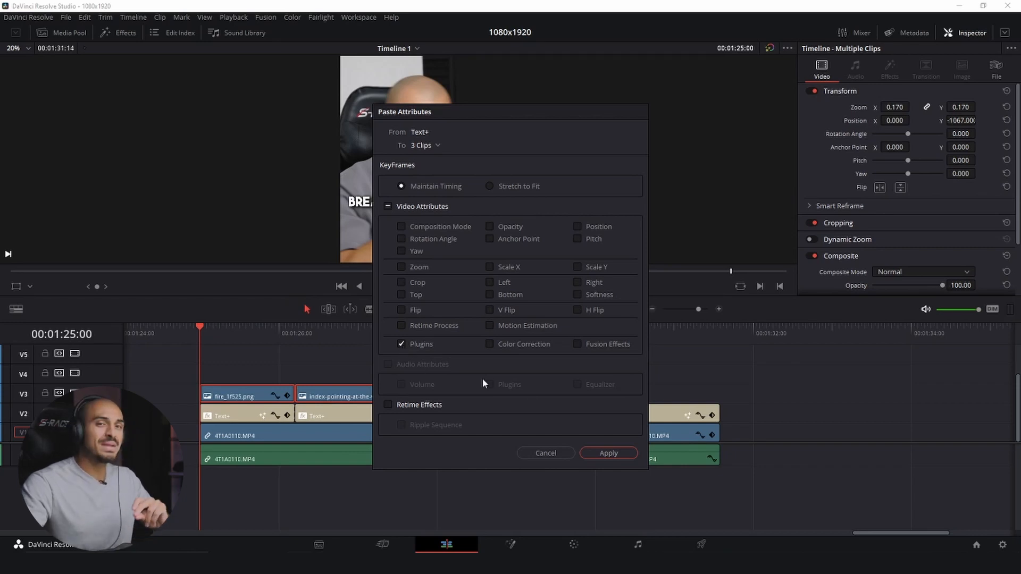
pyautogui.click(602, 453)
pyautogui.press('space')
pyautogui.click(377, 332)
pyautogui.click(487, 331)
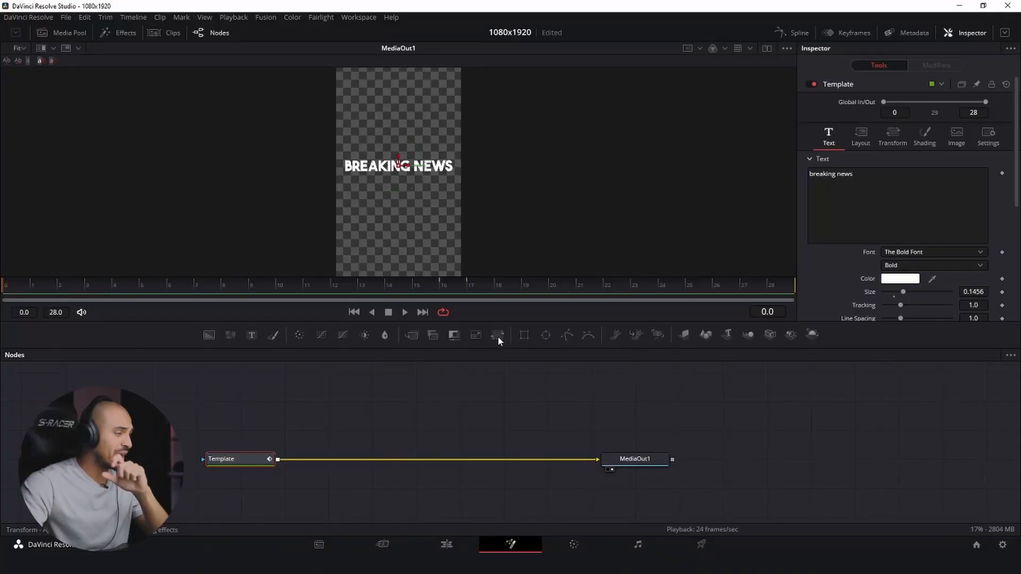
# - Add a Transform node after the "breaking news" Template node and keyframe its Size from 0 at frame 0 to 1.0 at frame 10
pyautogui.click(498, 337)
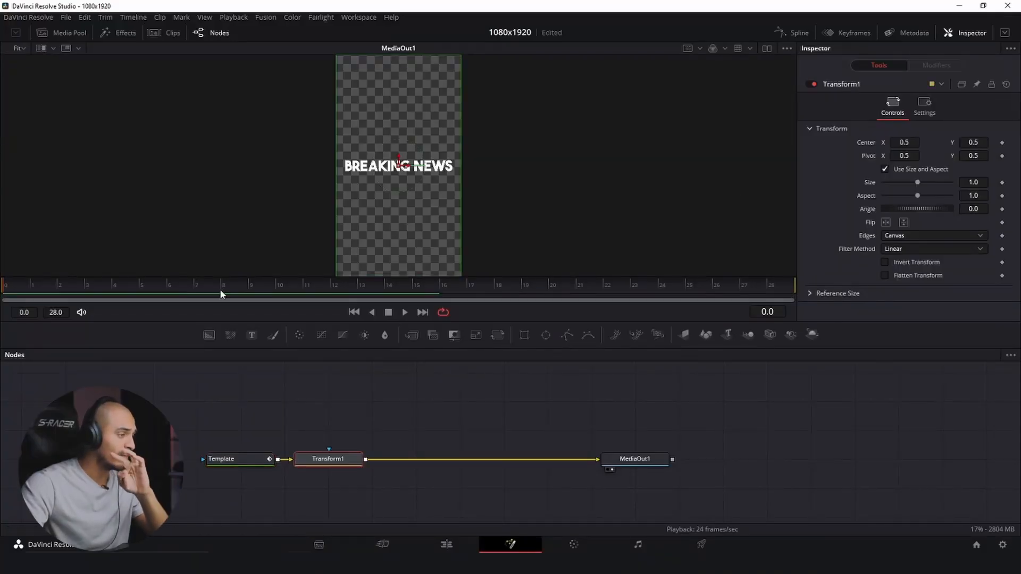
pyautogui.click(277, 288)
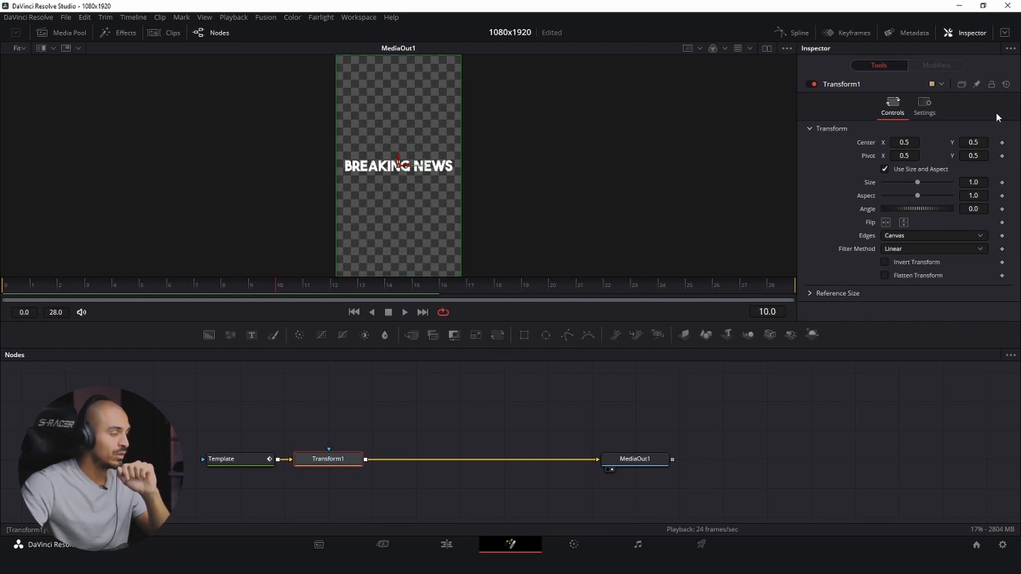
pyautogui.click(1002, 183)
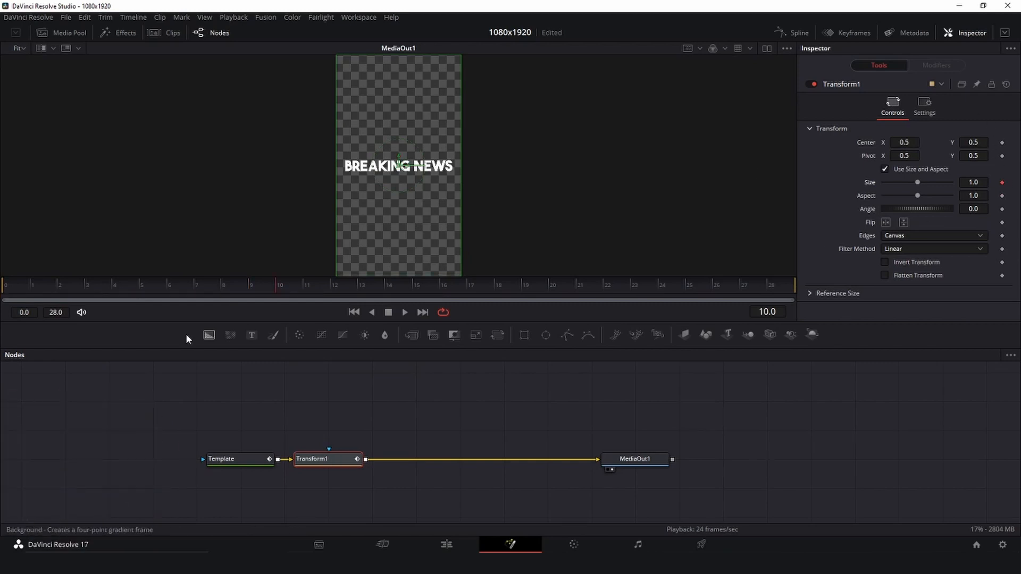
pyautogui.moveTo(983, 182); pyautogui.dragTo(929, 182)
pyautogui.press('space')
pyautogui.press('space')
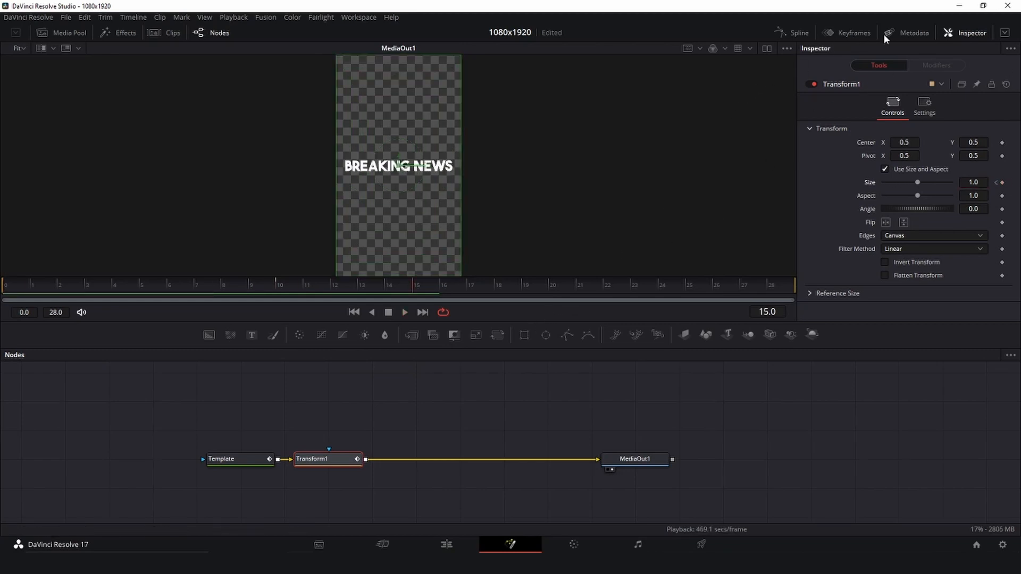
# - Enable motion blur with quality 10 on the Transform node and smooth its Size keyframe curve
pyautogui.click(924, 111)
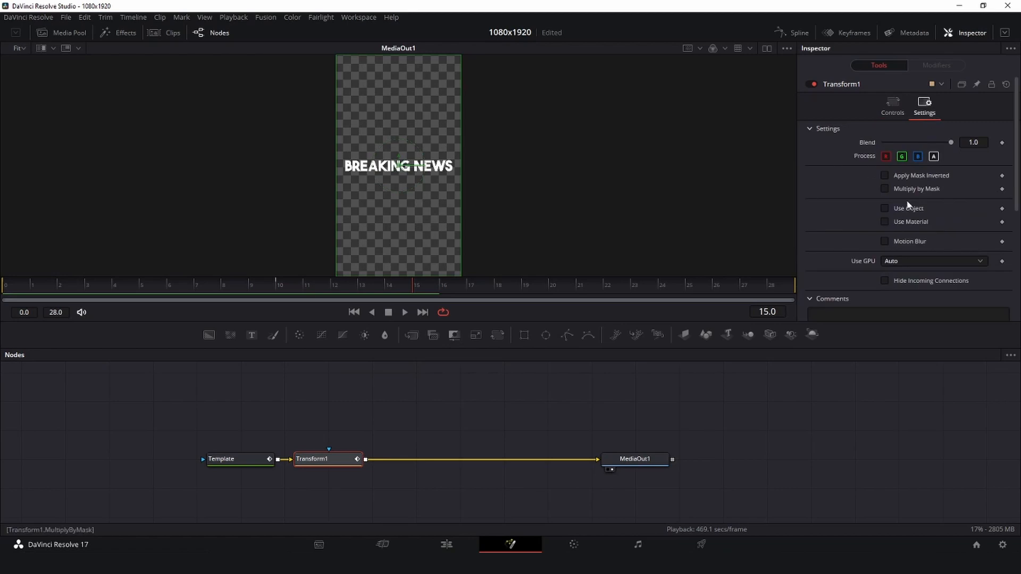
pyautogui.click(886, 242)
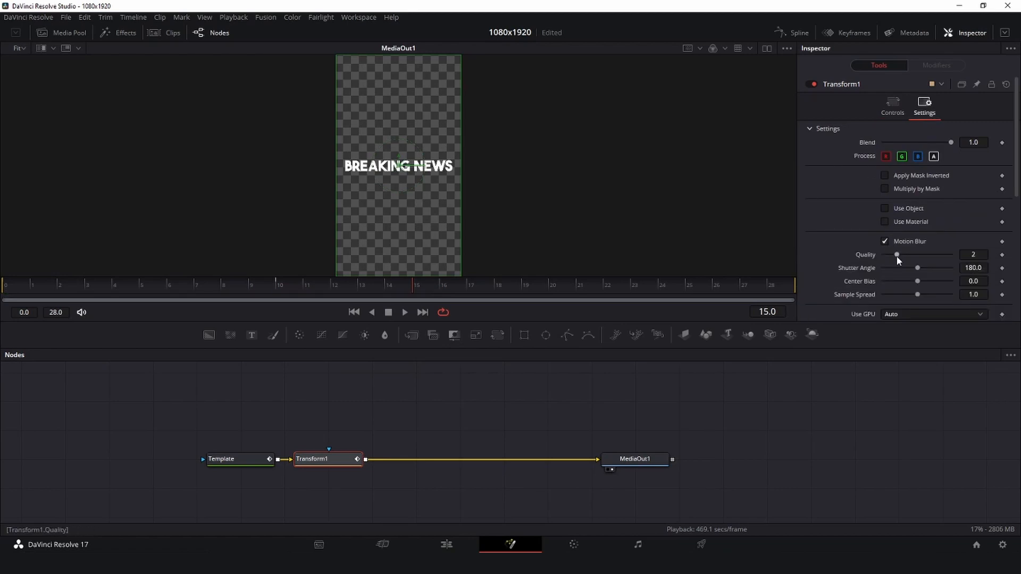
pyautogui.click(800, 33)
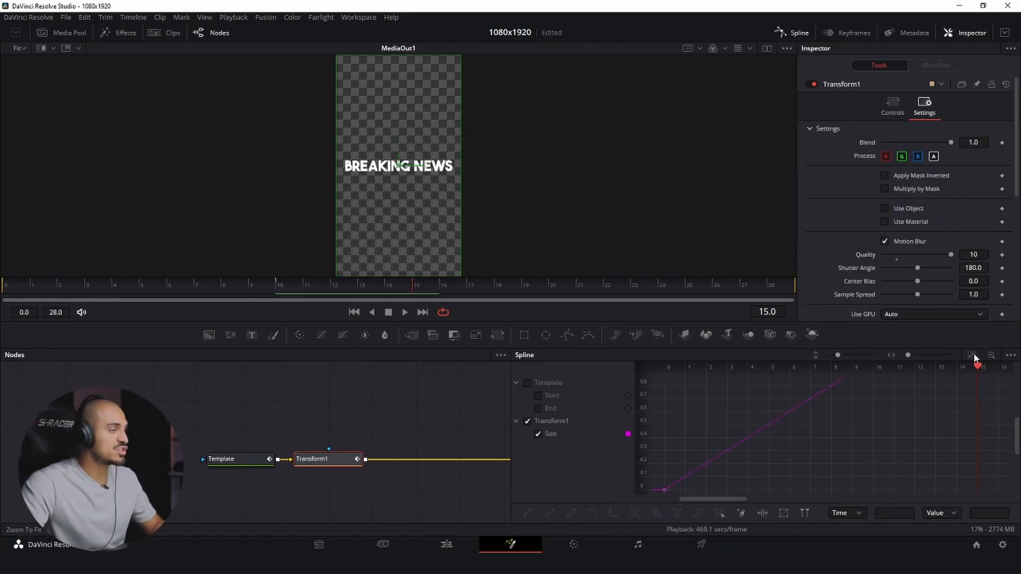
pyautogui.moveTo(665, 383); pyautogui.dragTo(995, 499)
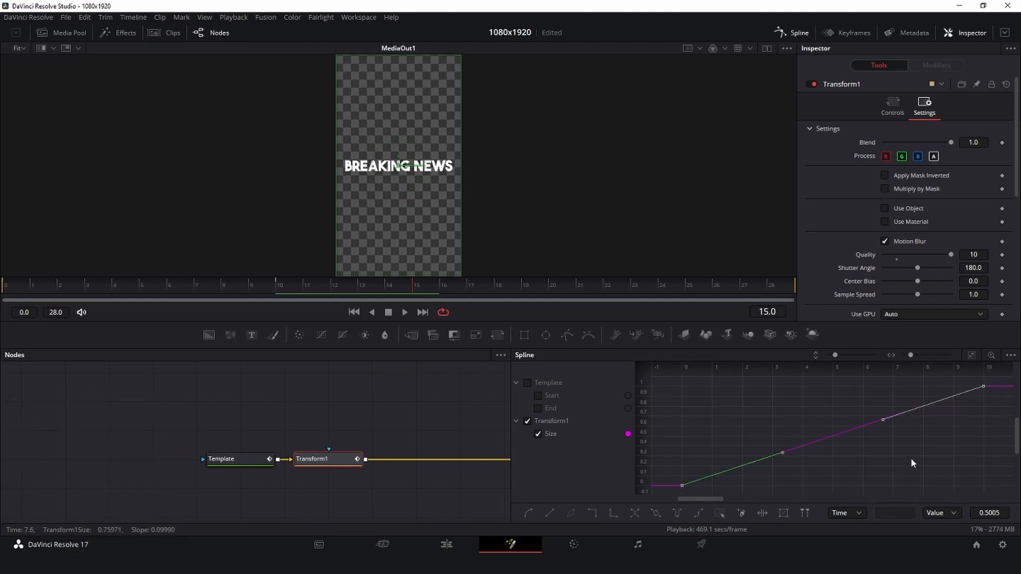
pyautogui.press('s')
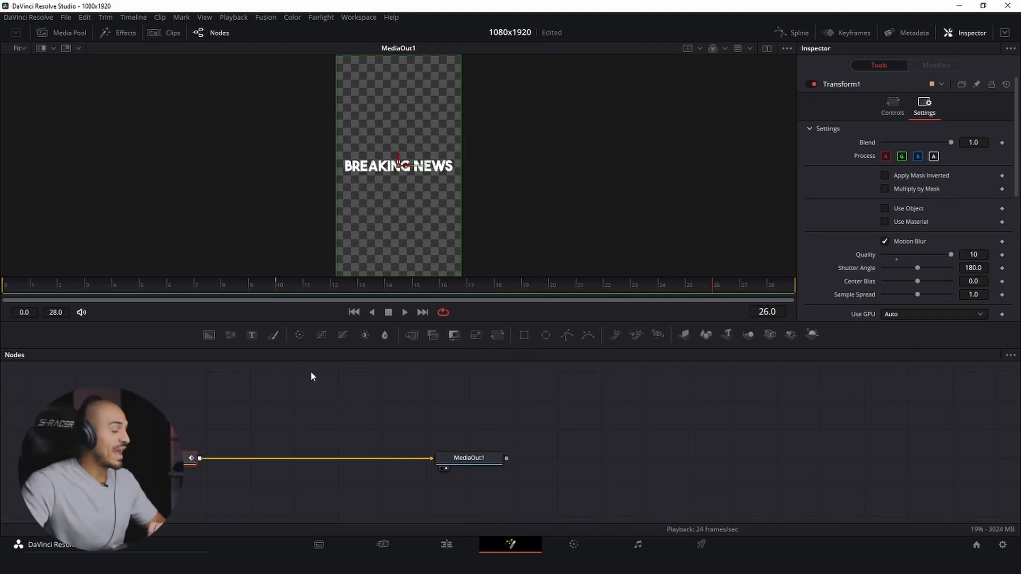
# - Add a Prism Blur node between the Transform and MediaOut nodes
pyautogui.moveTo(312, 374); pyautogui.dragTo(413, 416)
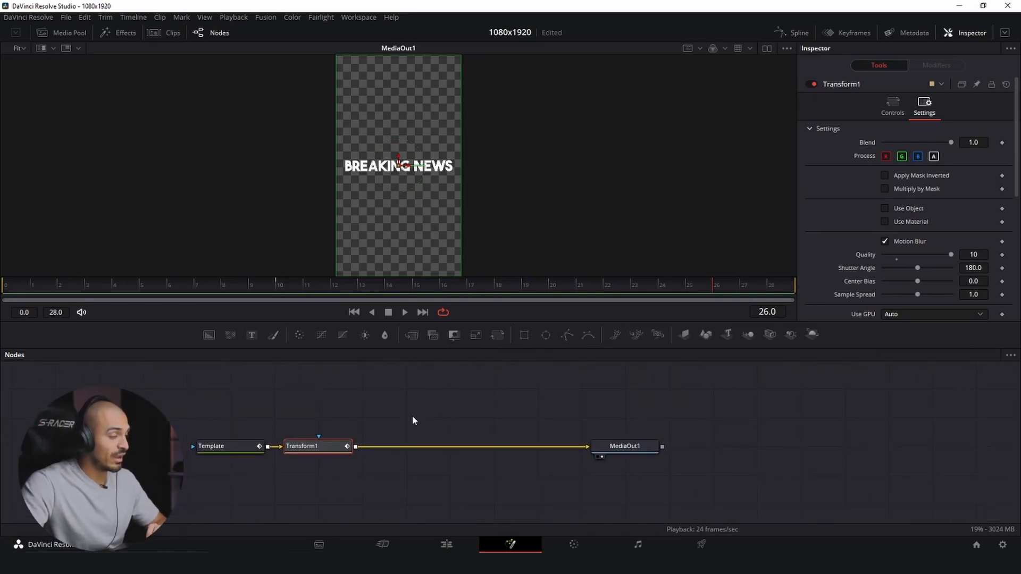
pyautogui.hotkey('shift', 'space')
pyautogui.write('dro')
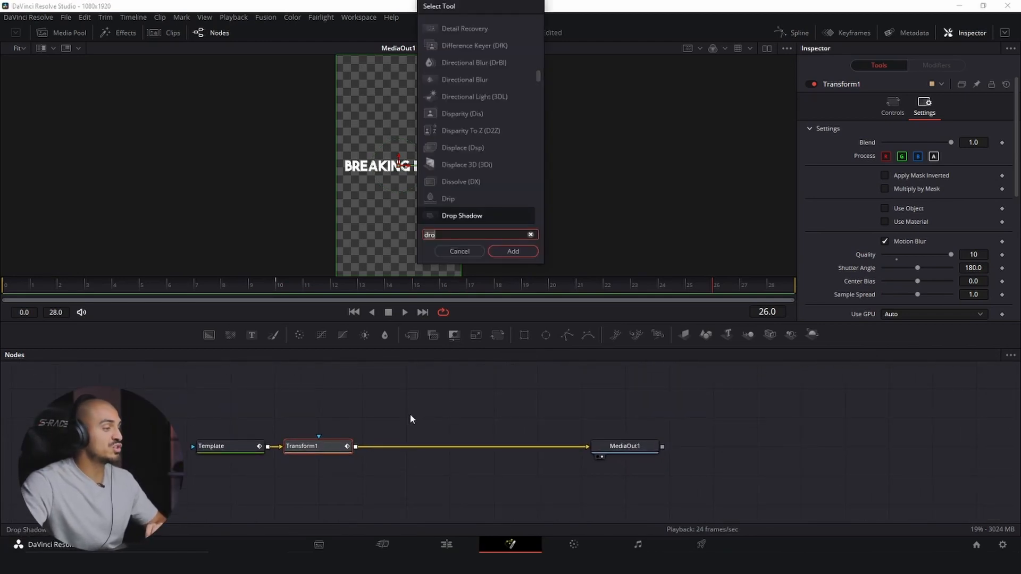
pyautogui.write('pri')
pyautogui.press('Return')
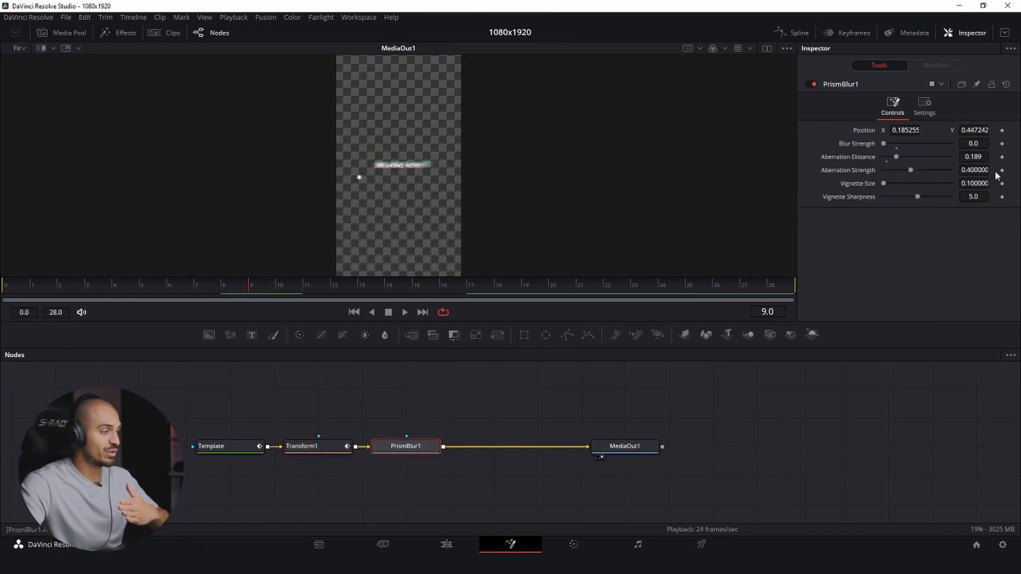
# - Keyframe the Prism Blur's Aberration Strength at 0.4 on frame 9 and 0 on frame 10, and play the animation from the start
pyautogui.click(1002, 170)
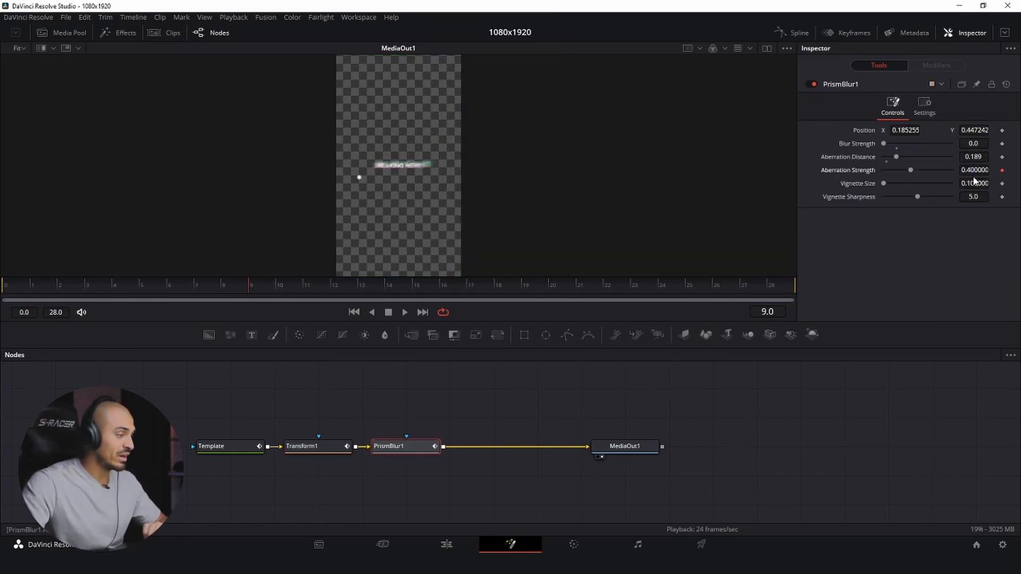
pyautogui.click(350, 448)
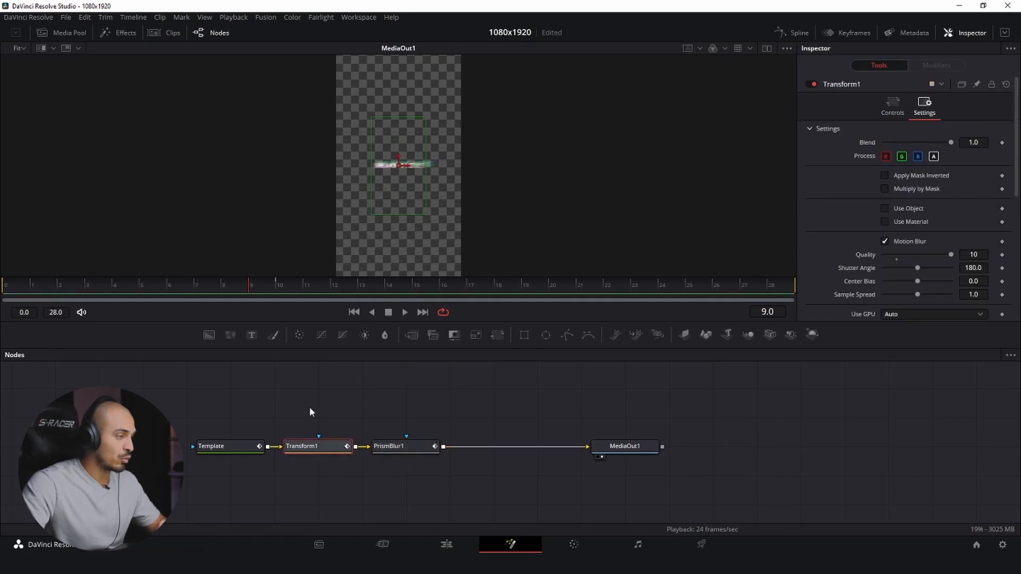
pyautogui.click(276, 283)
pyautogui.click(415, 451)
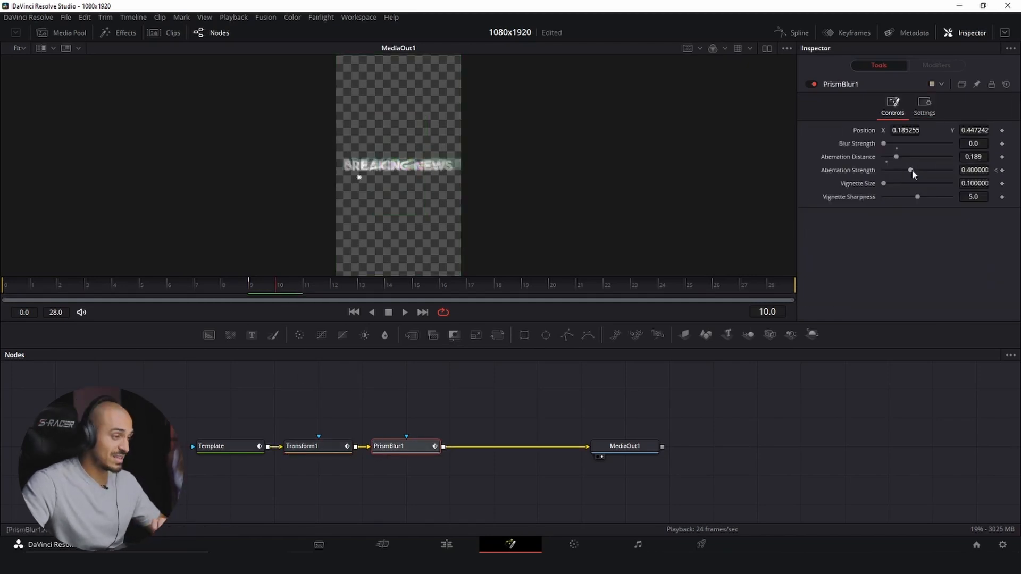
pyautogui.moveTo(913, 171); pyautogui.dragTo(880, 171)
pyautogui.press('space')
pyautogui.click(2, 289)
pyautogui.press('space')
pyautogui.click(2, 289)
pyautogui.press('space')
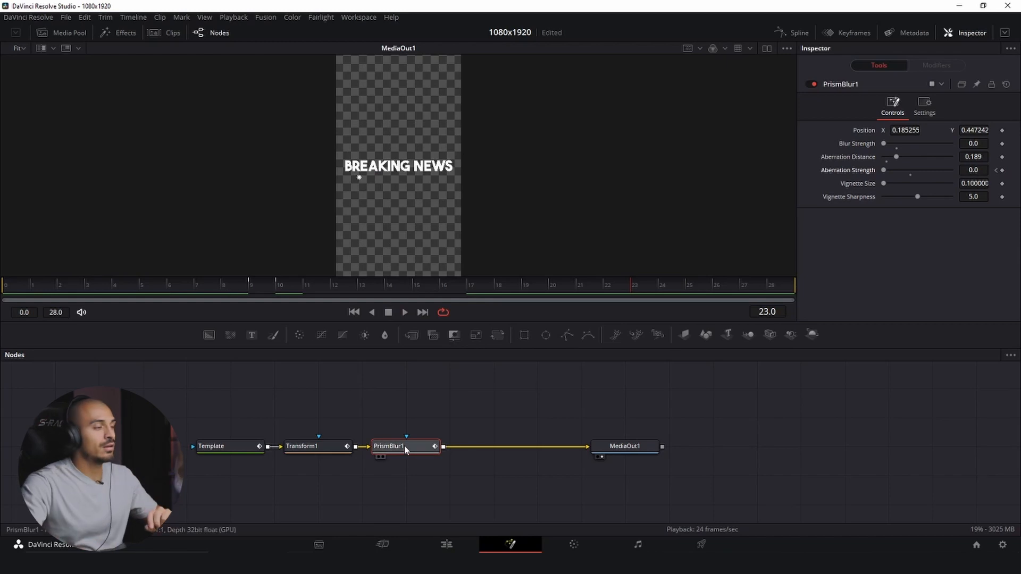
# - Add a Camera Shake node after the Prism Blur node
pyautogui.hotkey('shift', 'space')
pyautogui.write('pri')
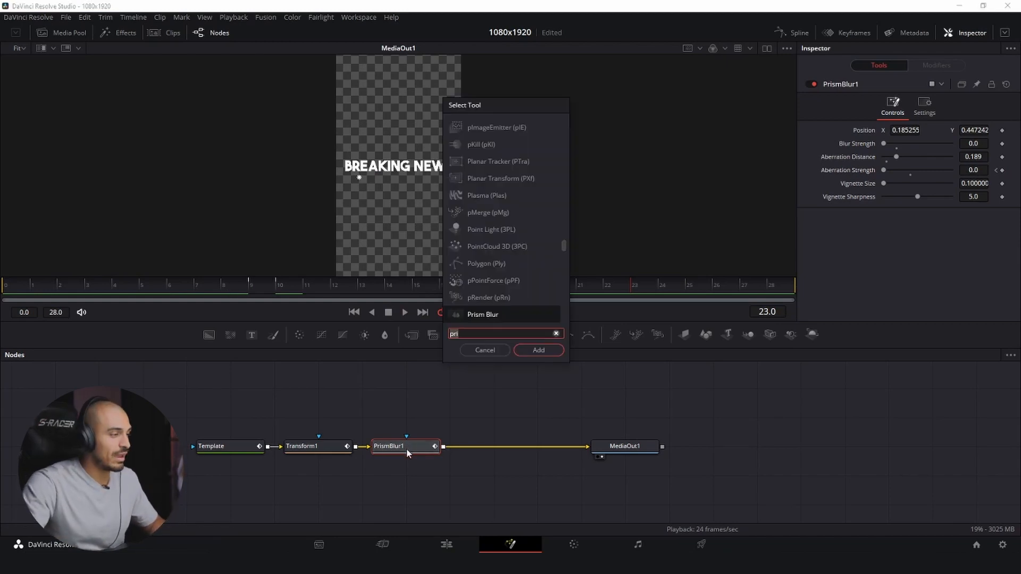
pyautogui.press('BackSpace')
pyautogui.press('BackSpace')
pyautogui.press('BackSpace')
pyautogui.write('shak')
pyautogui.press('Return')
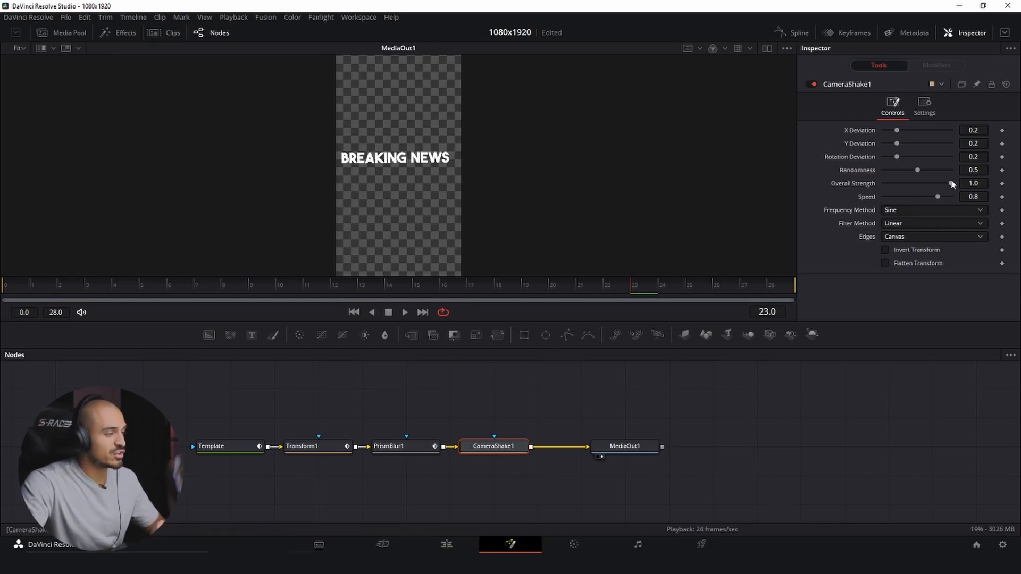
# - Keyframe the Camera Shake's Overall Strength from 0.354 at frame 10 to 0 at frame 13
pyautogui.moveTo(951, 184); pyautogui.dragTo(907, 194)
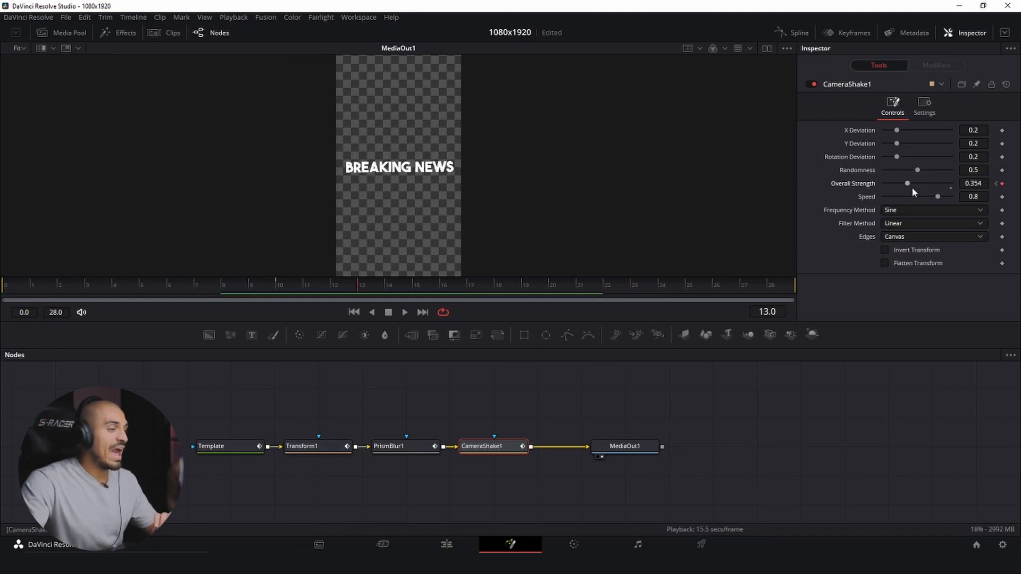
pyautogui.moveTo(910, 184); pyautogui.dragTo(813, 192)
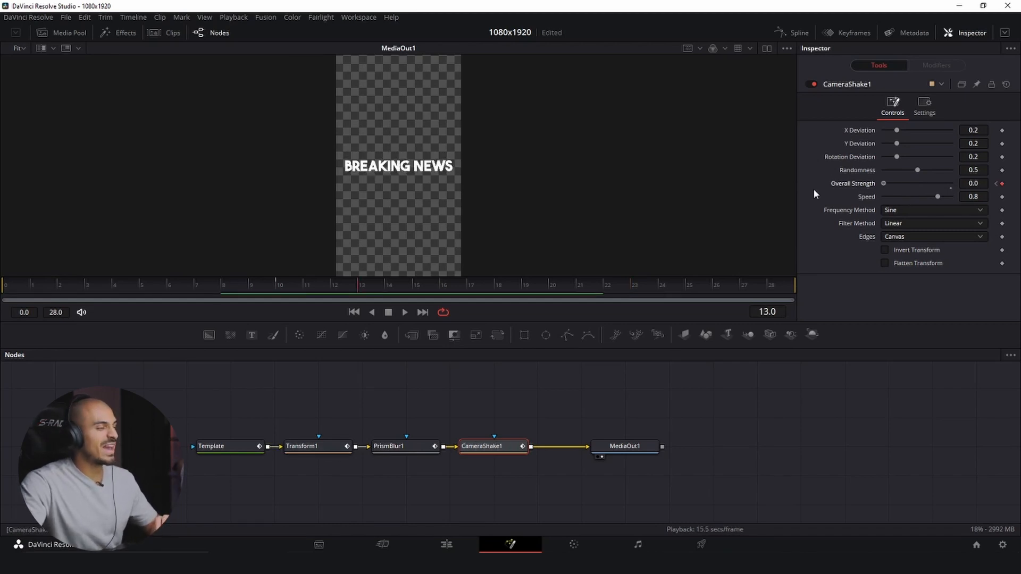
# - Set the Camera Shake's Overall Strength keyframe at frame 10 to 0.394 and play the animation from frame 7
pyautogui.click(996, 184)
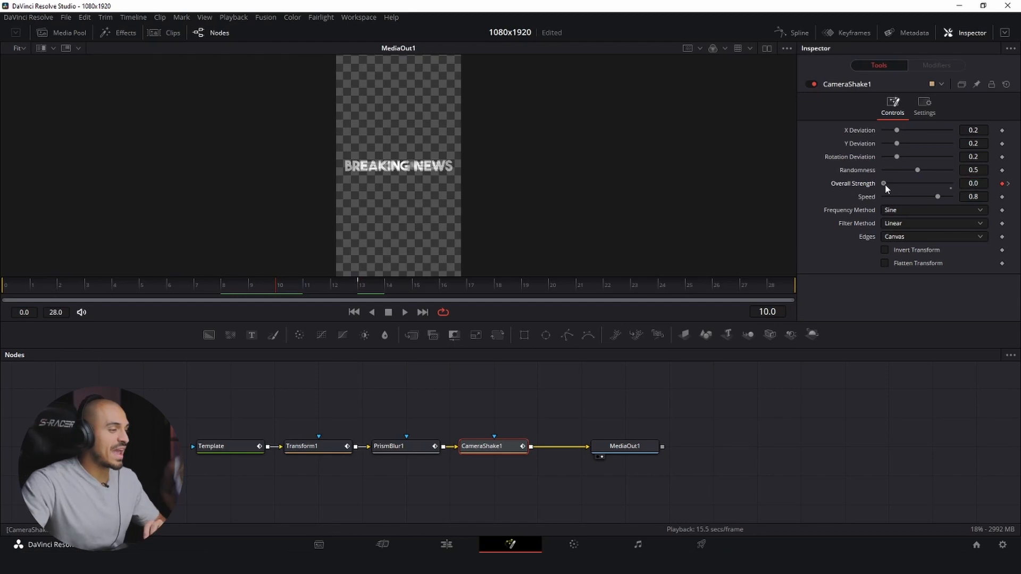
pyautogui.moveTo(897, 186); pyautogui.dragTo(911, 187)
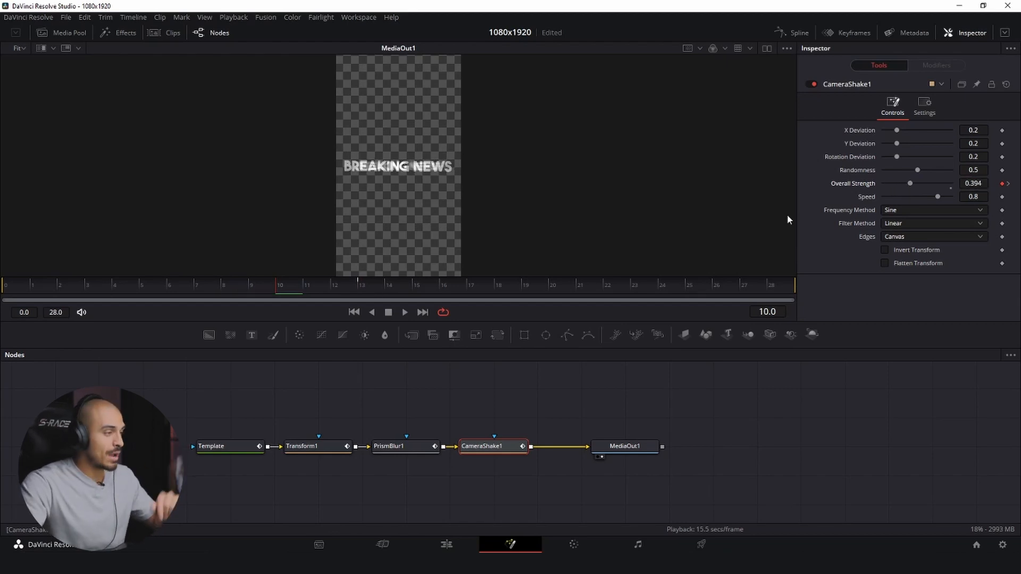
pyautogui.click(195, 291)
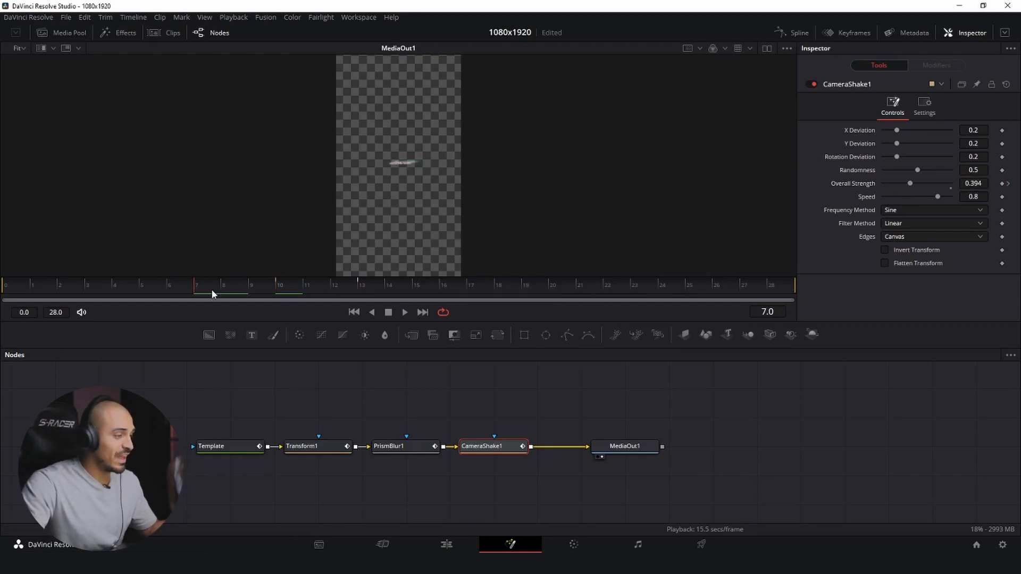
pyautogui.press('space')
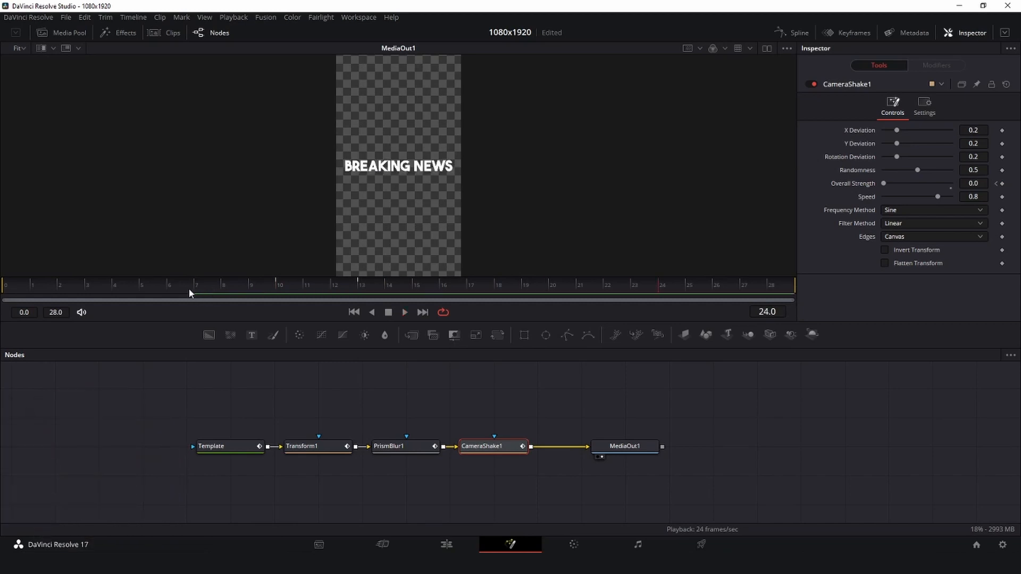
pyautogui.press('space')
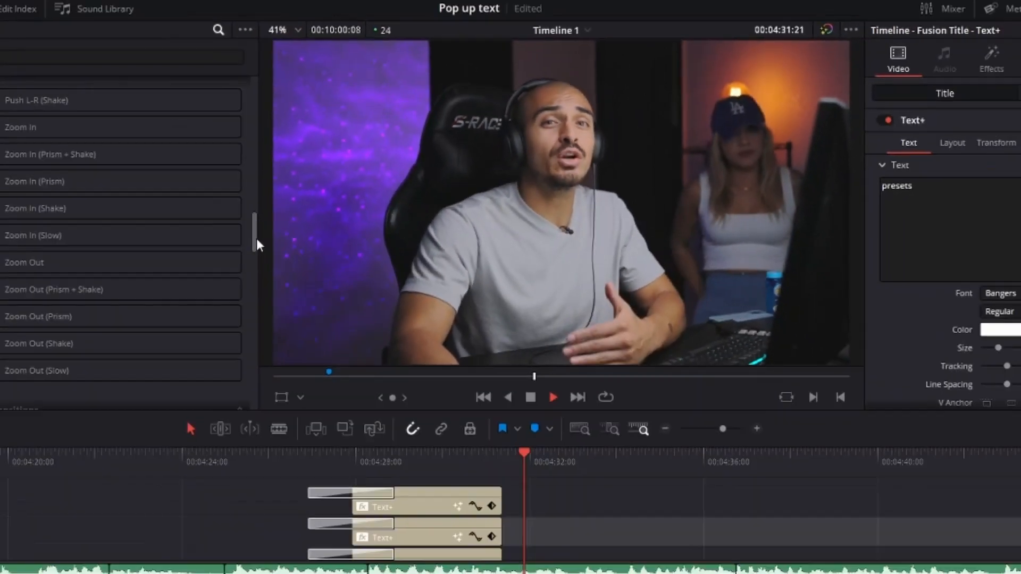
pyautogui.scroll(-3, 355, 202)
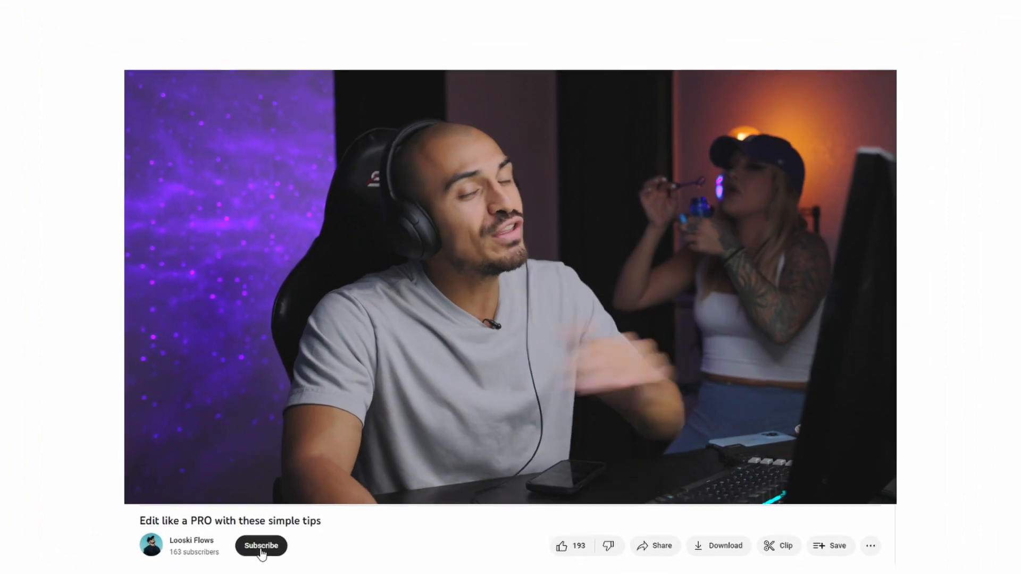
pyautogui.click(276, 533)
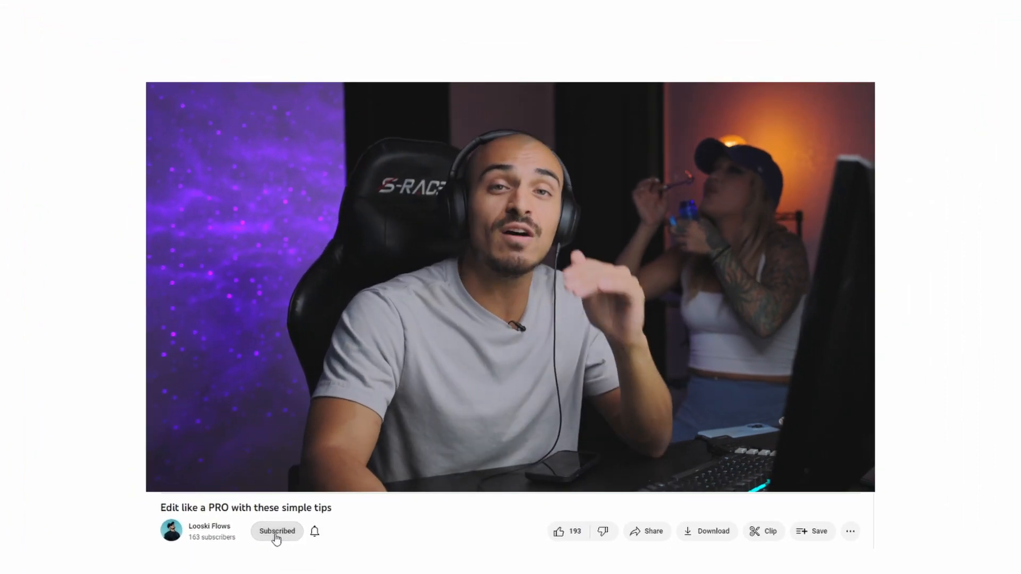
pyautogui.click(316, 534)
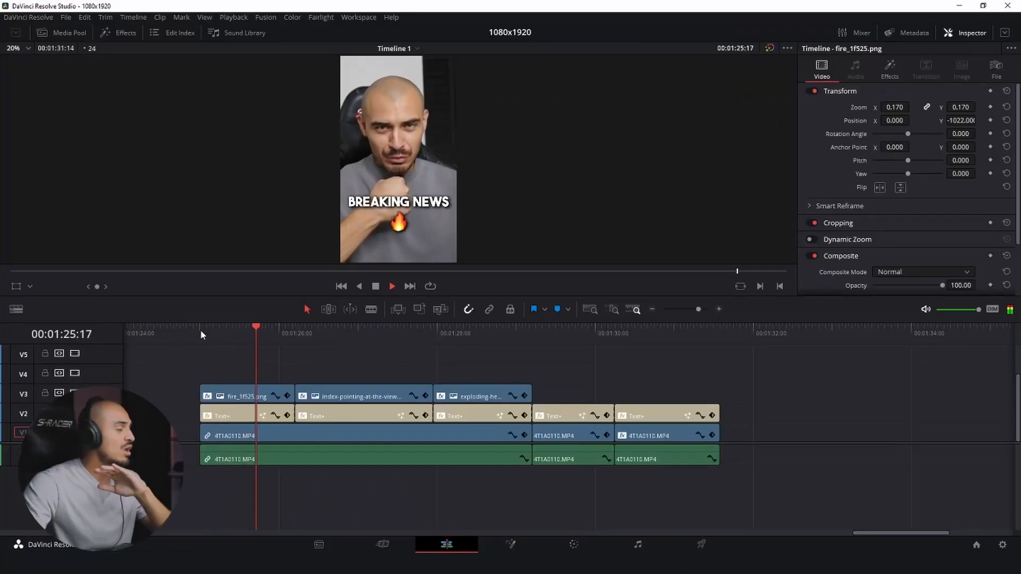
# - Move the three emoji clips up to track V4 and duplicate the five V2 titles onto track V3
pyautogui.moveTo(173, 374); pyautogui.dragTo(446, 377)
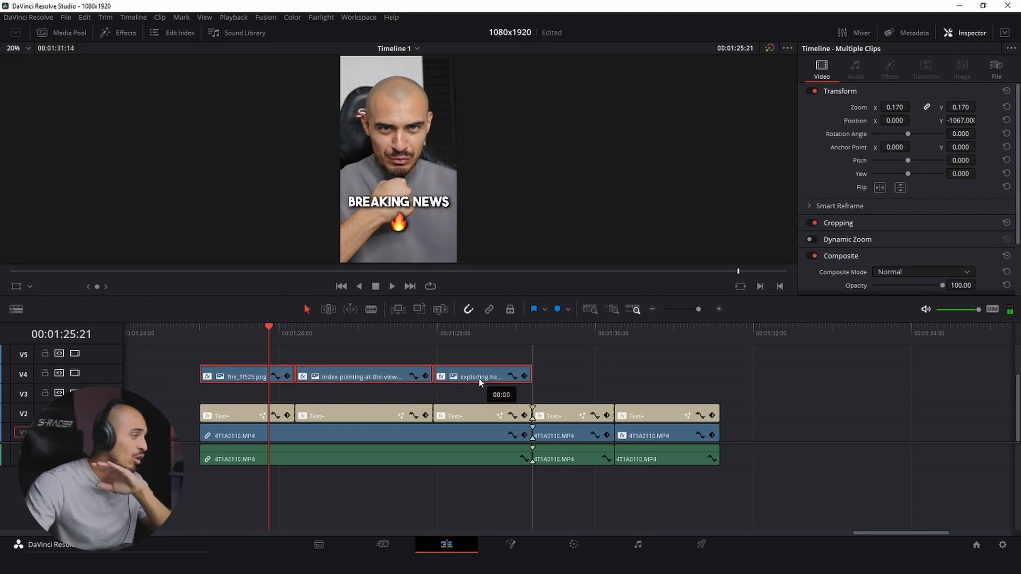
pyautogui.moveTo(174, 400); pyautogui.dragTo(648, 397)
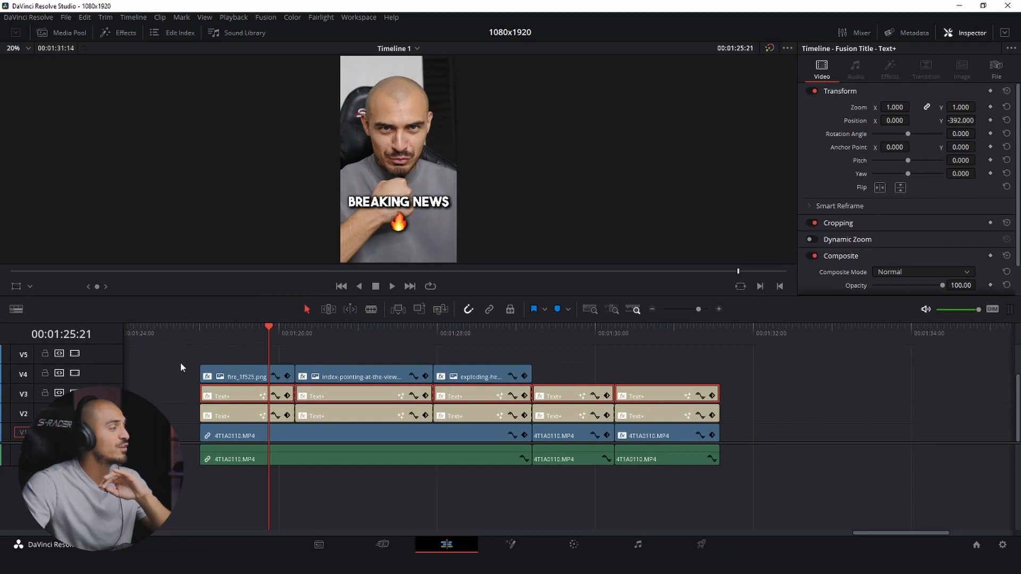
# - Remove both Drop Shadow effects from the duplicated "breaking news" title on track V3
pyautogui.click(205, 396)
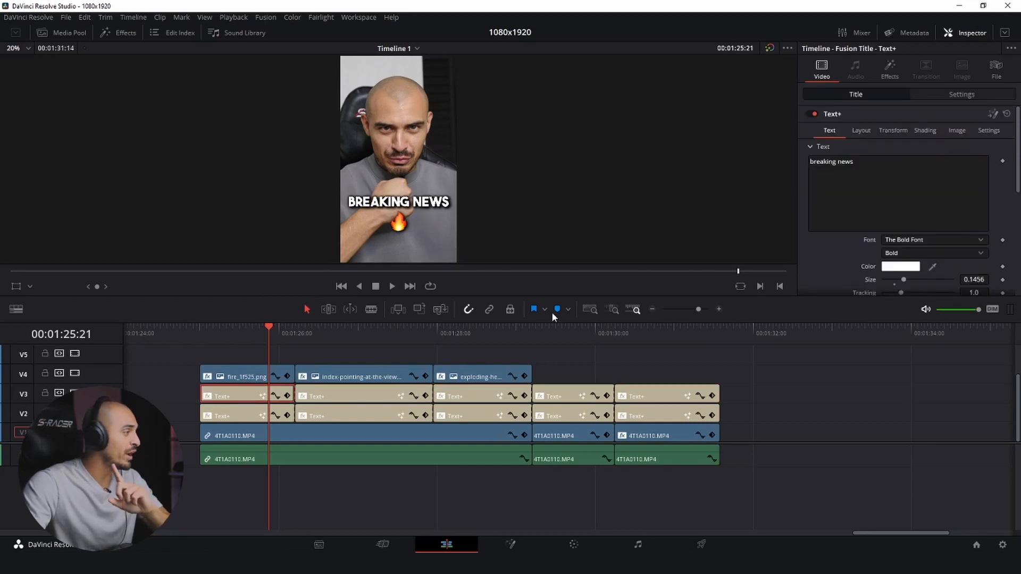
pyautogui.click(889, 69)
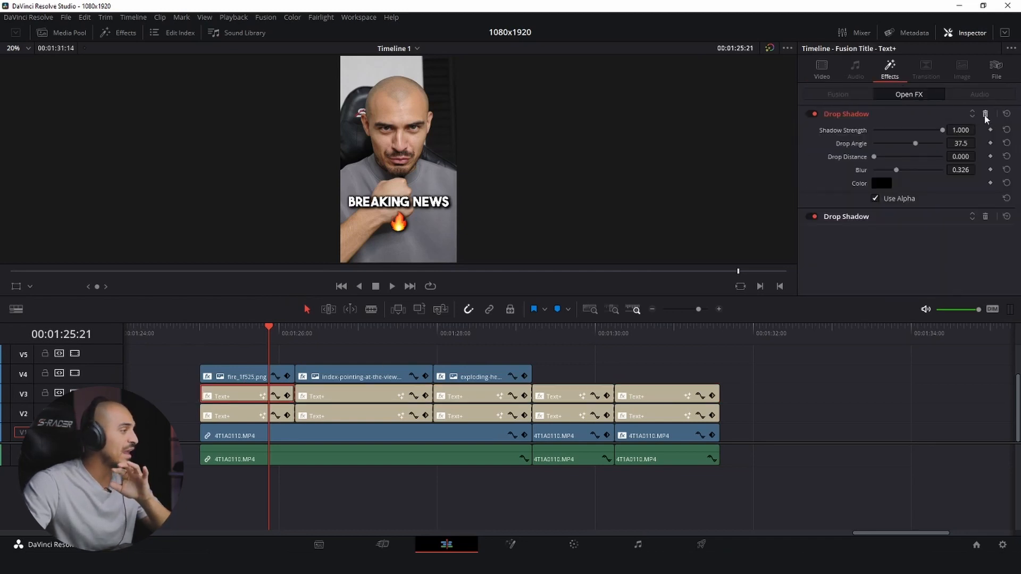
pyautogui.click(984, 115)
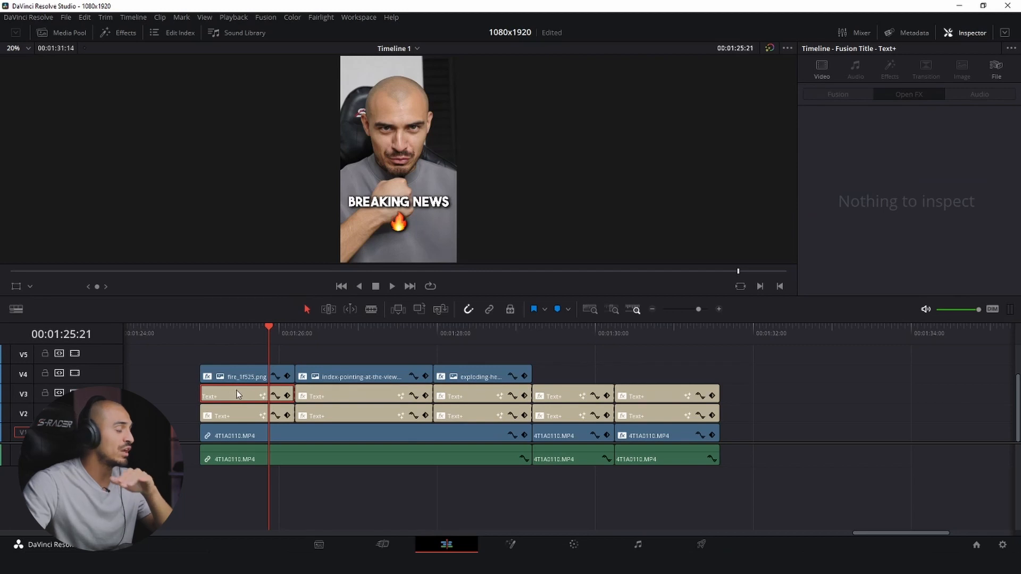
# - Paste only the Plugins attribute from the shadow-free "breaking news" title onto the other four titles on track V3
pyautogui.click(354, 355)
pyautogui.moveTo(776, 388); pyautogui.dragTo(405, 399)
pyautogui.hotkey('alt', 'v')
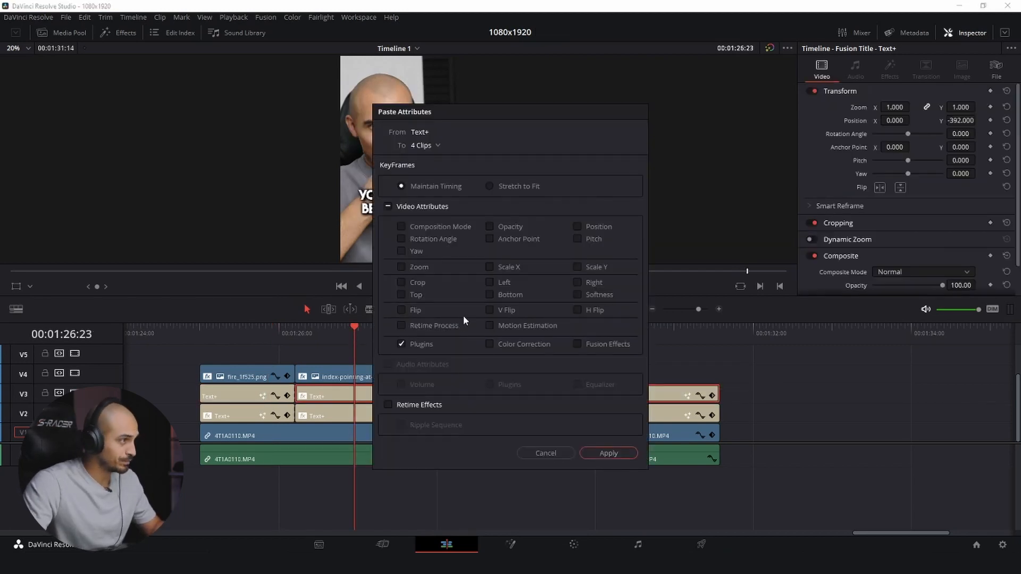
pyautogui.click(593, 453)
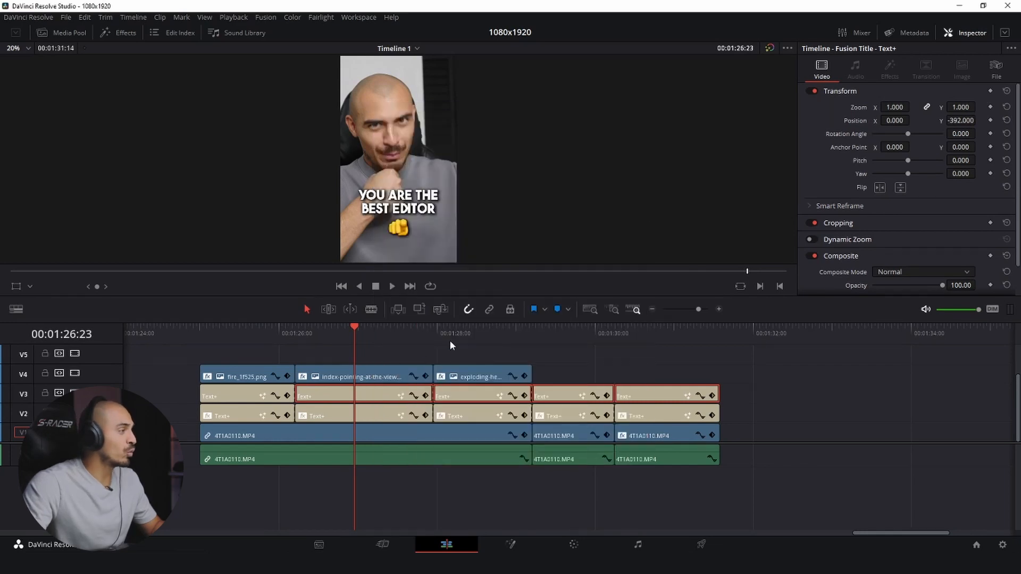
# - Set the text color of the "breaking news" and "you are the best editor" titles on V3 to yellow #fdfb00
pyautogui.click(235, 394)
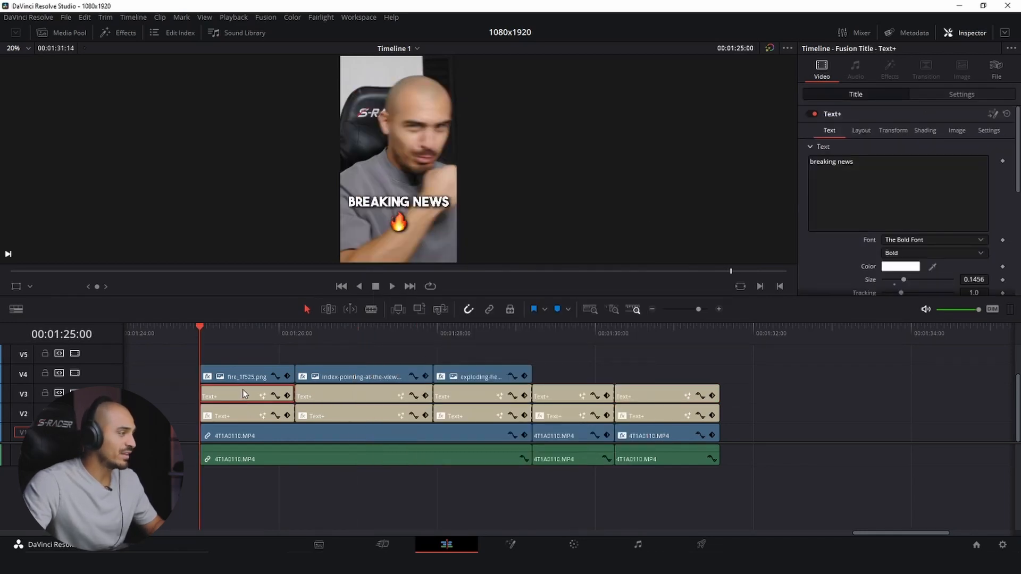
pyautogui.click(892, 267)
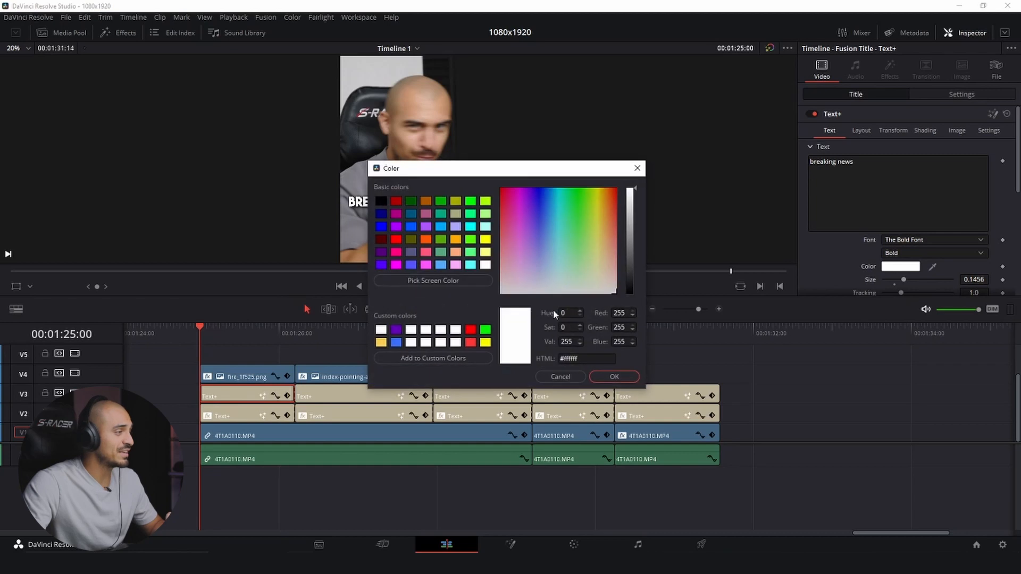
pyautogui.click(485, 342)
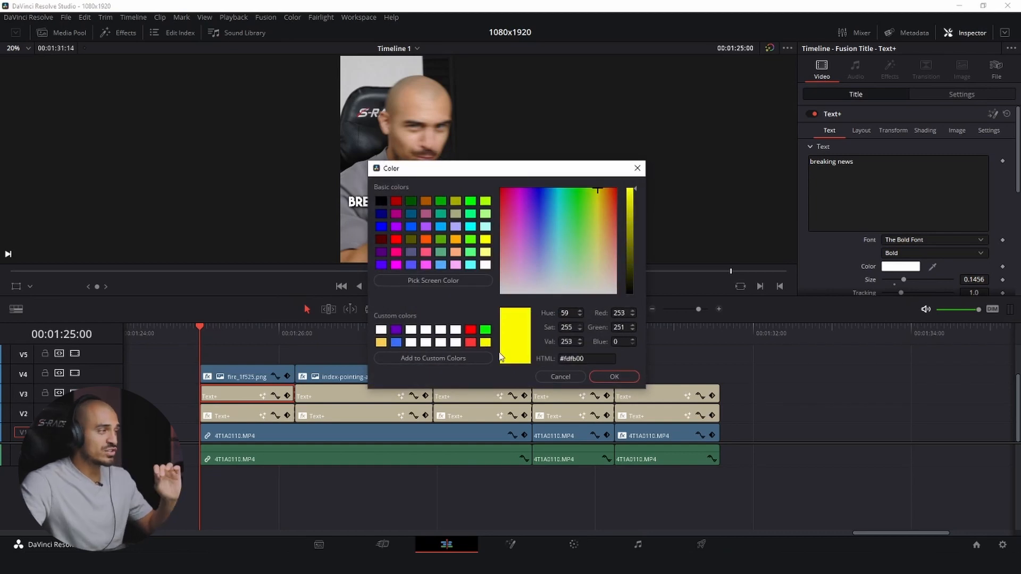
pyautogui.click(598, 378)
pyautogui.click(331, 394)
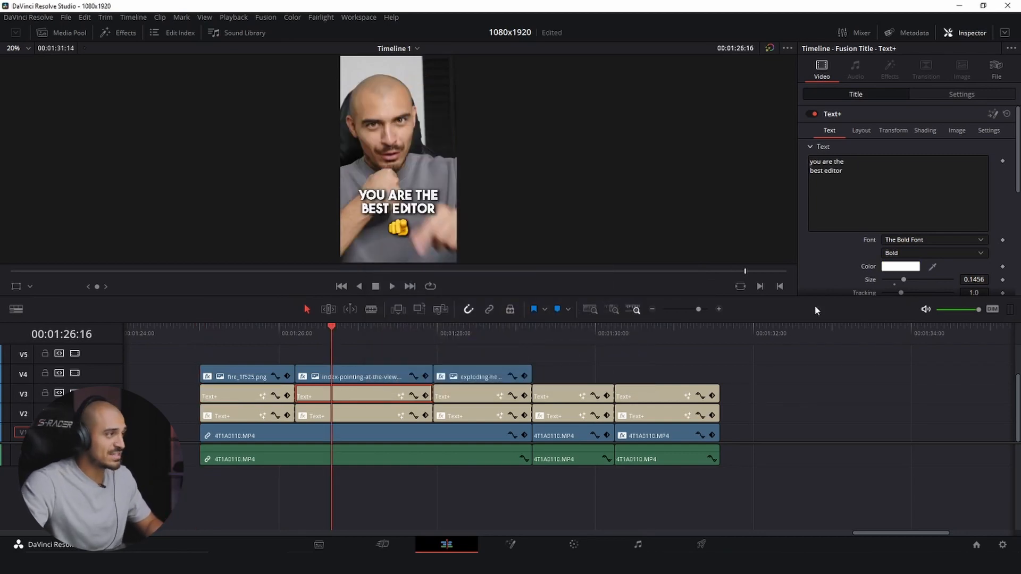
pyautogui.click(896, 267)
pyautogui.click(486, 342)
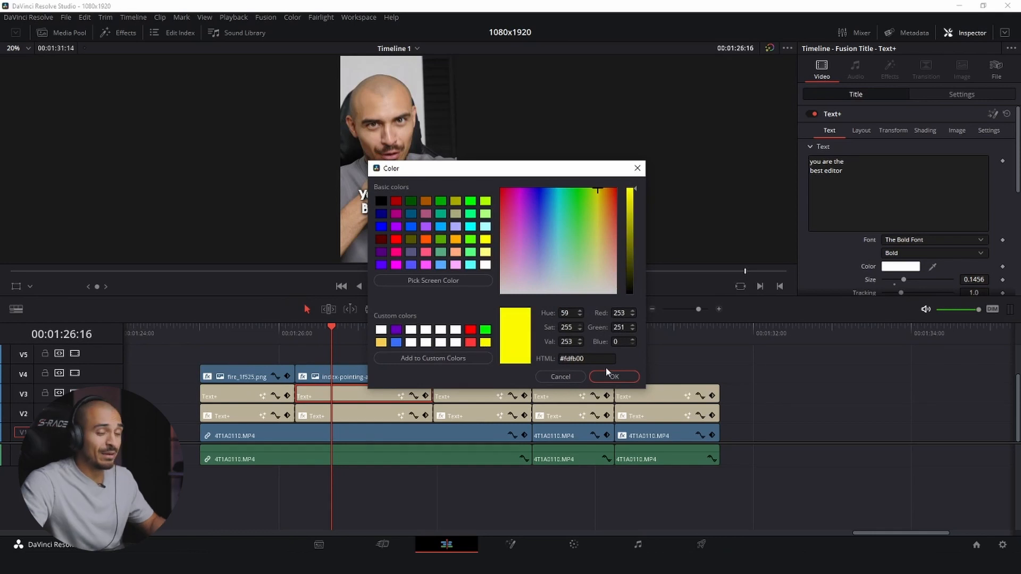
pyautogui.click(614, 377)
# - Apply the same custom yellow text color to the "that ever lived", "sipppp" and "ahhhhhhh" titles on V3
pyautogui.click(480, 393)
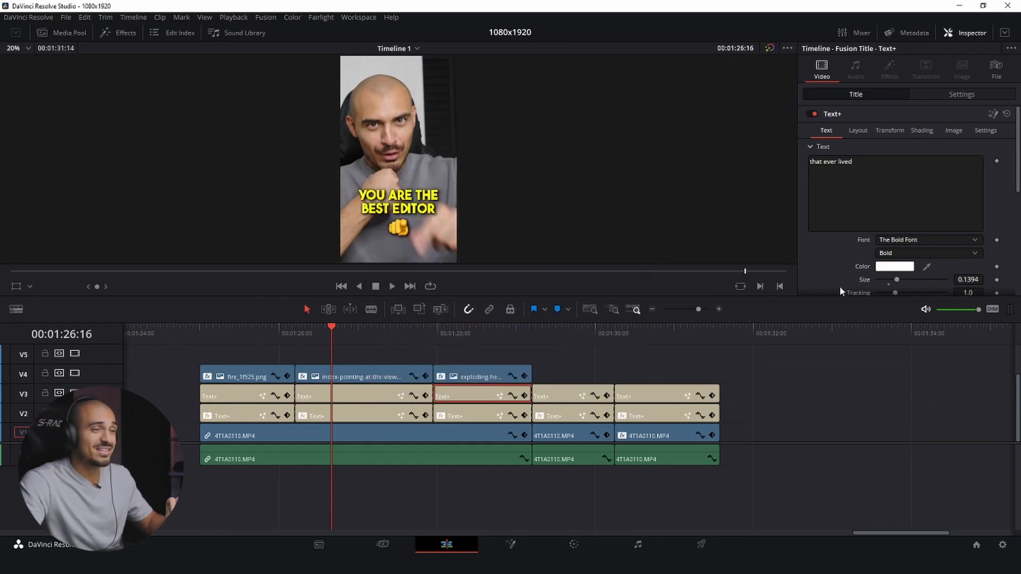
pyautogui.click(882, 268)
pyautogui.click(486, 343)
pyautogui.click(614, 376)
pyautogui.click(570, 394)
pyautogui.click(894, 268)
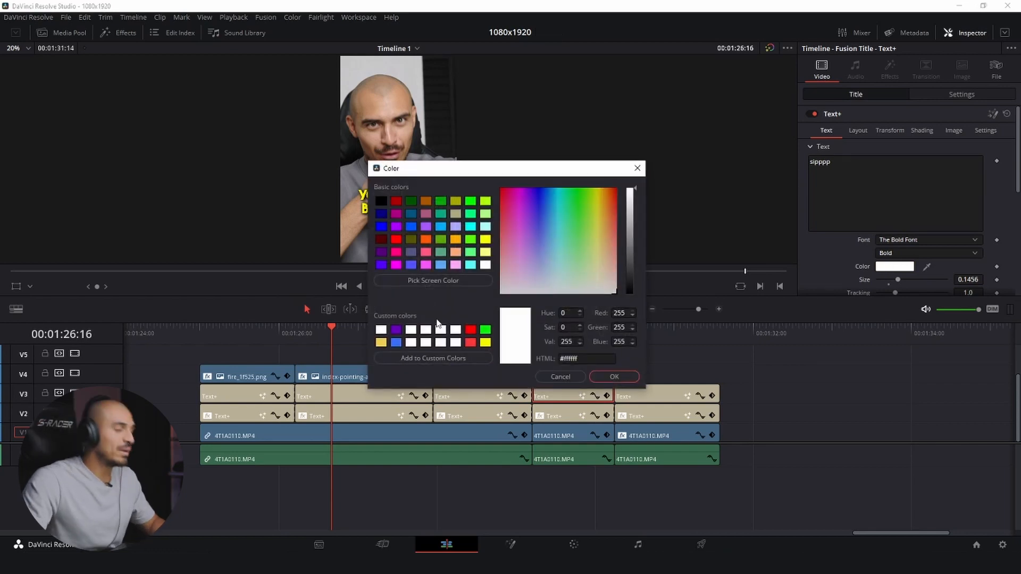
pyautogui.click(484, 343)
pyautogui.click(611, 377)
pyautogui.click(638, 393)
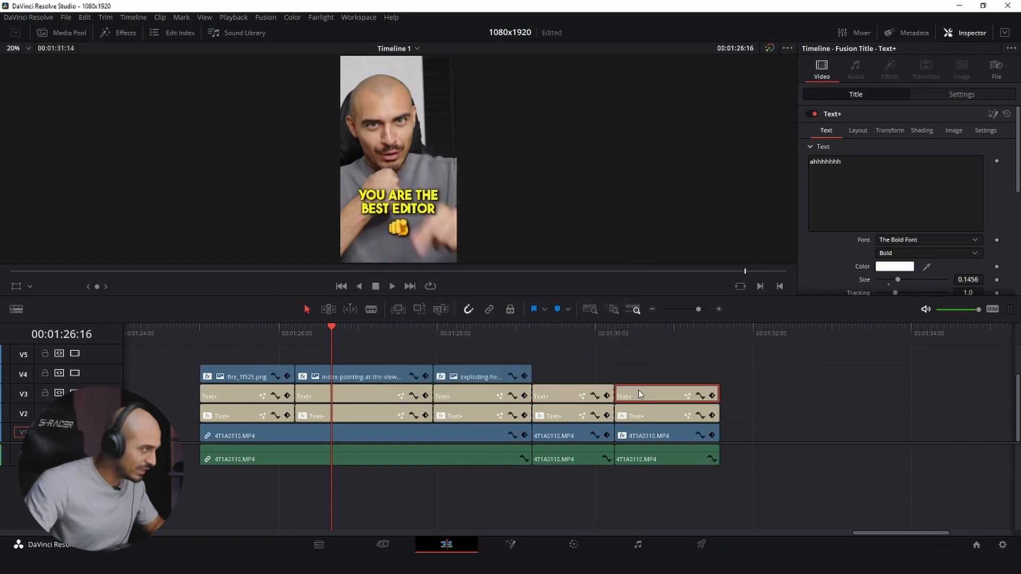
pyautogui.click(889, 267)
pyautogui.click(485, 342)
pyautogui.click(614, 377)
# - Keyframe the yellow "breaking news" title's Write On End from 0 at 01:25:00 to 1.0 at 01:25:14, and play the result
pyautogui.click(207, 340)
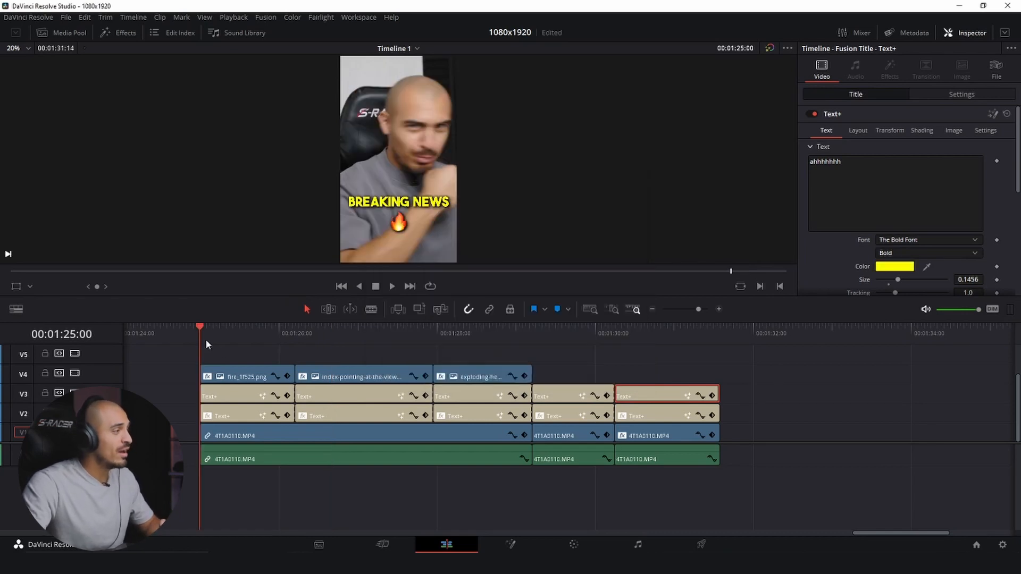
pyautogui.click(245, 379)
pyautogui.click(229, 403)
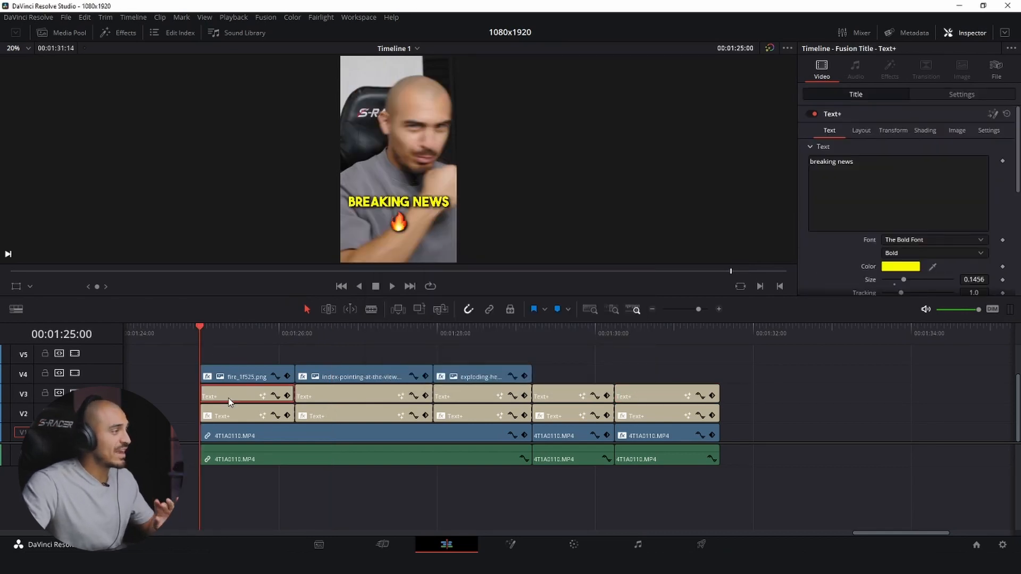
pyautogui.press('space')
pyautogui.press('space')
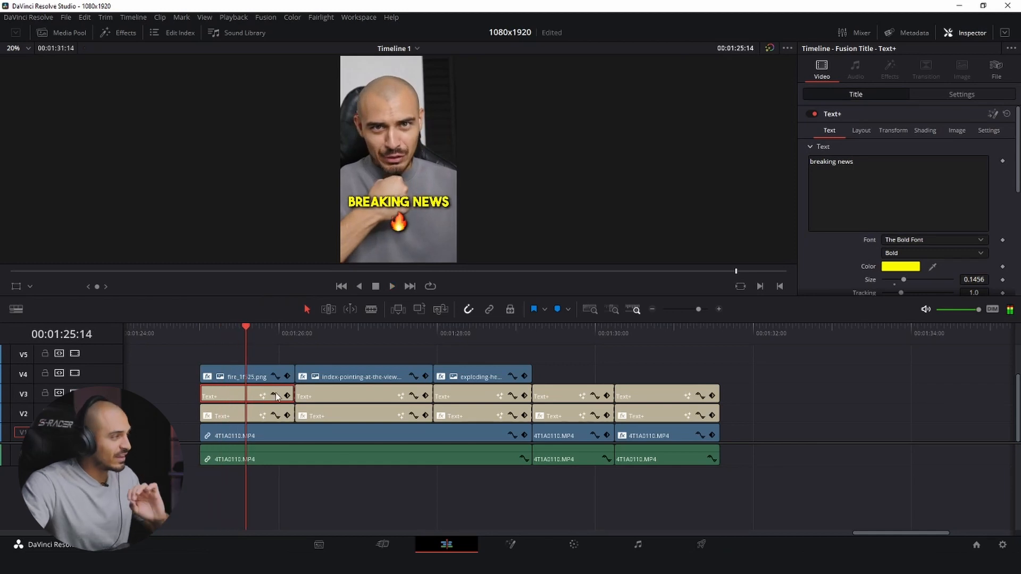
pyautogui.scroll(-10, 908, 235)
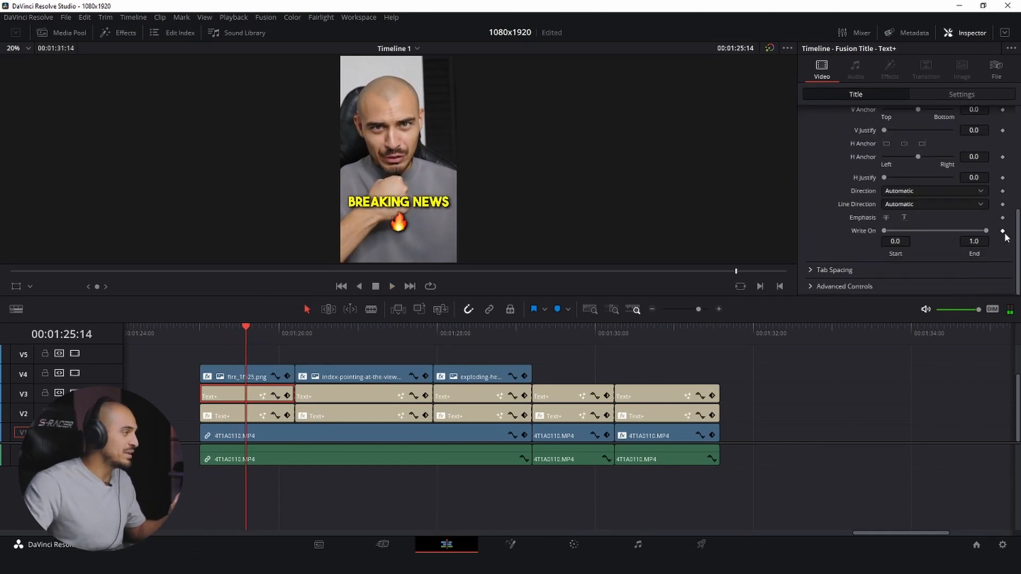
pyautogui.click(201, 341)
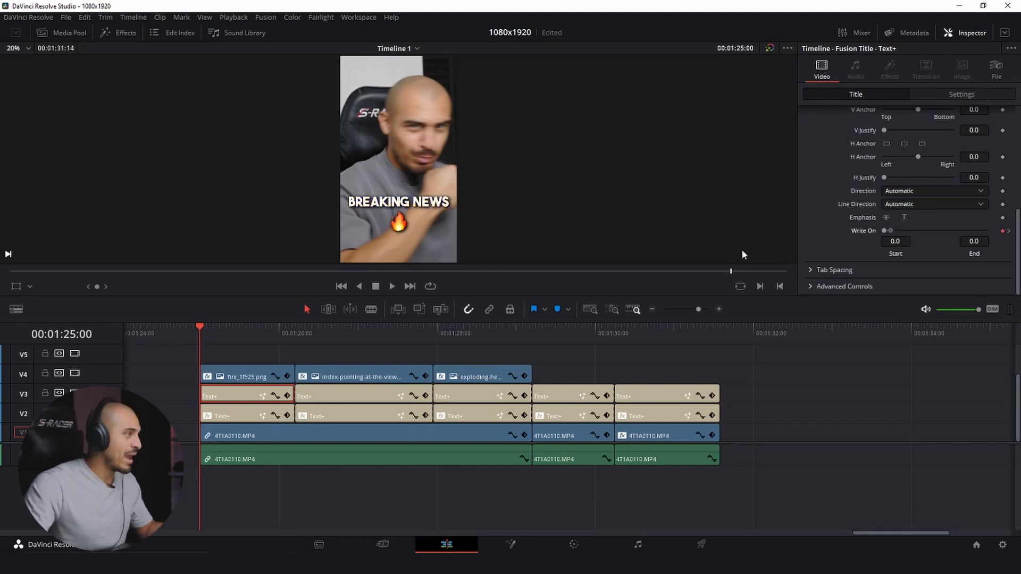
pyautogui.press('space')
# - Keyframe Write On for the yellow "you are the best editor" title, bringing End to 0 at the clip's start
pyautogui.press('space')
pyautogui.click(341, 396)
pyautogui.click(1002, 231)
pyautogui.click(296, 339)
pyautogui.moveTo(986, 230); pyautogui.dragTo(848, 243)
# - Keyframe Write On for the yellow "that ever lived" title so the color fills in with the spoken words
pyautogui.press('space')
pyautogui.click(476, 396)
pyautogui.click(1002, 231)
pyautogui.click(434, 339)
# - Keyframe Write On for the yellow "sipppp" and "ahhhhhhh" titles with End at 0 on their first frames, and play all captions
pyautogui.press('space')
pyautogui.press('space')
pyautogui.click(1003, 231)
pyautogui.moveTo(986, 231); pyautogui.dragTo(884, 231)
pyautogui.click(533, 338)
pyautogui.press('space')
pyautogui.click(1003, 231)
pyautogui.click(615, 337)
pyautogui.moveTo(986, 231); pyautogui.dragTo(915, 236)
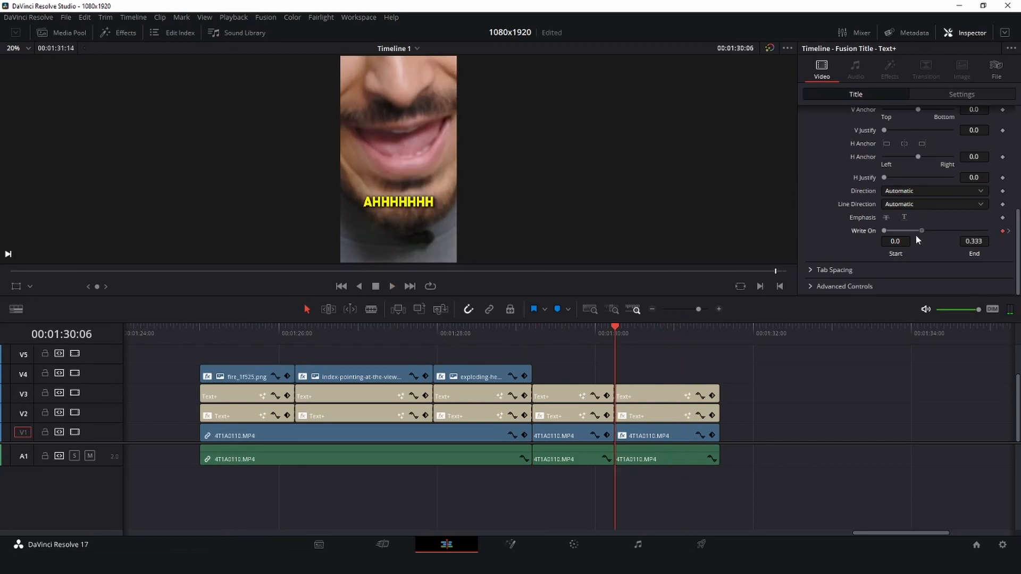
pyautogui.click(208, 337)
pyautogui.press('space')
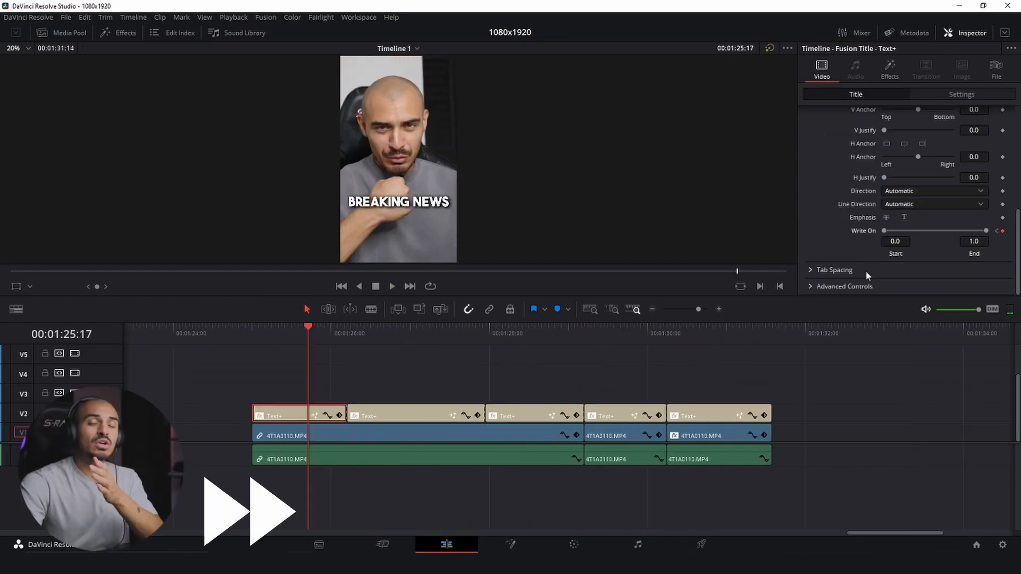
# - Set the white "breaking news" title's Write On End to 0 at 01:25:00 on the single-layer timeline and play it
pyautogui.click(252, 340)
pyautogui.moveTo(986, 231); pyautogui.dragTo(798, 241)
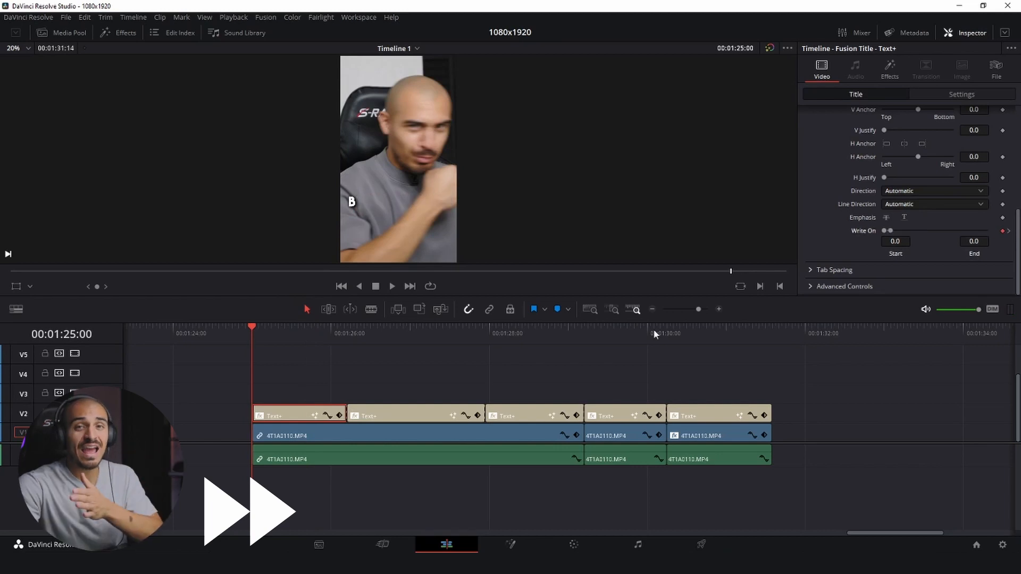
pyautogui.click(541, 362)
pyautogui.press('space')
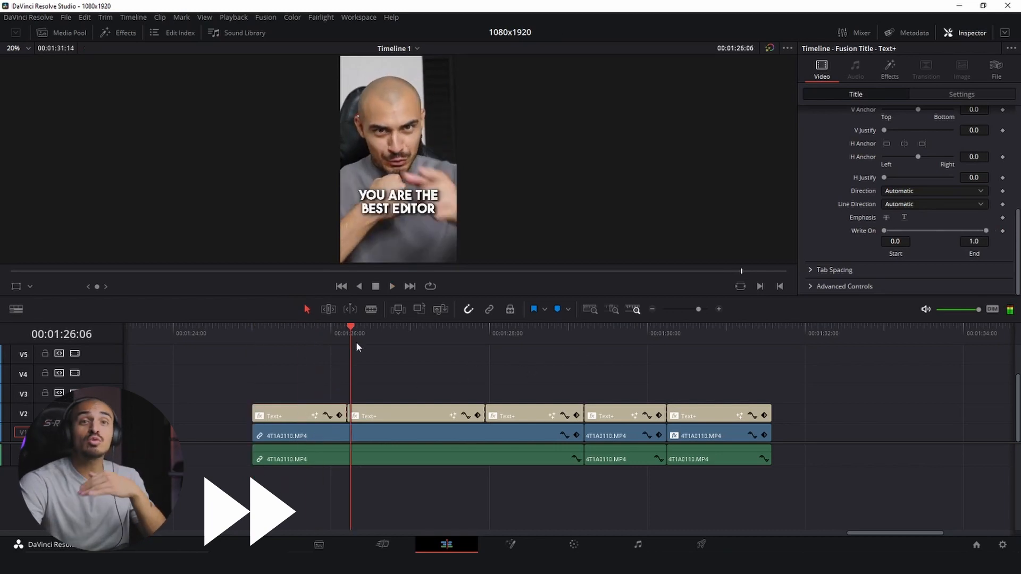
# - Keyframe the white "you are the best editor" title's Write On End from 0 at its start to 1.0 at 01:27:11
pyautogui.click(445, 329)
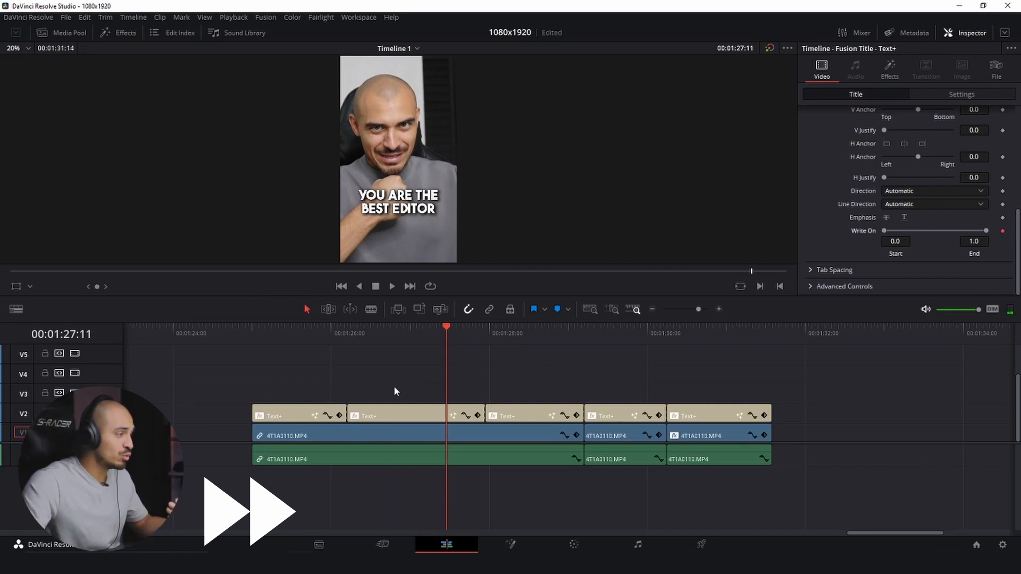
pyautogui.press('Up')
pyautogui.moveTo(987, 231); pyautogui.dragTo(885, 231)
# - Keyframe the white "that ever lived" title's Write On End from 0 at 01:27:23 to 1.0 at 01:28:13
pyautogui.click(497, 334)
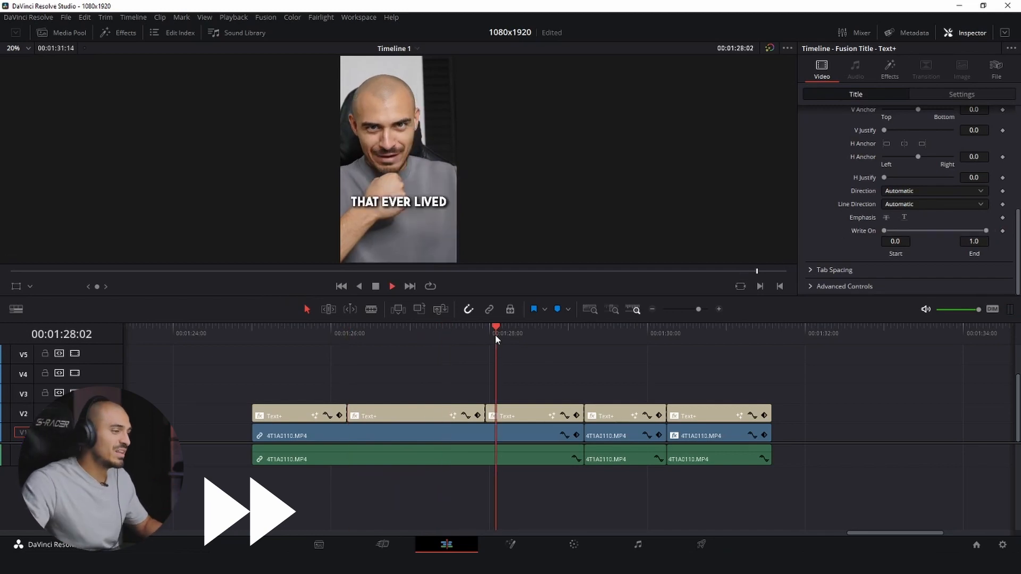
pyautogui.press('space')
pyautogui.press('space')
pyautogui.press('Left')
pyautogui.press('Left')
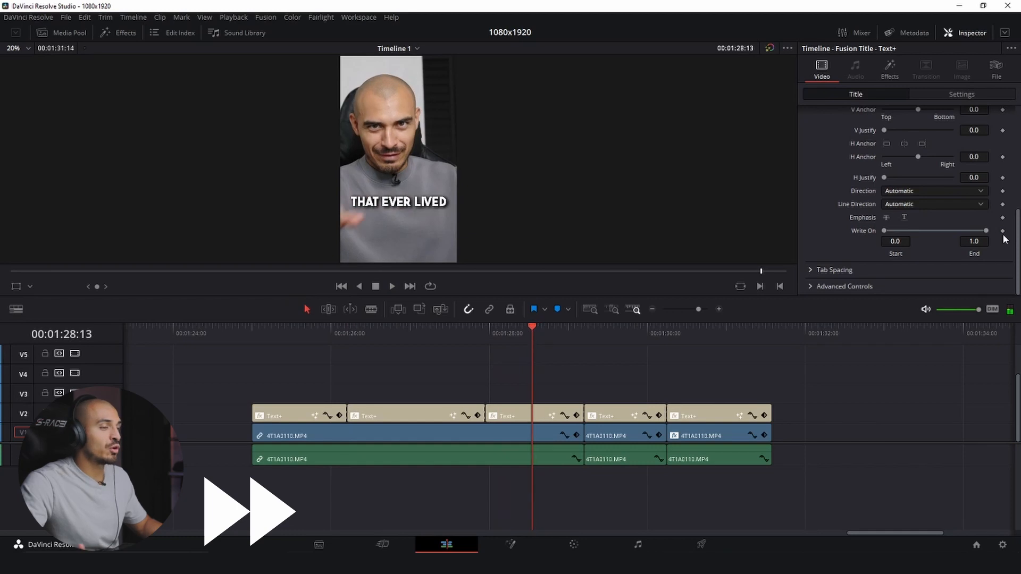
pyautogui.press('Up')
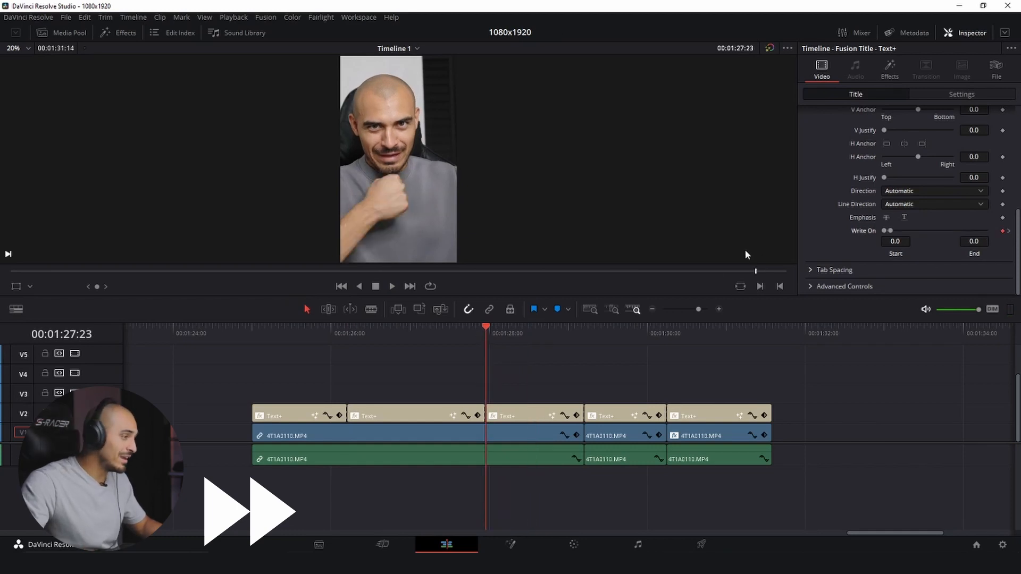
# - Keyframe the white "sipppp" title's Write On End to 1.0 at 01:29:16 and lower it on the first frame at 01:29:05
pyautogui.click(584, 333)
pyautogui.press('space')
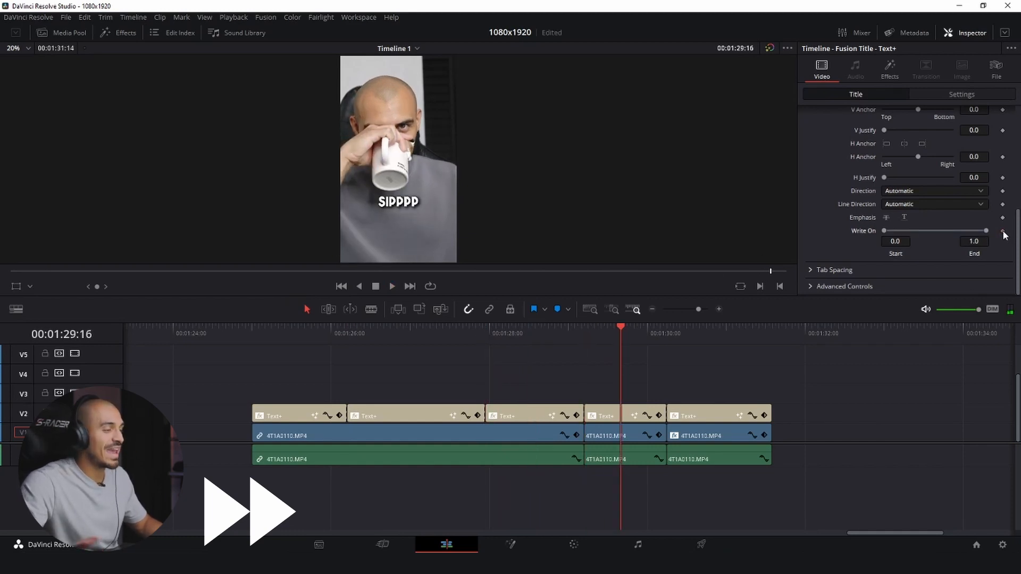
pyautogui.click(595, 338)
pyautogui.press('Up')
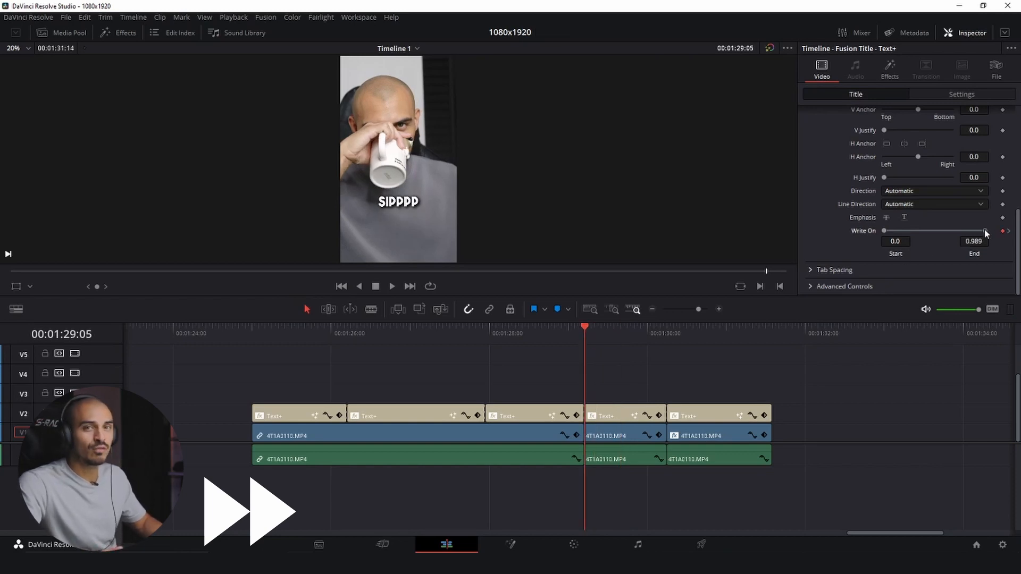
# - Keyframe the white "ahhhhhhh" title's Write On End from its first frame to 1.0 at 01:30:20, and play all captions from 01:25:00
pyautogui.press('space')
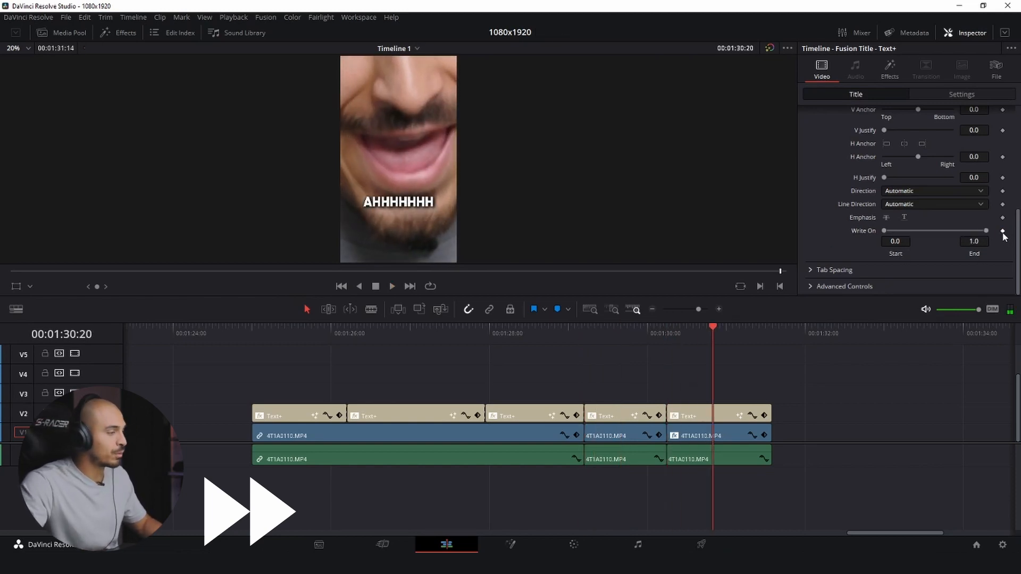
pyautogui.press('Up')
pyautogui.click(247, 329)
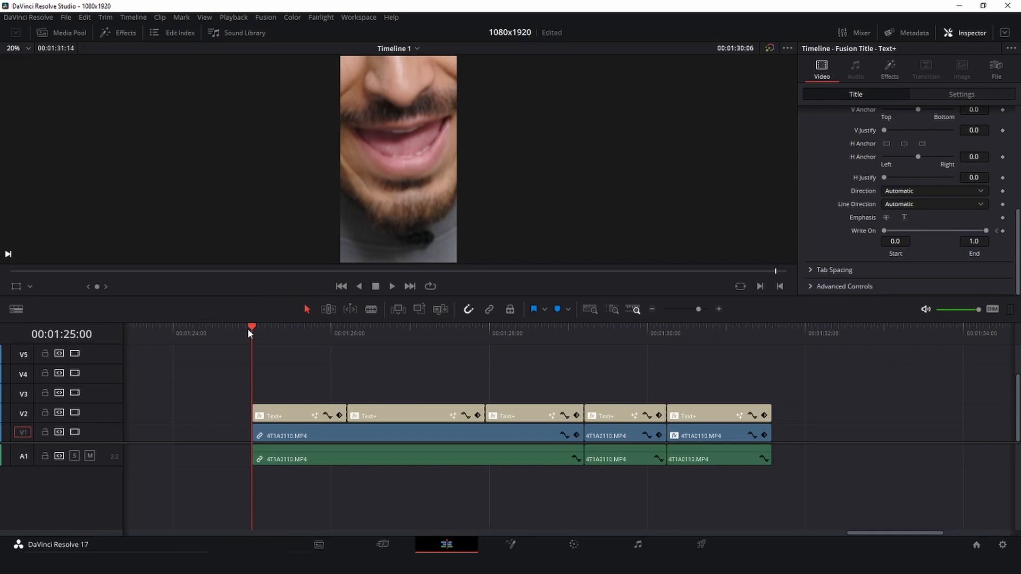
pyautogui.press('space')
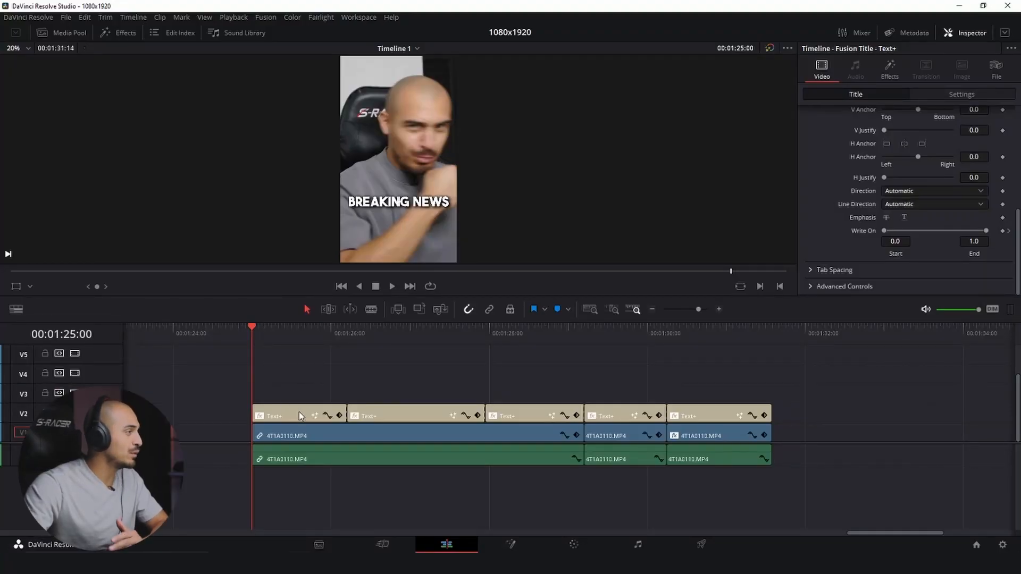
# - Stack title copies above V2: one of "breaking news", four of "you are the best editor" and two of "that ever lived"
pyautogui.moveTo(299, 412); pyautogui.dragTo(318, 387)
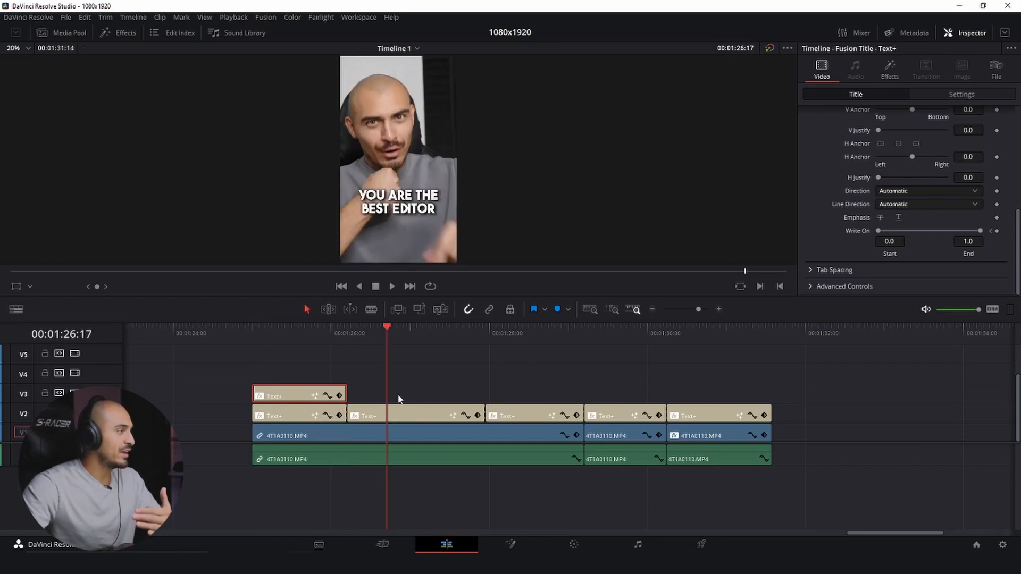
pyautogui.moveTo(398, 410); pyautogui.dragTo(409, 360)
pyautogui.click(542, 337)
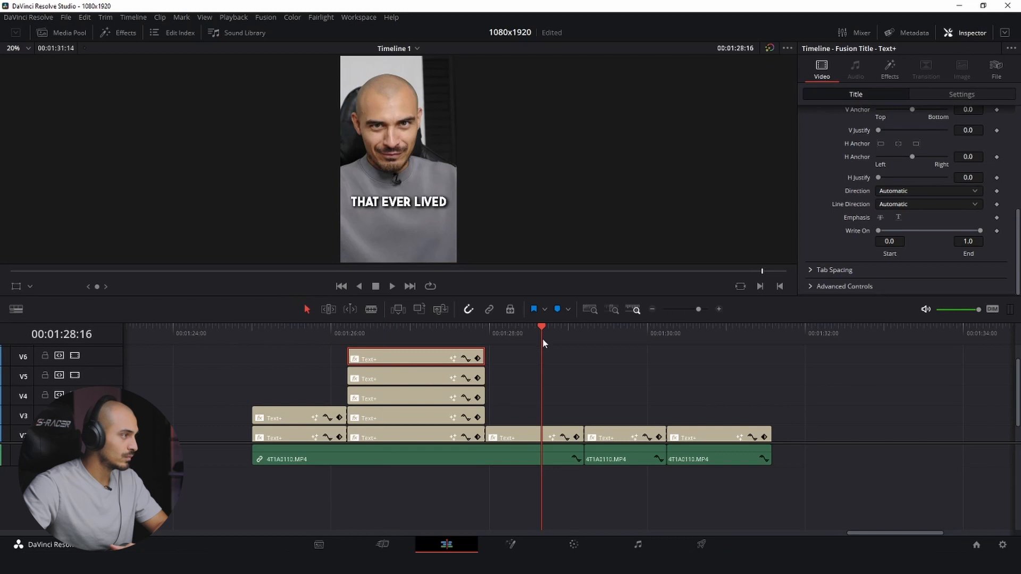
pyautogui.keyDown('alt'); pyautogui.moveTo(514, 438); pyautogui.dragTo(521, 400); pyautogui.keyUp('alt')
pyautogui.click(608, 336)
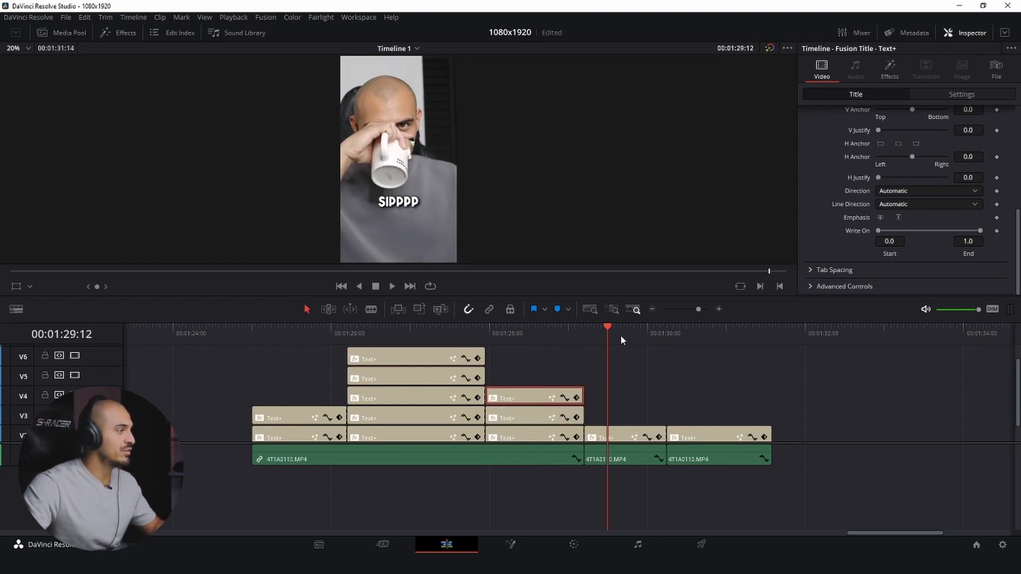
pyautogui.click(707, 339)
pyautogui.click(252, 337)
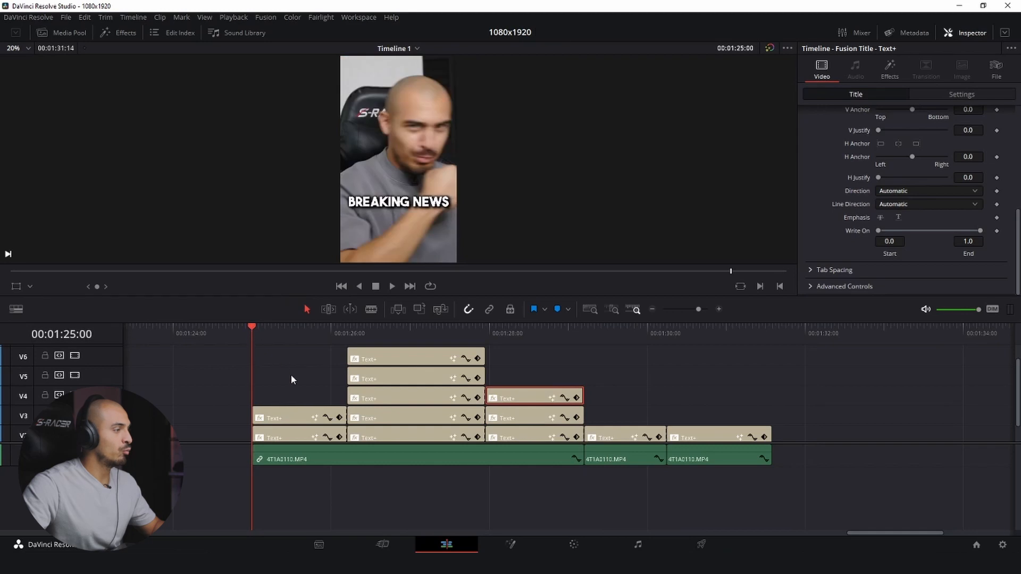
# - Split the V3 copy of "breaking news" at 01:25:15, where the second word is spoken, and delete its first part
pyautogui.scroll(-2, 291, 379)
pyautogui.press('space')
pyautogui.press('space')
pyautogui.click(257, 334)
pyautogui.press('space')
pyautogui.press('space')
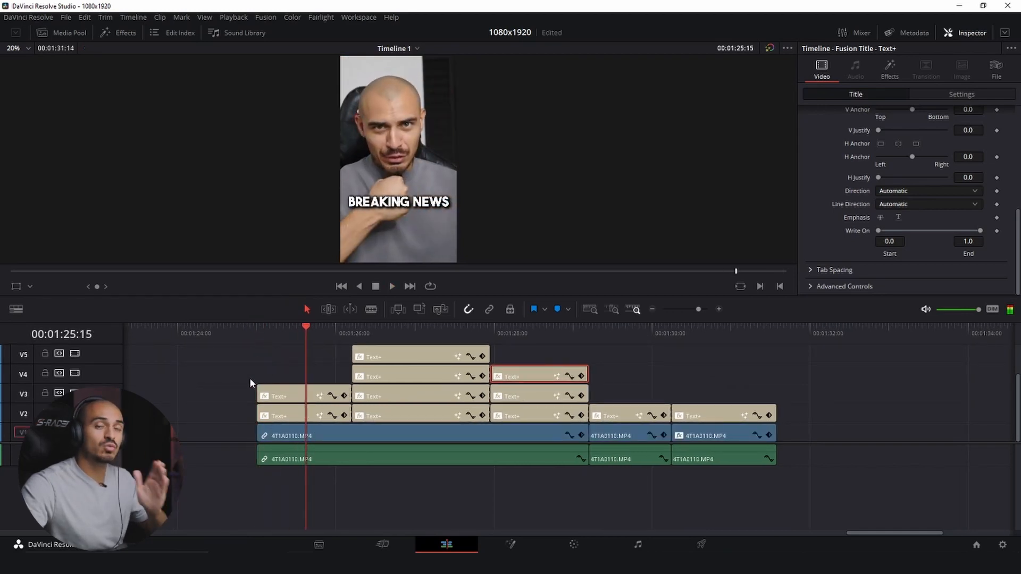
pyautogui.click(290, 393)
pyautogui.hotkey('ctrl', 'b')
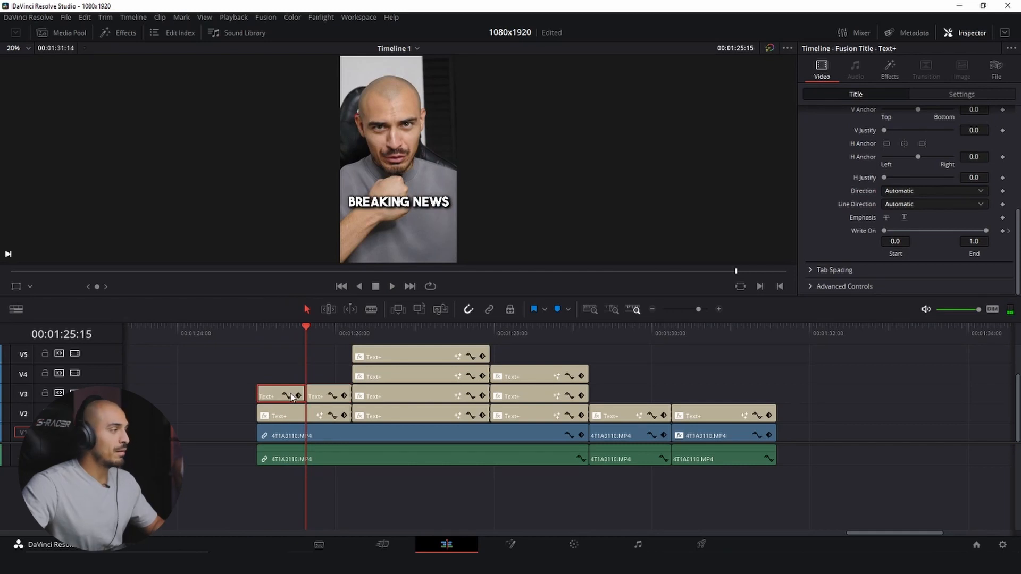
pyautogui.press('BackSpace')
# - Split the V3 copy of "you are the best editor" at 01:26:19, where the next word is spoken
pyautogui.click(354, 331)
pyautogui.press('space')
pyautogui.press('space')
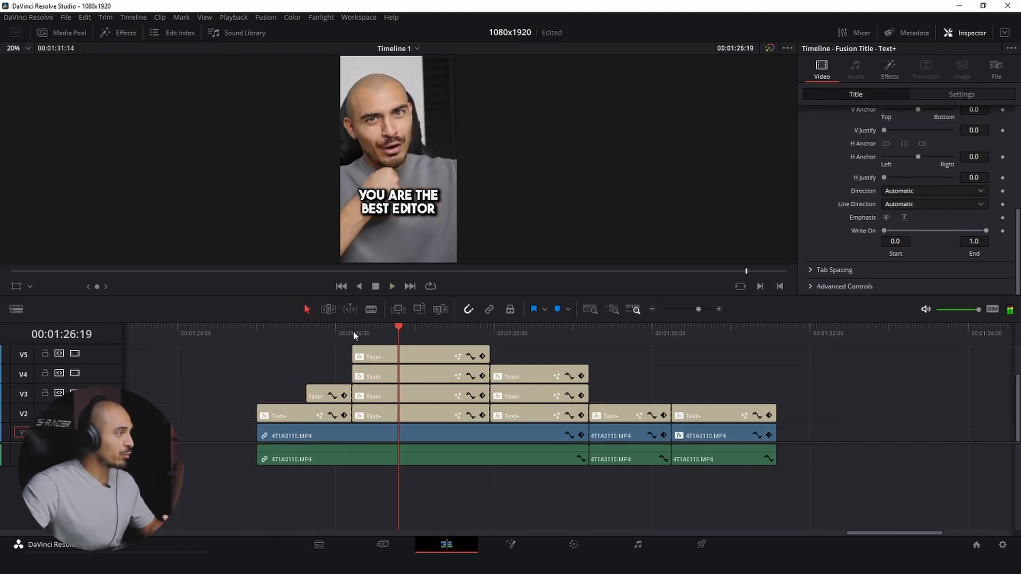
pyautogui.click(380, 397)
pyautogui.hotkey('ctrl', 'b')
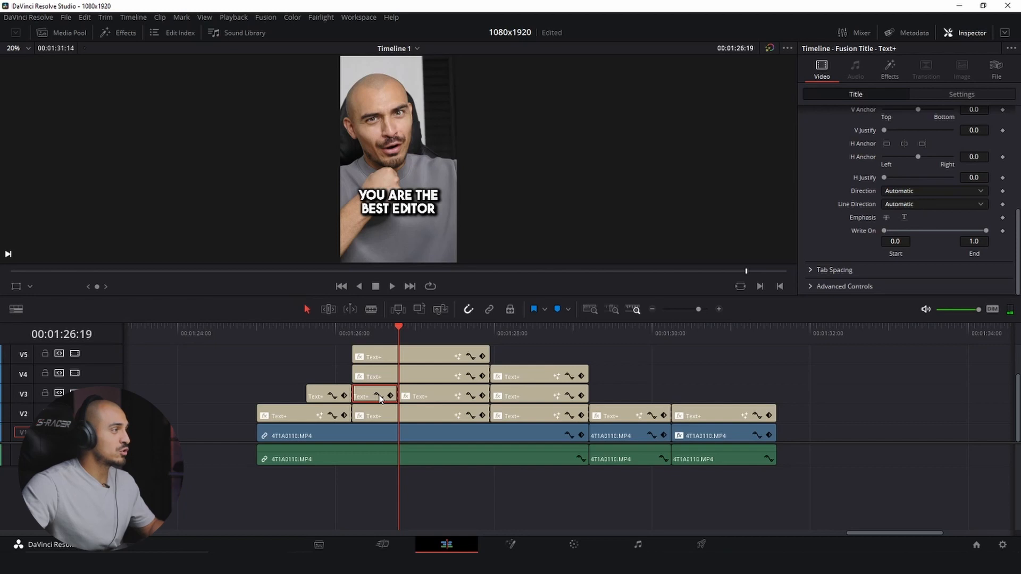
# - Play the phrase to find the following word and split the V4 copy of "you are the best editor" at 01:27:01
pyautogui.click(543, 348)
pyautogui.press('space')
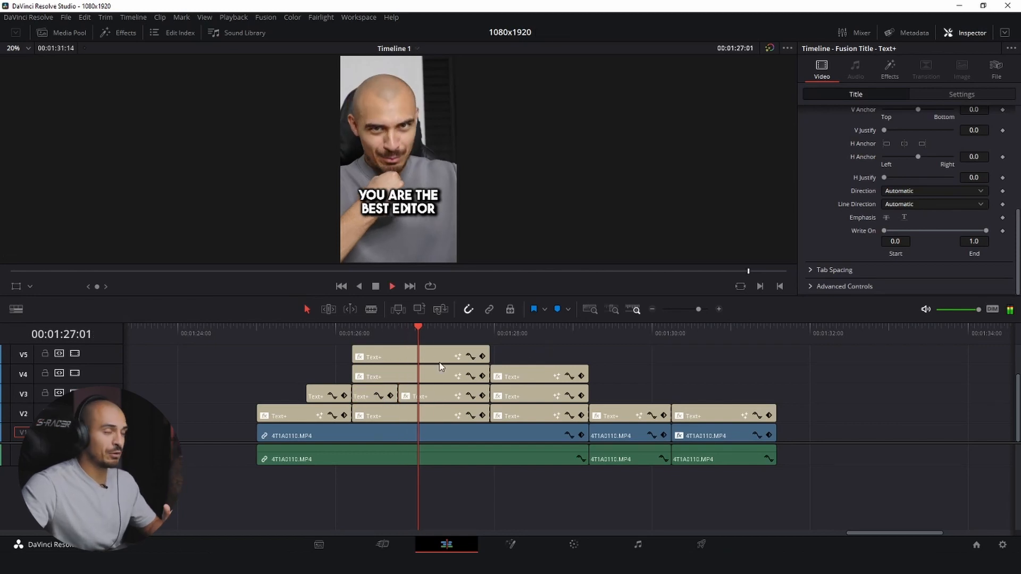
pyautogui.click(388, 334)
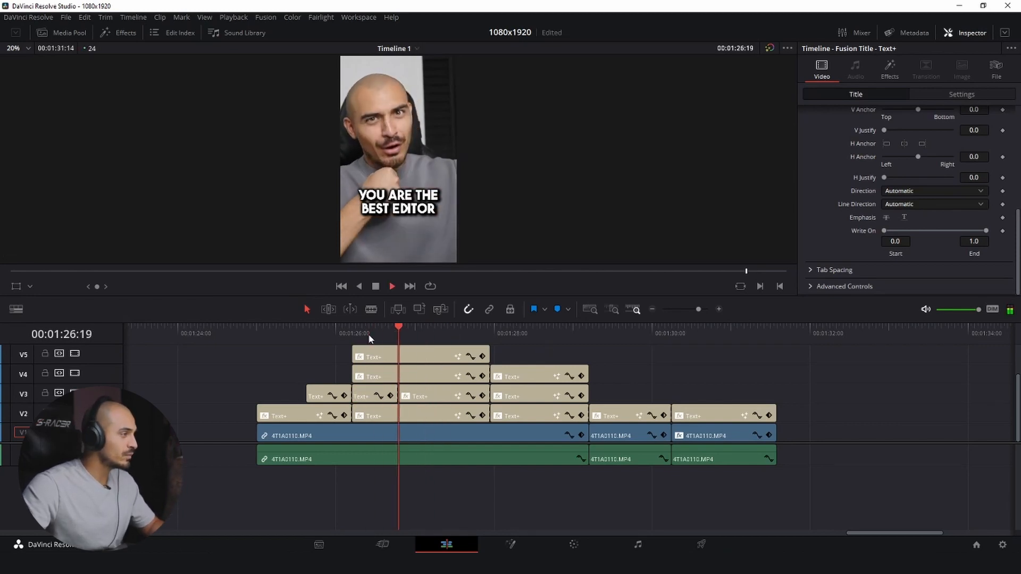
pyautogui.click(343, 339)
pyautogui.press('space')
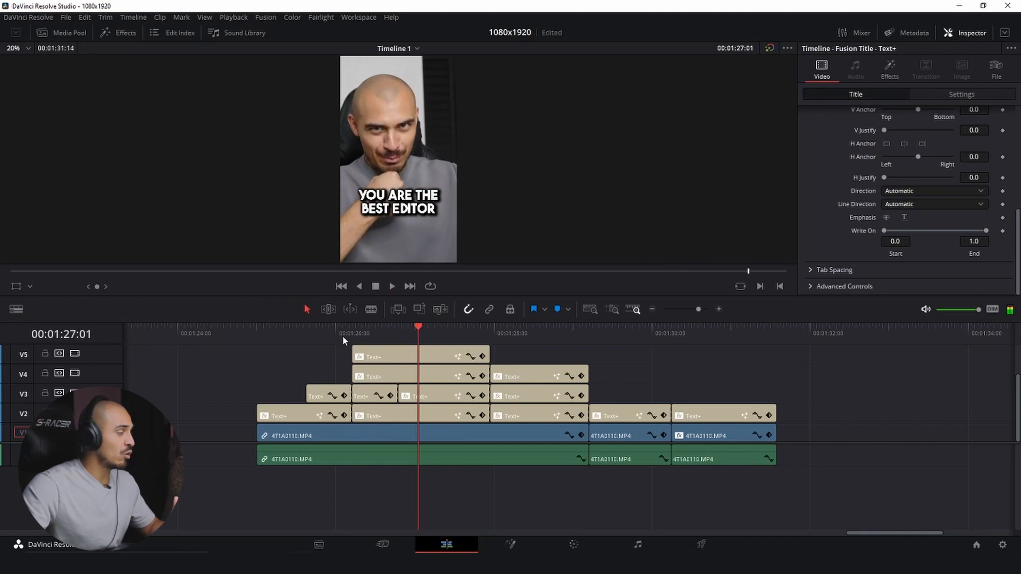
pyautogui.click(408, 375)
pyautogui.hotkey('ctrl', 'b')
# - Locate the next spoken word and split the V5 copy of "you are the best editor" at 01:27:04
pyautogui.press('space')
pyautogui.click(375, 333)
pyautogui.press('space')
pyautogui.click(401, 349)
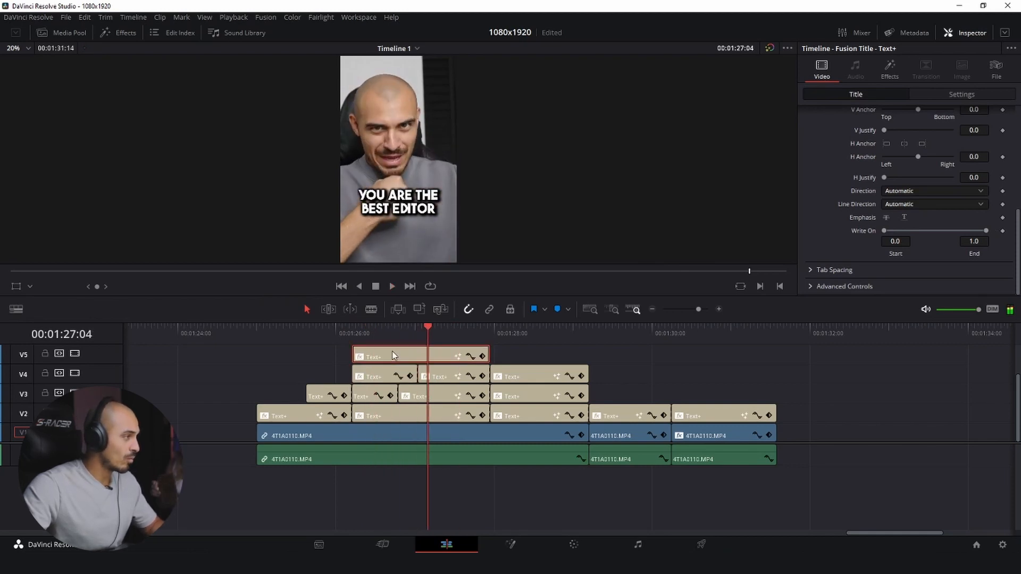
pyautogui.hotkey('ctrl', 'b')
# - Split the V6 copy of "you are the best editor" where the last word is spoken
pyautogui.press('space')
pyautogui.click(428, 333)
pyautogui.scroll(2, 452, 370)
pyautogui.click(451, 332)
pyautogui.click(435, 364)
pyautogui.hotkey('ctrl', 'b')
# - Delete the leading pieces of the split "you are the best editor" copies, and split and trim the "that ever lived" copies the same way
pyautogui.press('space')
pyautogui.moveTo(339, 362); pyautogui.dragTo(376, 401)
pyautogui.press('Delete')
pyautogui.scroll(-1, 382, 398)
pyautogui.click(370, 399)
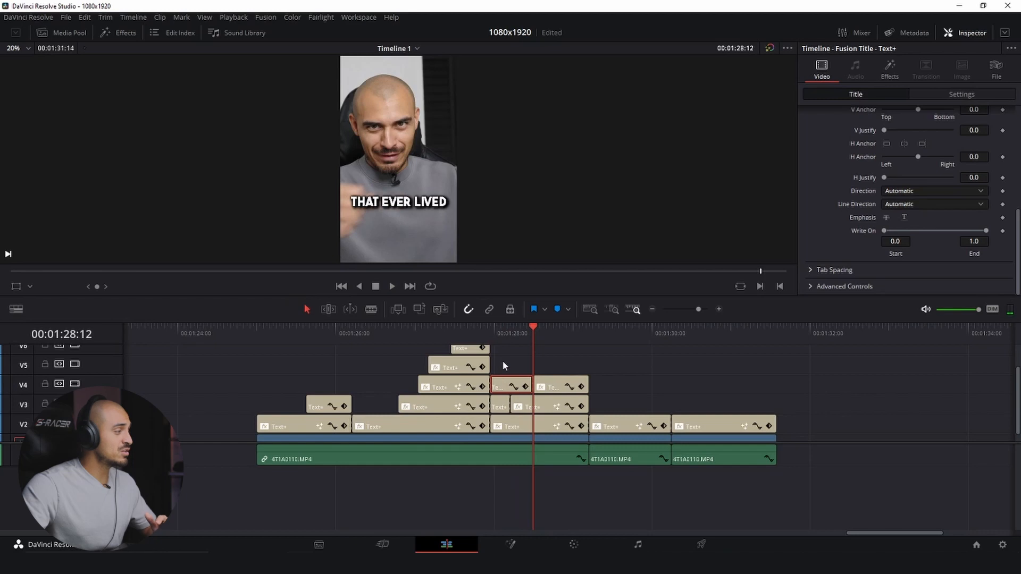
pyautogui.press('Delete')
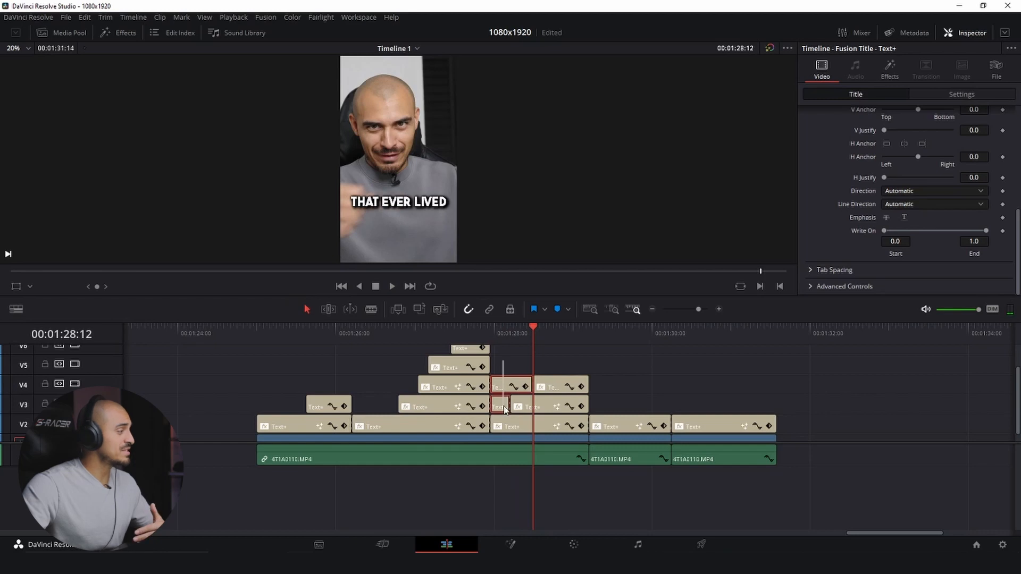
pyautogui.click(500, 406)
pyautogui.press('Delete')
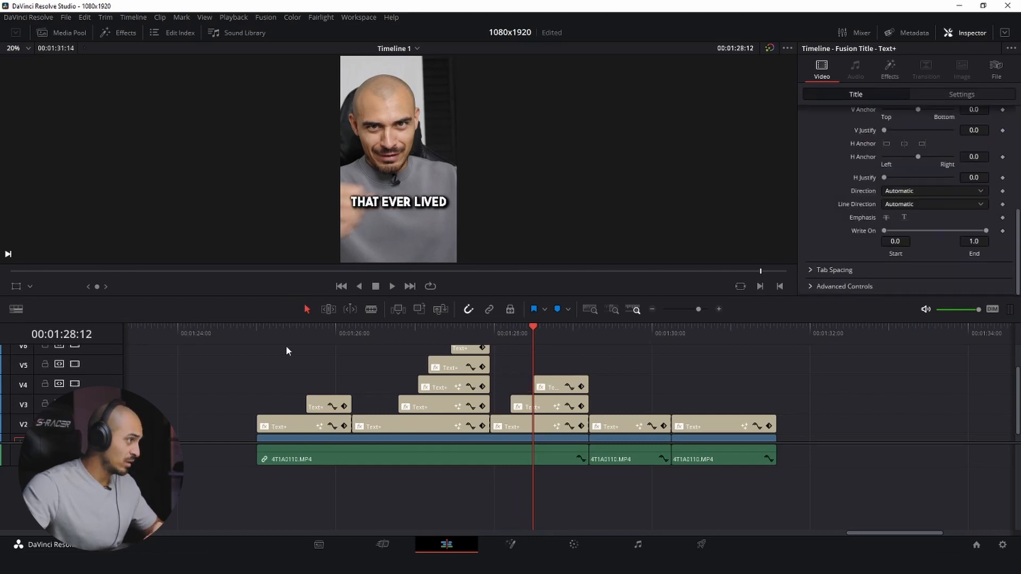
# - Set Write On End to 0.6 on the V2 "breaking news" title and 0.094 on the V2 "you are the best editor" title
pyautogui.click(283, 330)
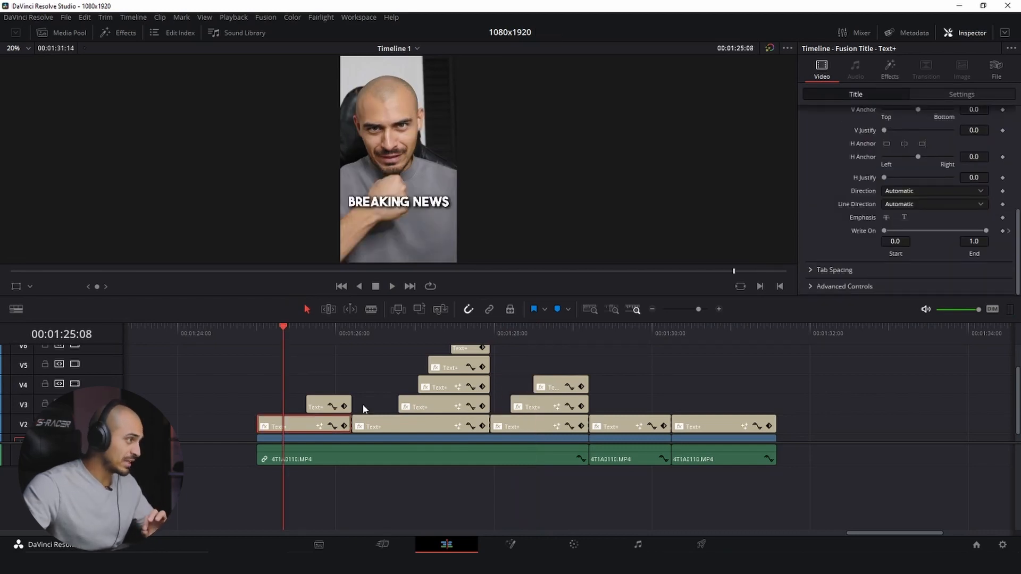
pyautogui.moveTo(984, 231); pyautogui.dragTo(946, 239)
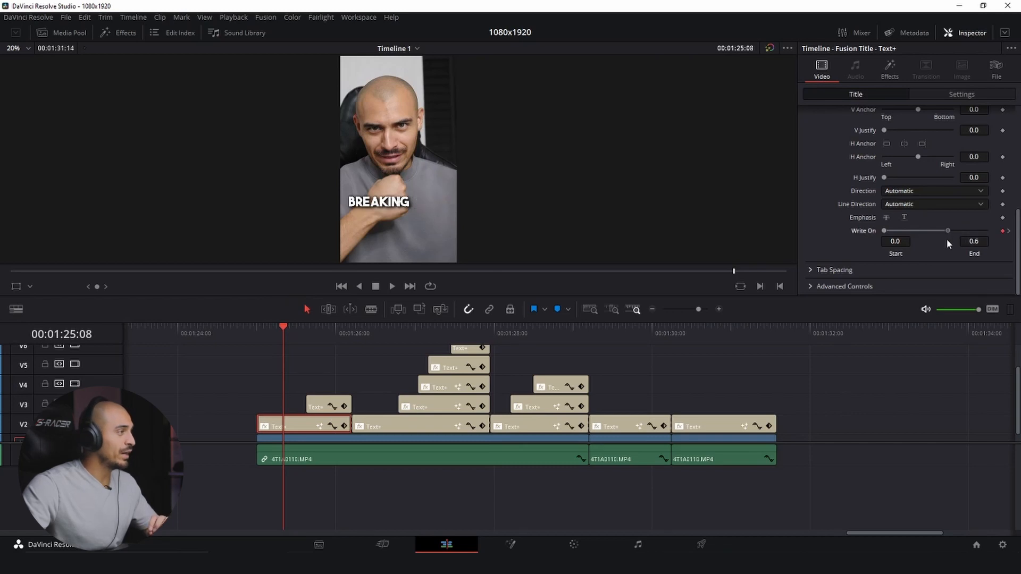
pyautogui.click(371, 330)
pyautogui.click(382, 424)
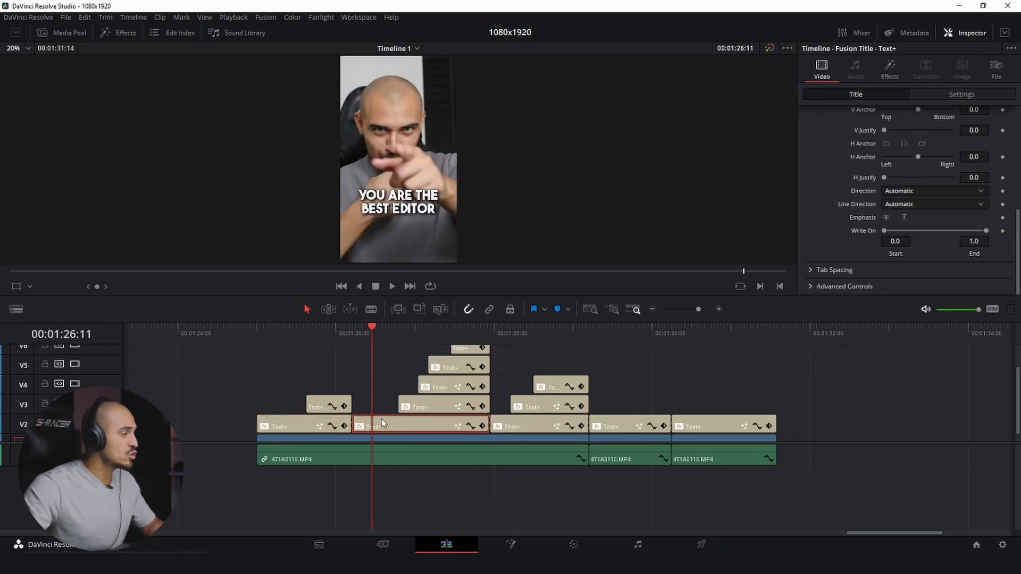
pyautogui.moveTo(987, 236); pyautogui.dragTo(902, 269)
# - Adjust Write On End on the upper "you are the best editor" layers to reveal one more word each, using 0.728 for "you are the best"
pyautogui.click(398, 333)
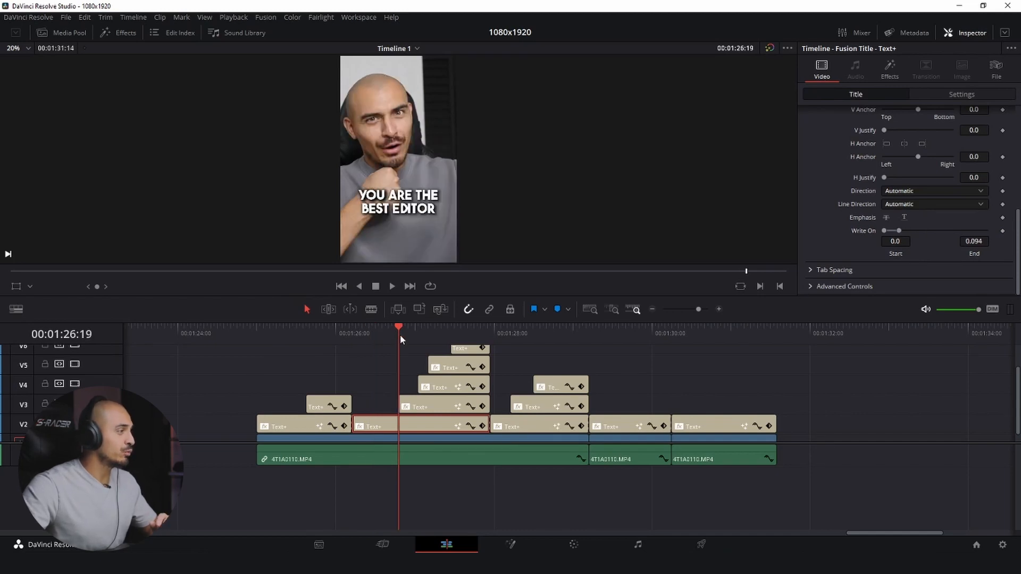
pyautogui.moveTo(921, 241); pyautogui.dragTo(962, 242)
pyautogui.click(420, 333)
pyautogui.click(427, 329)
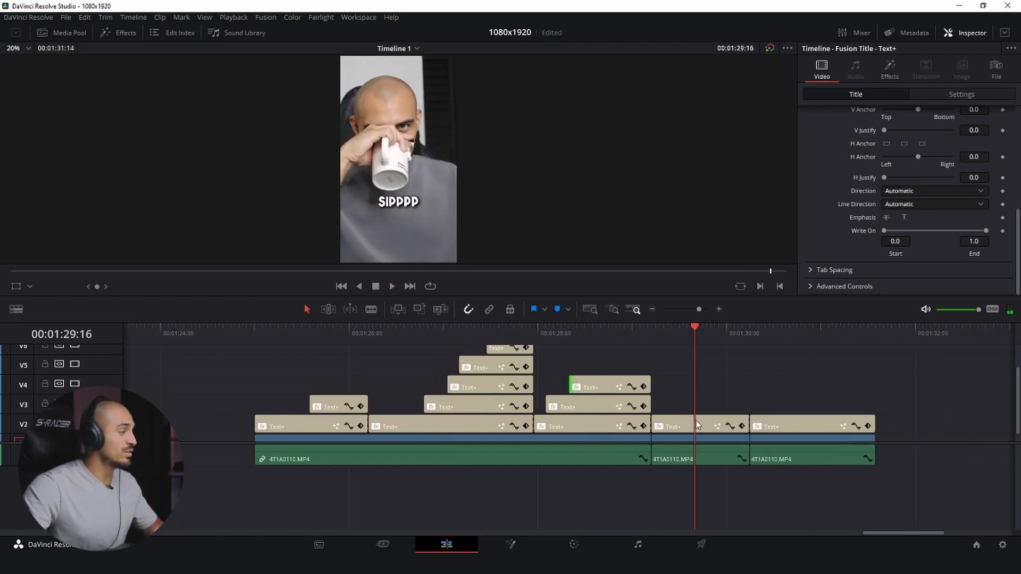
# - Split the "ahhhhhhh" title, delete the cut piece, and play the word-by-word captions from the start
pyautogui.hotkey('ctrl', 'b')
pyautogui.click(716, 426)
pyautogui.press('BackSpace')
pyautogui.click(245, 336)
pyautogui.press('space')
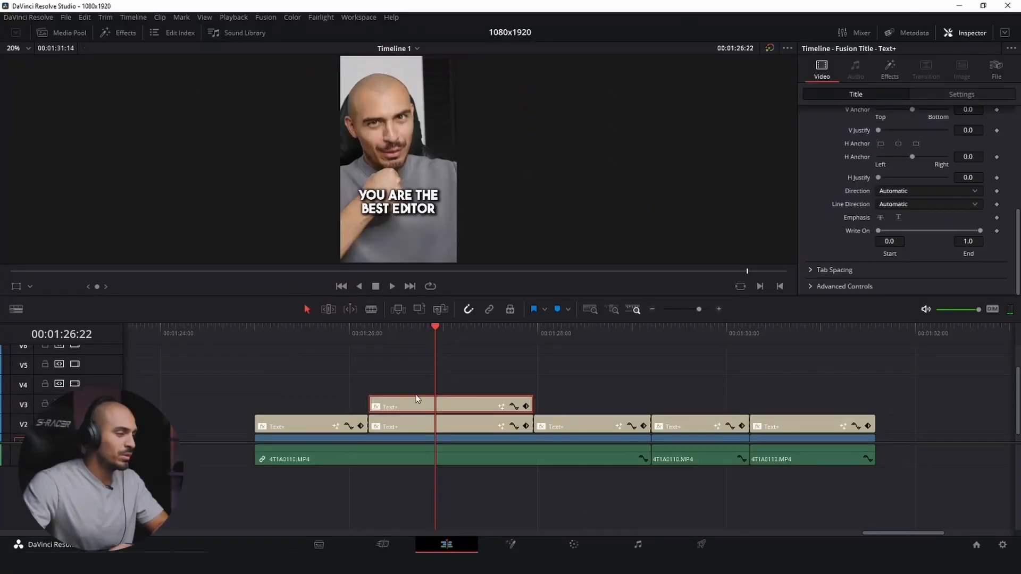
# - Remove both Drop Shadow effects from the V3 copy of "you are the best editor" and play it from its start
pyautogui.click(888, 72)
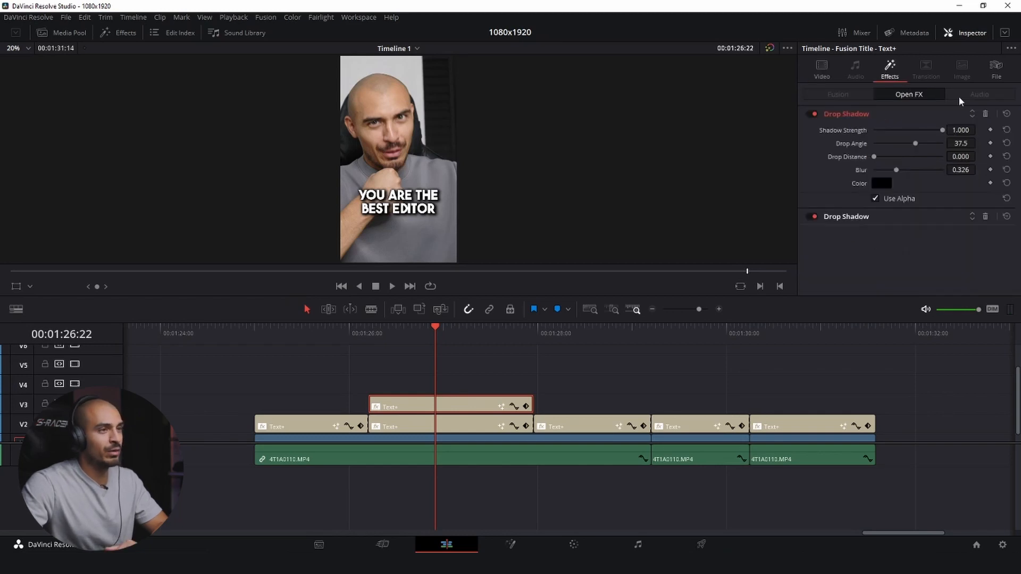
pyautogui.click(985, 114)
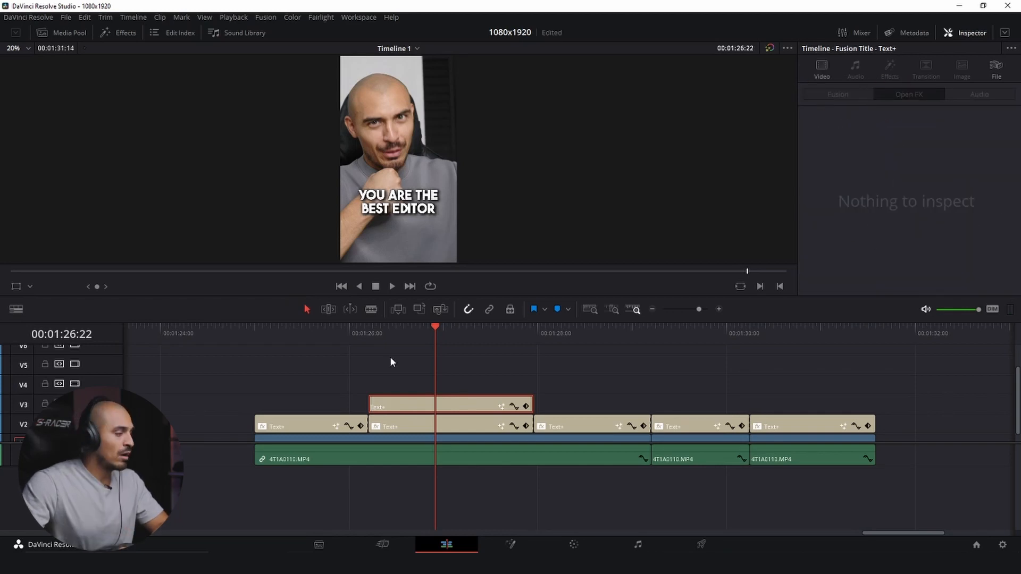
pyautogui.click(369, 333)
pyautogui.press('space')
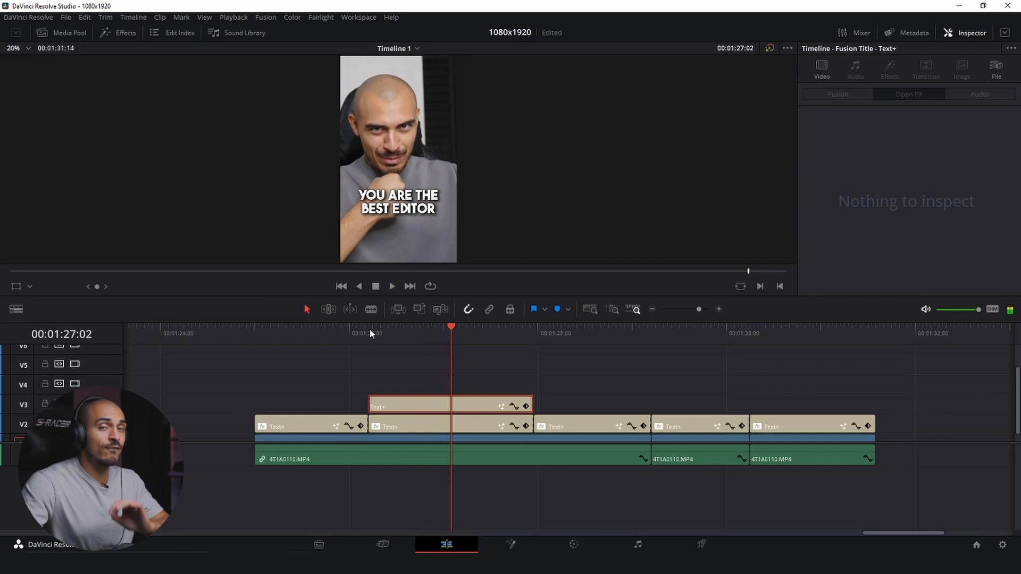
# - Enable animation on the text content of the V3 "you are the best editor" title at 01:27:02
pyautogui.click(464, 404)
pyautogui.scroll(5, 832, 176)
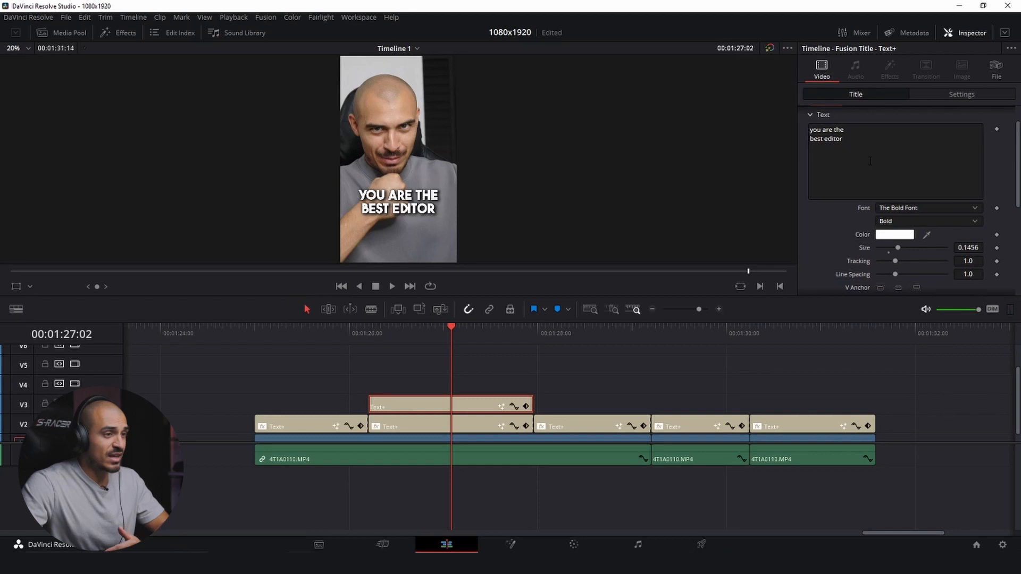
pyautogui.rightClick(891, 152)
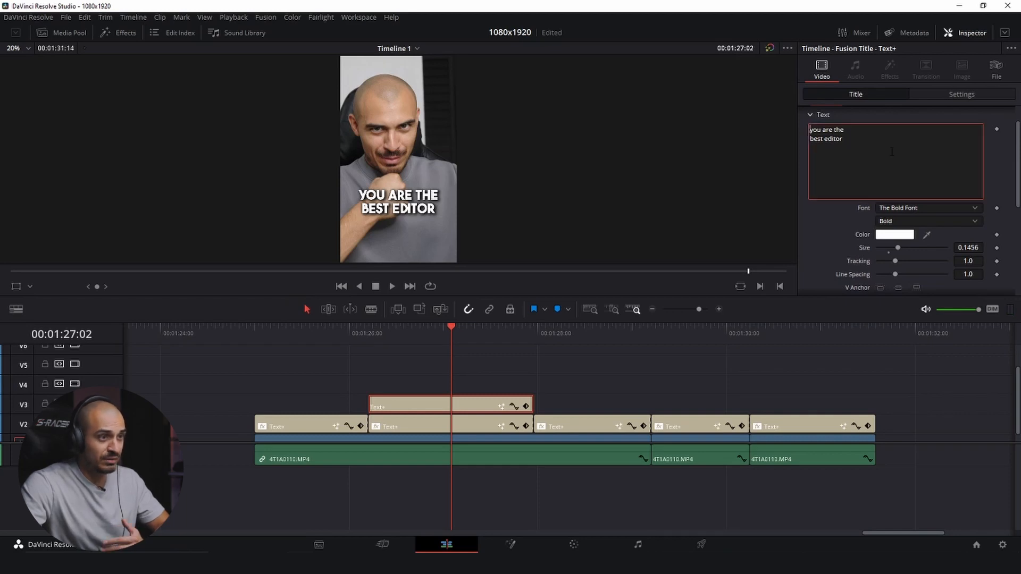
pyautogui.click(932, 197)
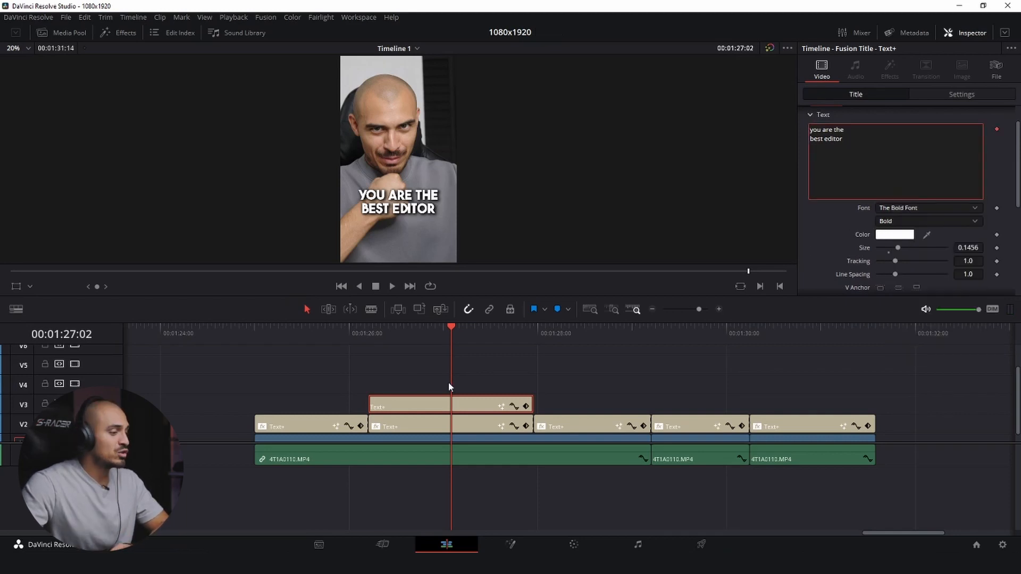
# - Split the V3 "you are the best editor" title at 01:27:02 and color the words "you are the" green (#01f901) in the first piece
pyautogui.click(435, 399)
pyautogui.hotkey('ctrl', 'b')
pyautogui.click(401, 326)
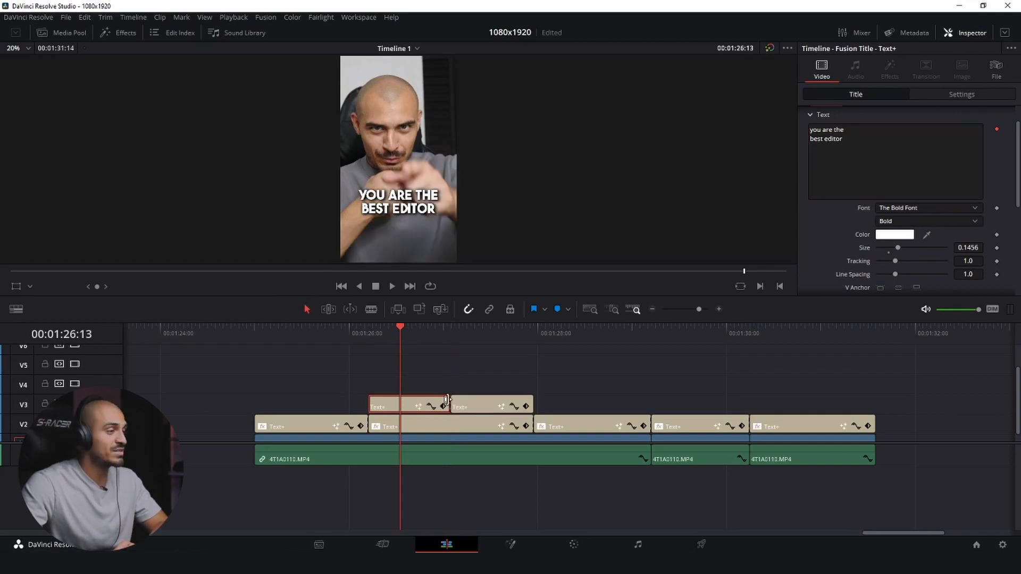
pyautogui.click(511, 544)
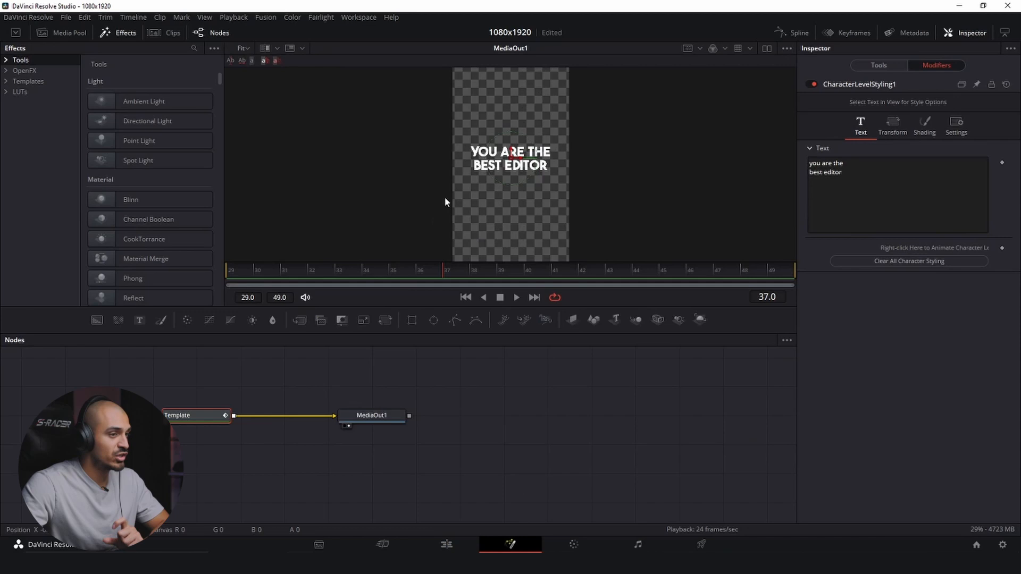
pyautogui.moveTo(477, 134); pyautogui.dragTo(572, 149)
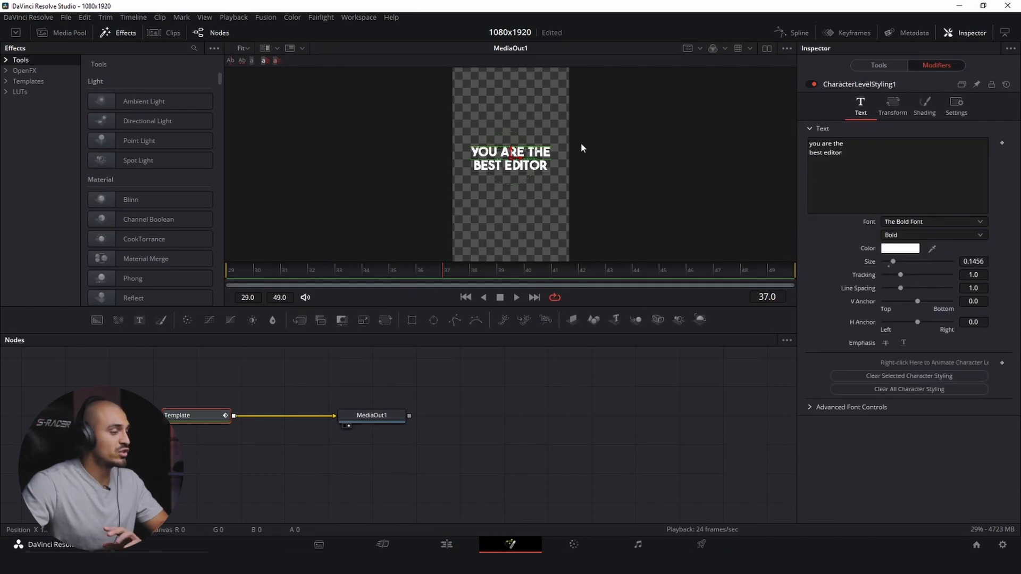
pyautogui.click(929, 66)
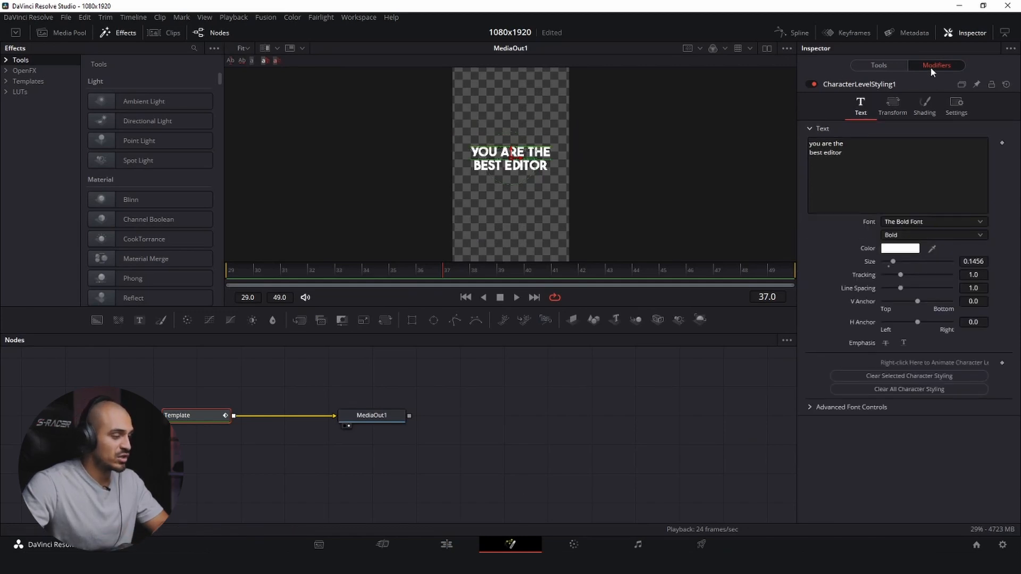
pyautogui.click(900, 249)
pyautogui.click(486, 330)
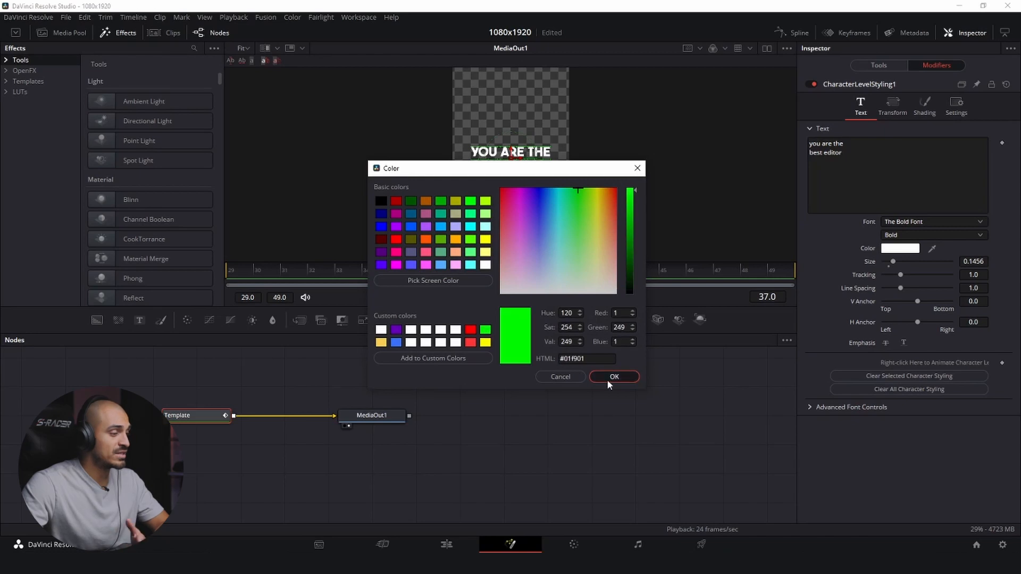
pyautogui.click(607, 378)
pyautogui.click(446, 545)
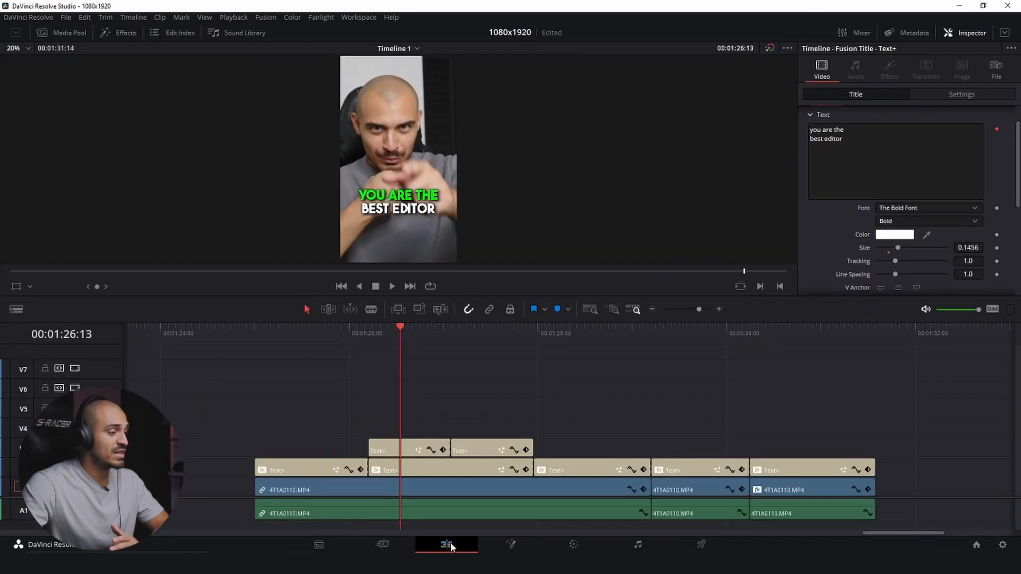
# - Color the words "best editor" green (#01f901) in the second V3 piece and play back the highlighted captions
pyautogui.click(474, 329)
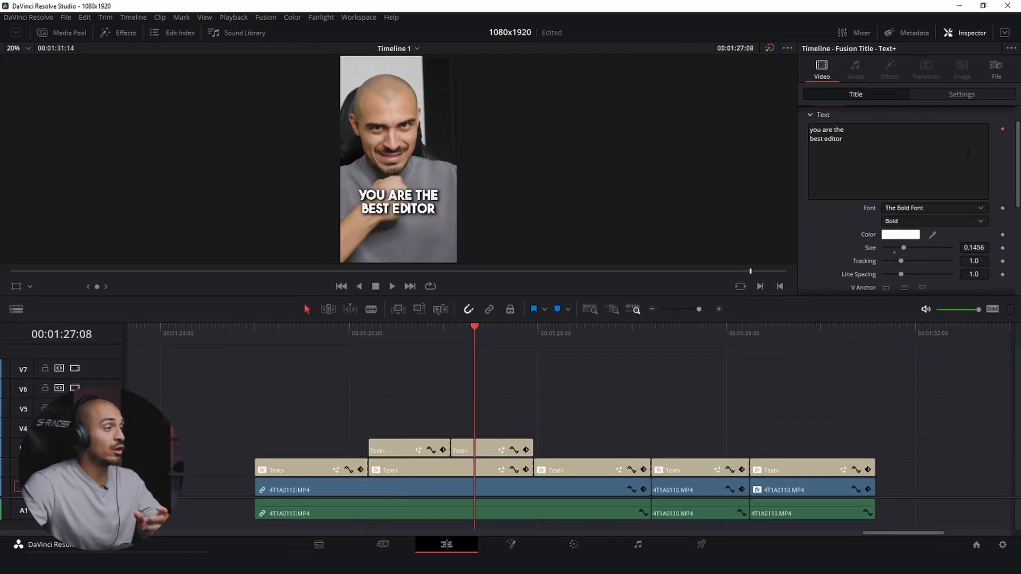
pyautogui.scroll(2, 973, 184)
pyautogui.click(992, 114)
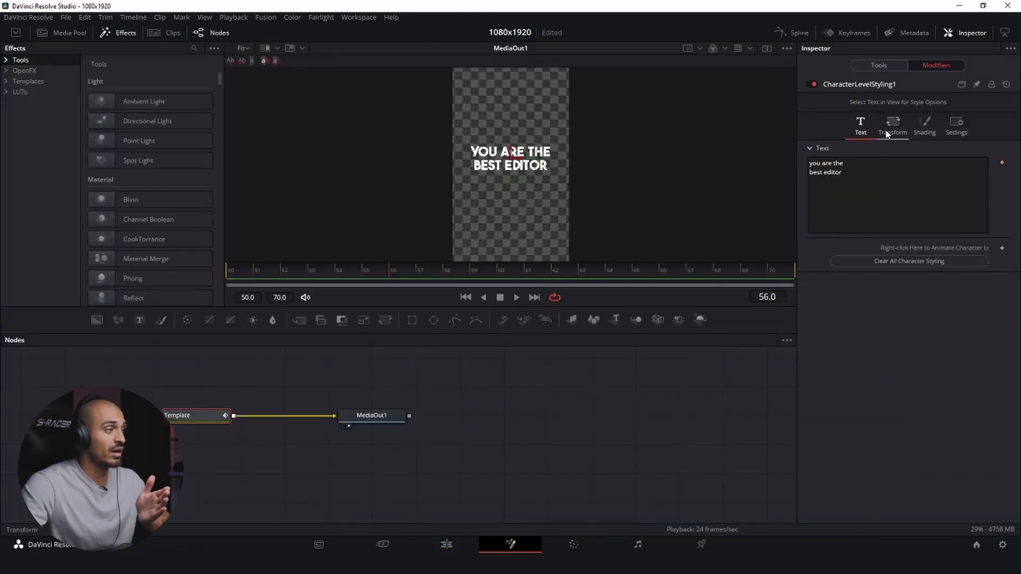
pyautogui.moveTo(419, 201); pyautogui.dragTo(596, 164)
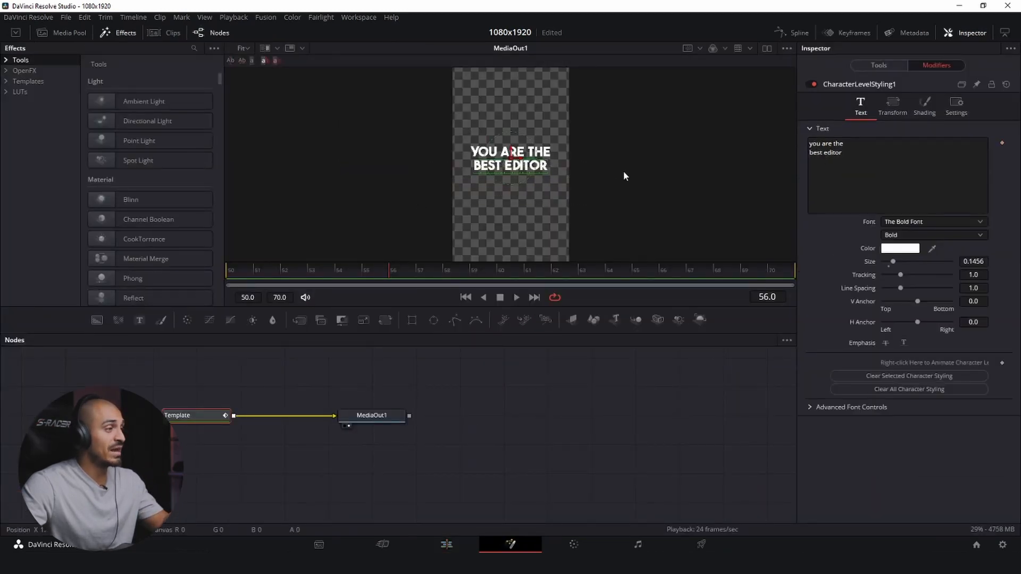
pyautogui.click(911, 248)
pyautogui.click(485, 330)
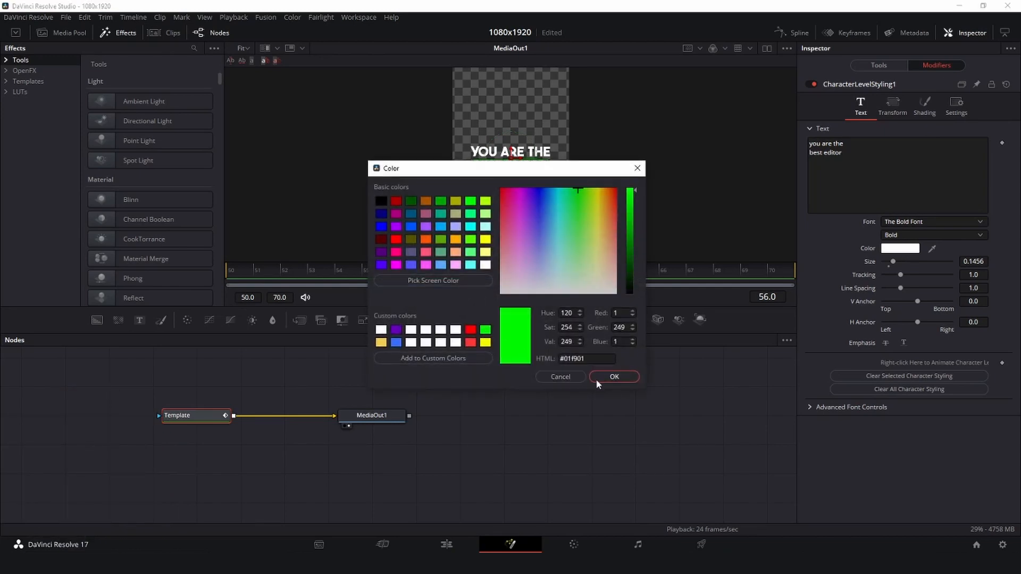
pyautogui.click(612, 377)
pyautogui.click(447, 544)
pyautogui.press('space')
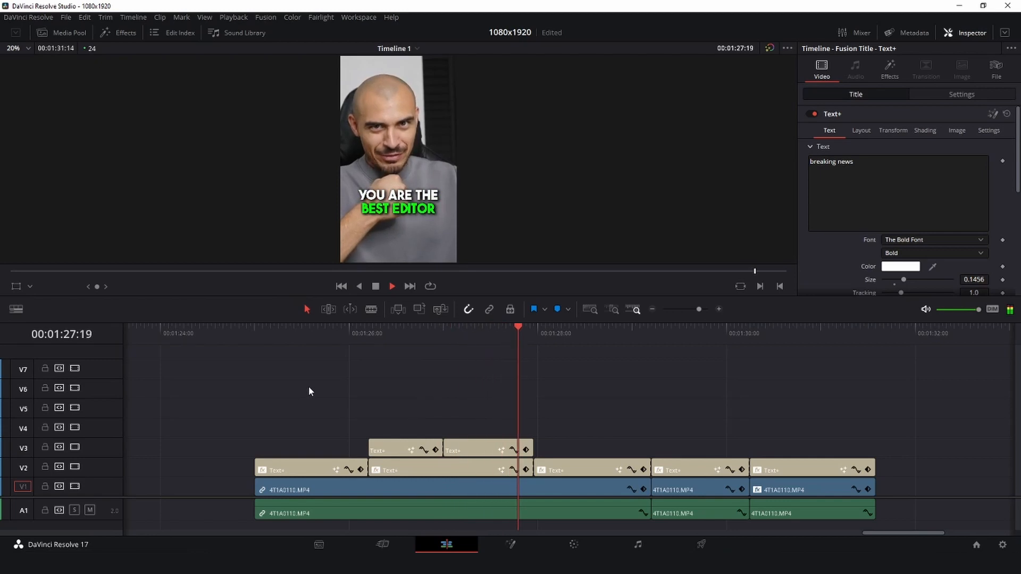
pyautogui.press('space')
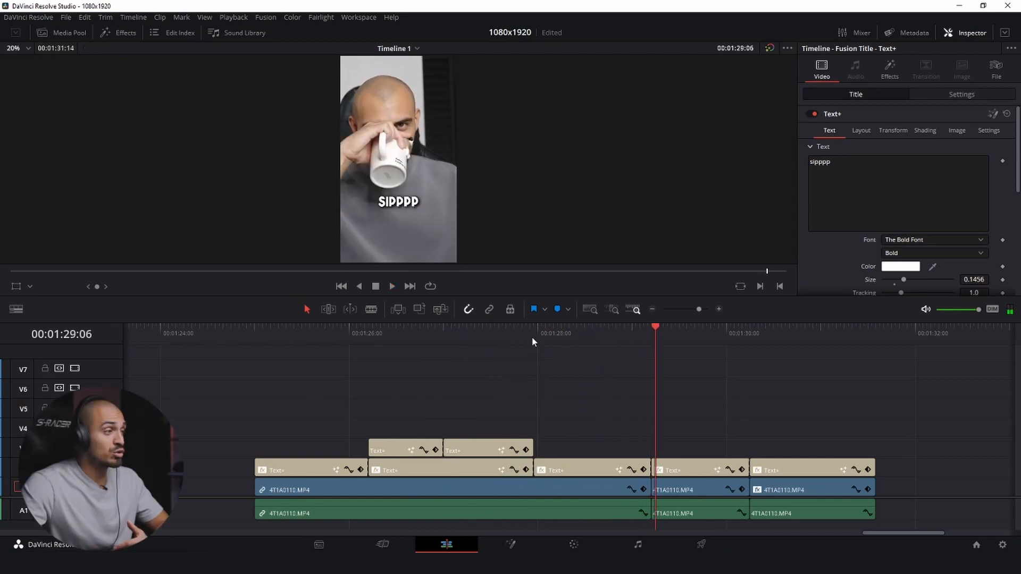
# - Duplicate the "that ever lived" title onto V3 directly above the original and color the copy's text with the saved custom green
pyautogui.click(534, 335)
pyautogui.moveTo(584, 468); pyautogui.dragTo(586, 450)
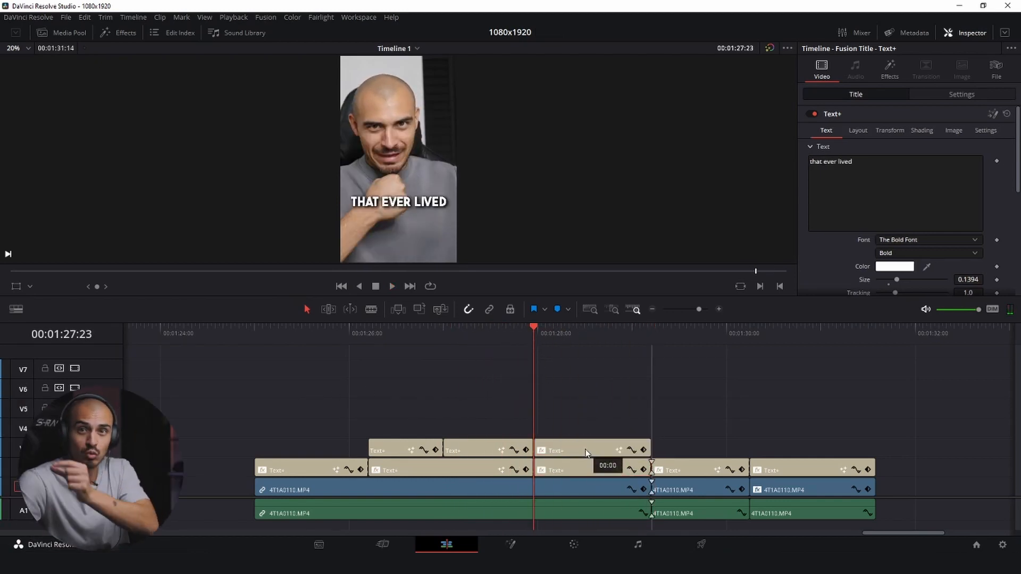
pyautogui.hscroll(5, 591, 403)
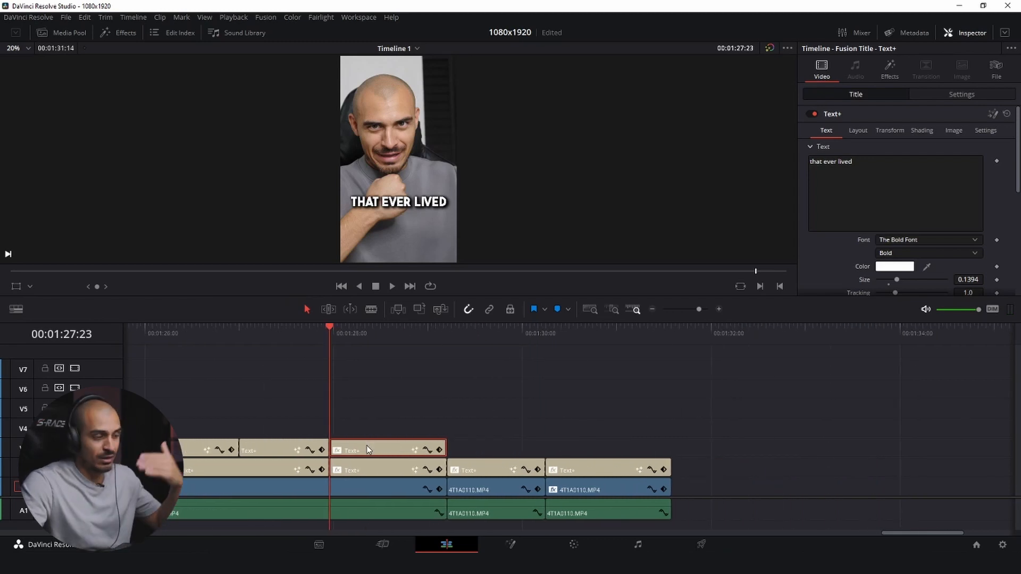
pyautogui.click(892, 267)
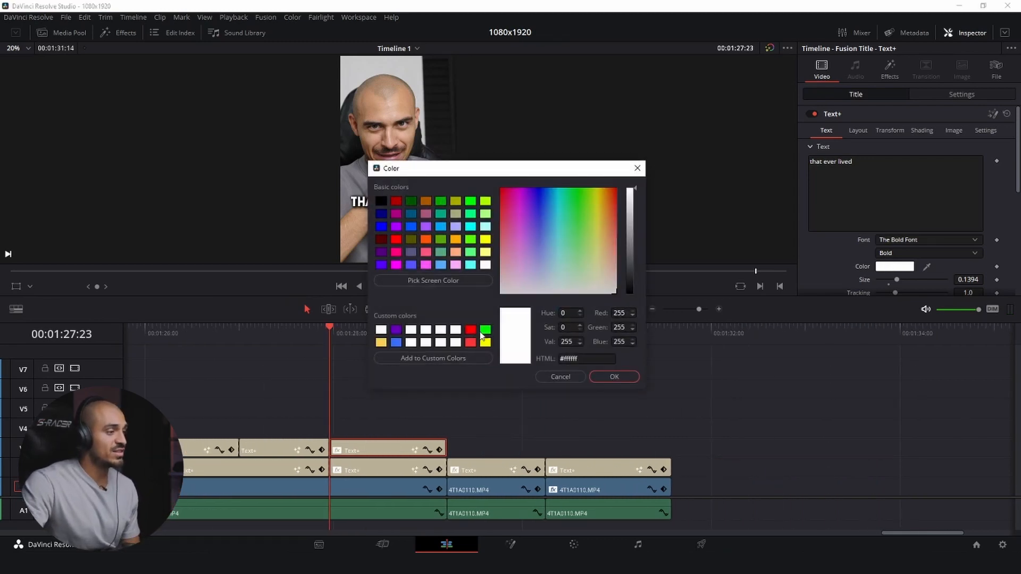
pyautogui.click(486, 329)
pyautogui.click(614, 377)
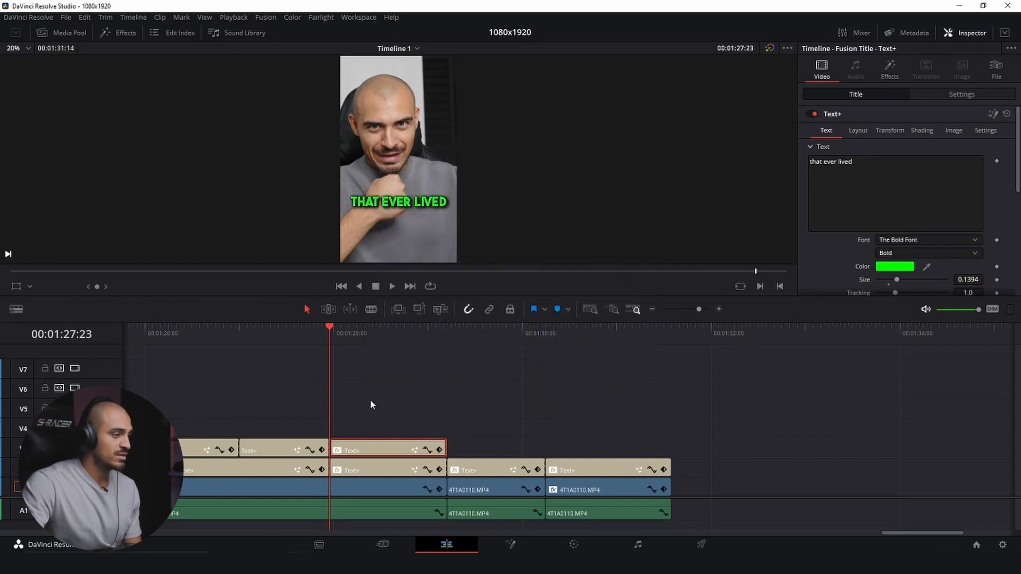
# - Play the V3 copy of "that ever lived" to find where the second word begins, and split it at 01:28:06
pyautogui.hscroll(-4, 372, 399)
pyautogui.click(460, 327)
pyautogui.press('space')
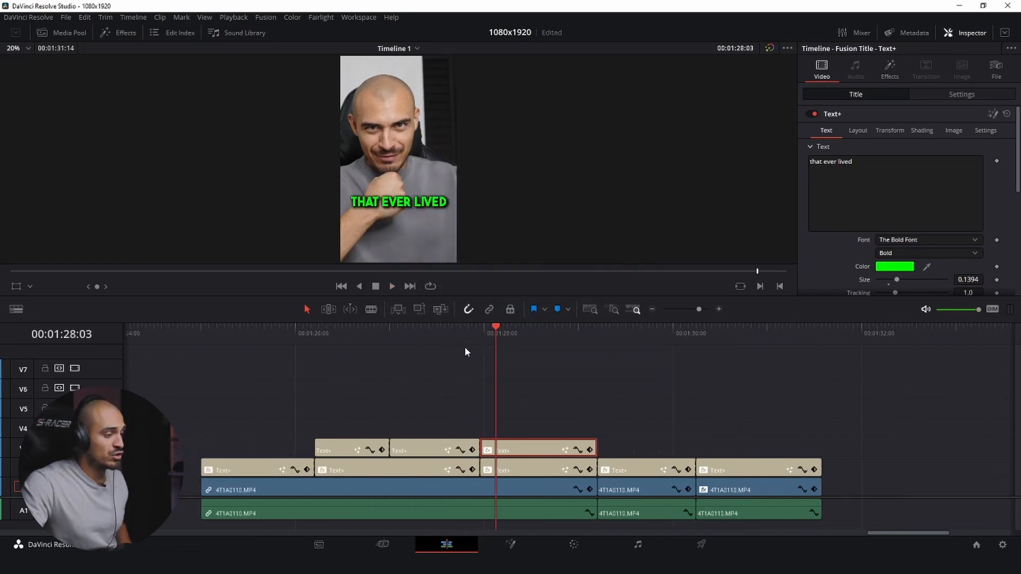
pyautogui.click(480, 343)
pyautogui.press('space')
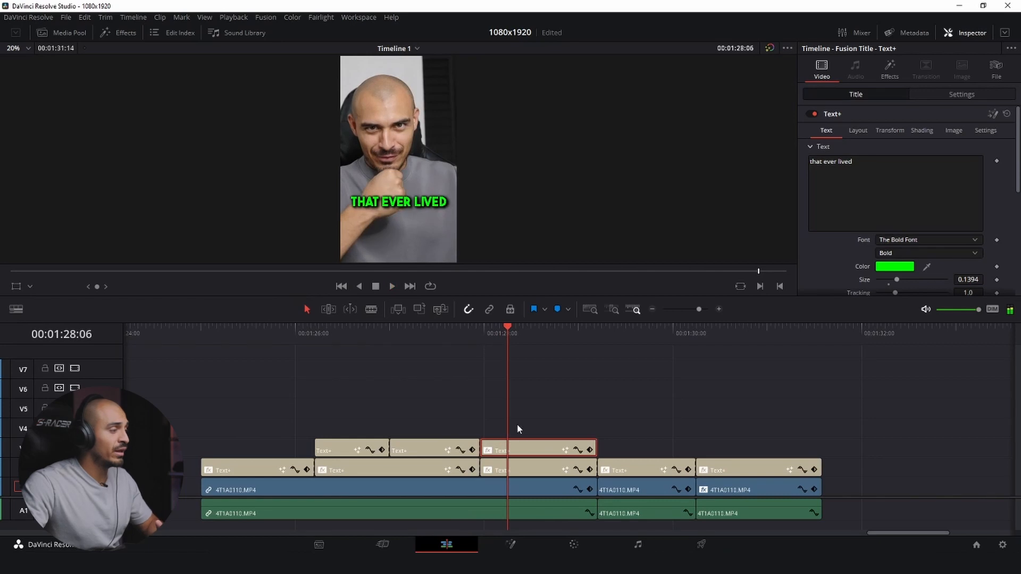
pyautogui.hotkey('ctrl', 'b')
# - Replay "that ever lived" to find where the last word begins, and split the green V3 title again at 01:28:10
pyautogui.press('space')
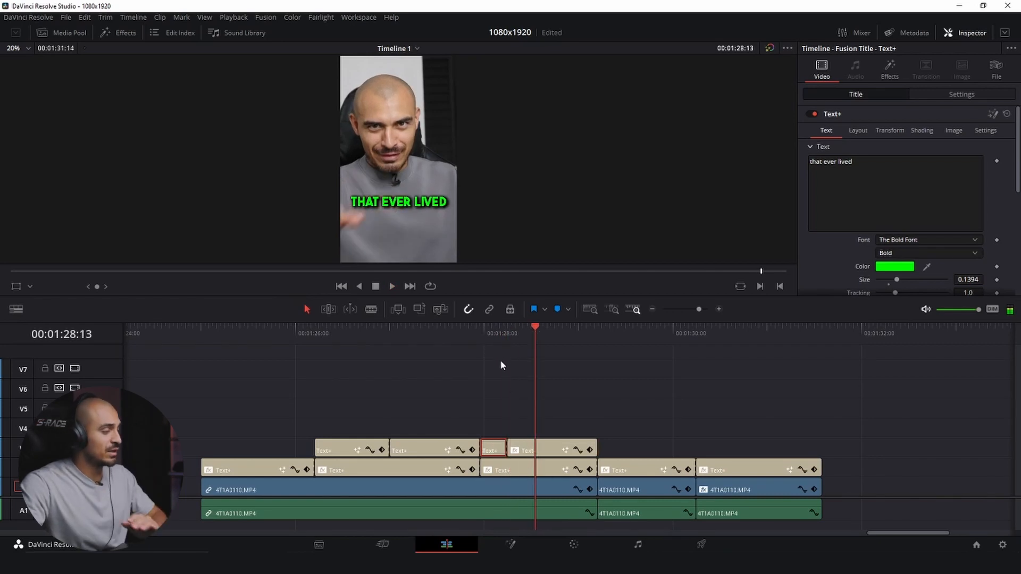
pyautogui.press('space')
pyautogui.click(483, 338)
pyautogui.click(482, 338)
pyautogui.press('space')
pyautogui.click(483, 338)
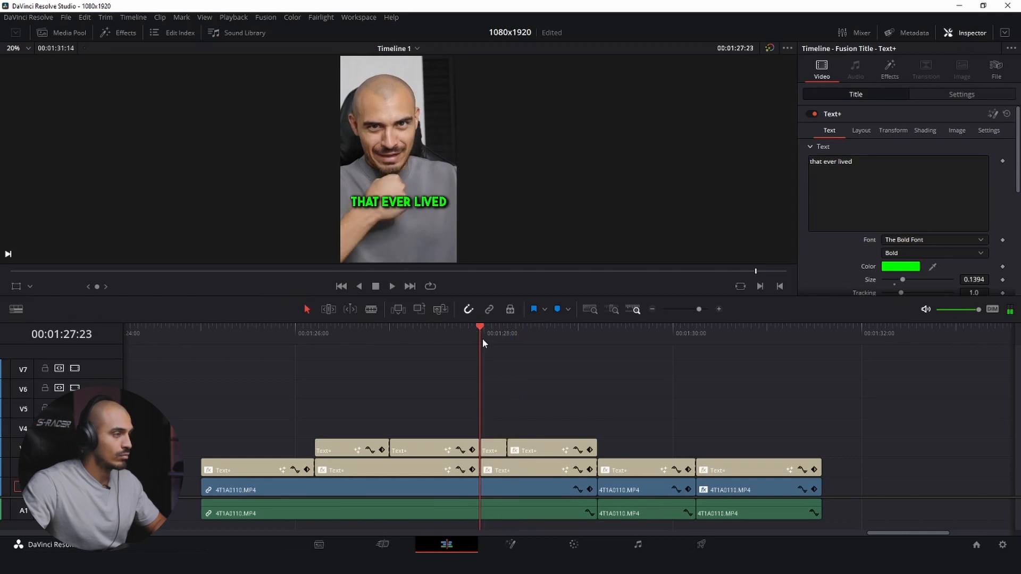
pyautogui.click(483, 338)
pyautogui.press('space')
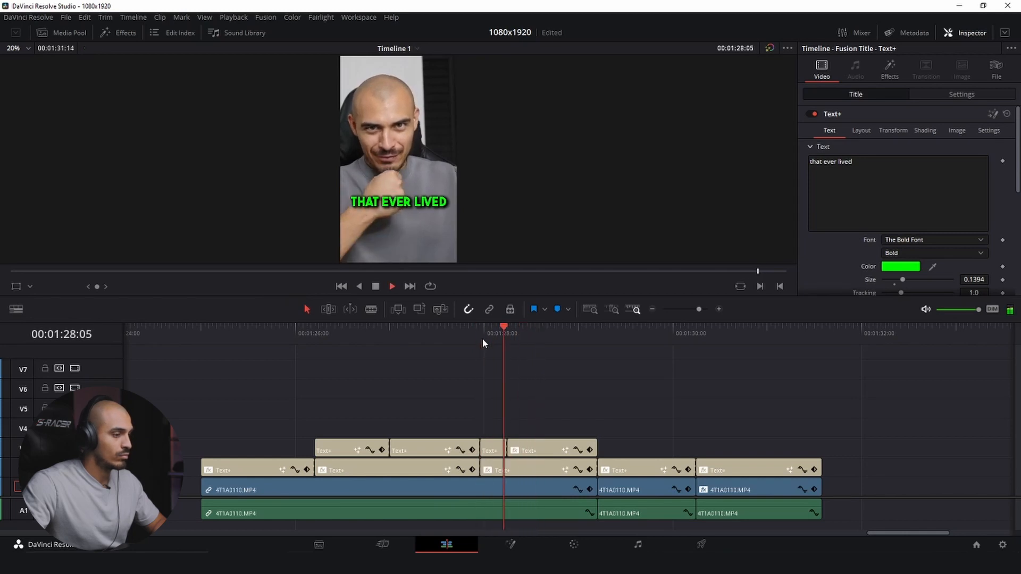
pyautogui.click(483, 339)
pyautogui.press('space')
pyautogui.hotkey('ctrl', 'b')
# - Set Write On End to 0.294 on the first green "that ever lived" piece so only "that" is highlighted
pyautogui.press('Up')
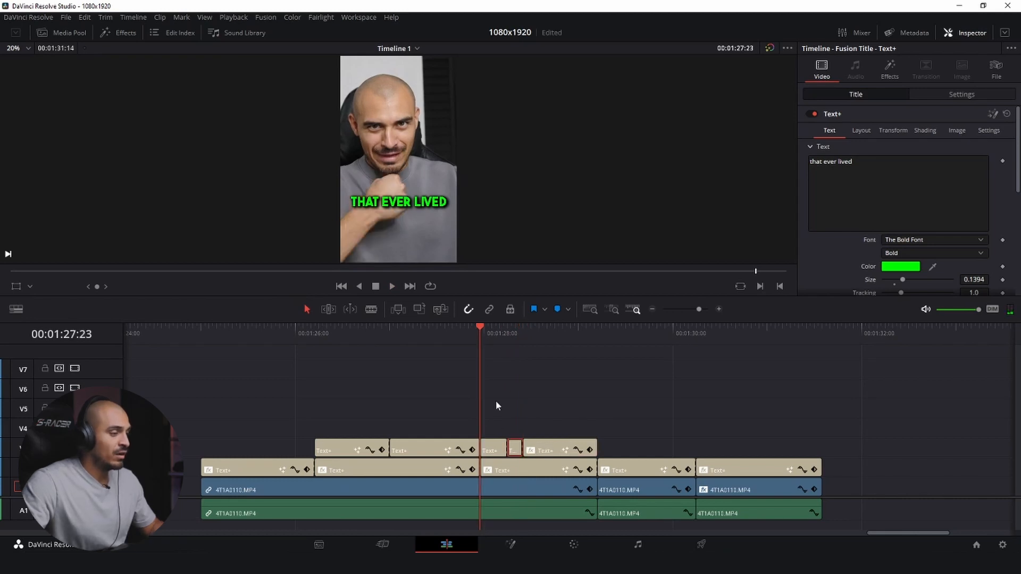
pyautogui.click(497, 442)
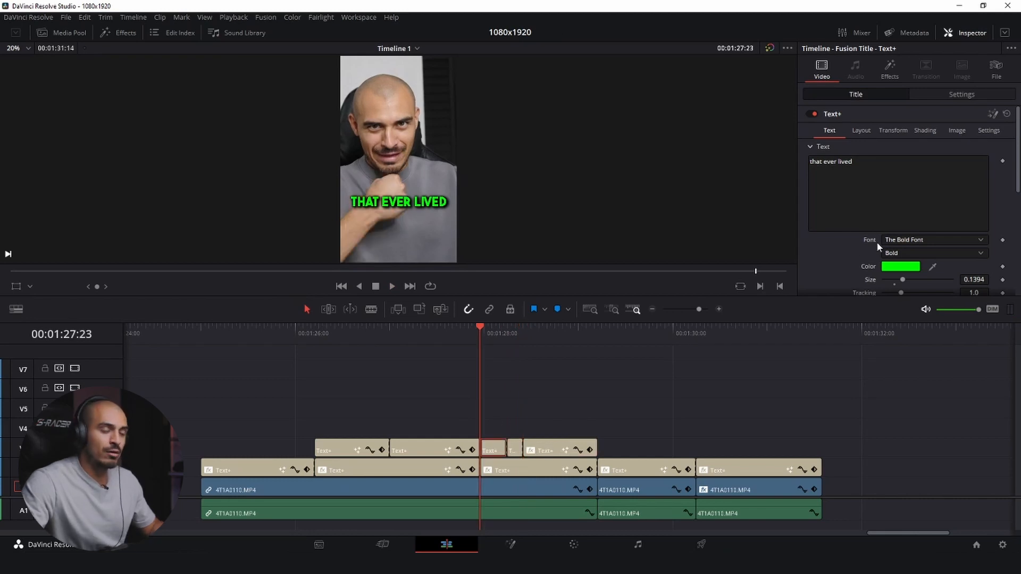
pyautogui.scroll(-8, 910, 249)
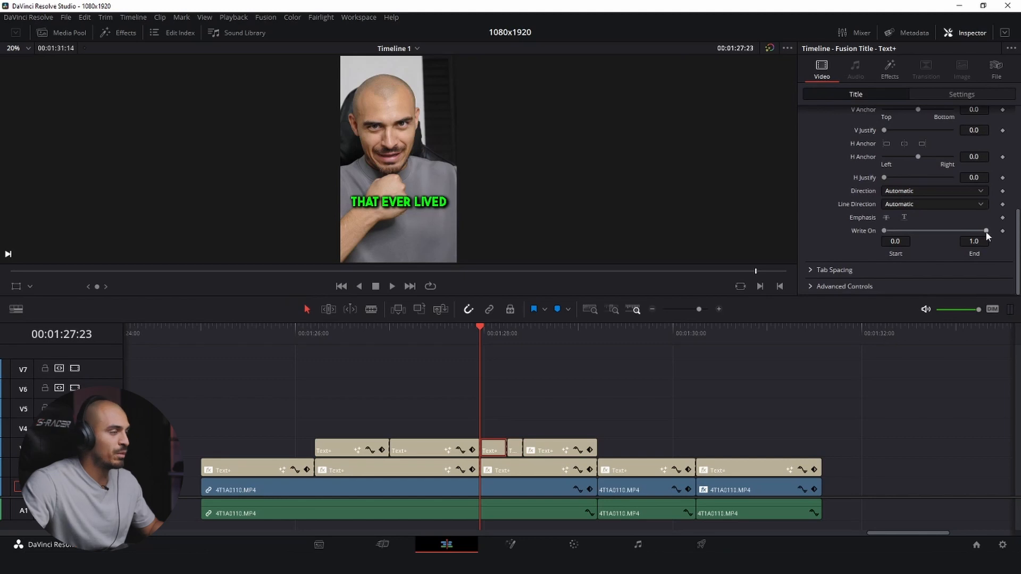
pyautogui.moveTo(982, 232); pyautogui.dragTo(920, 250)
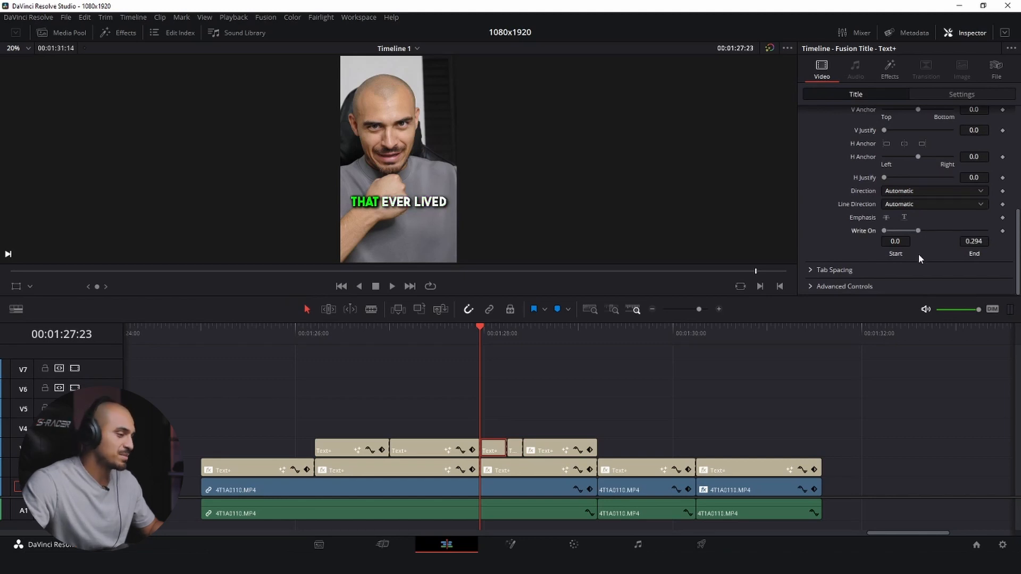
# - Set Write On Start to 0.211 and End to 0.633 on the middle green piece so only "ever" is highlighted
pyautogui.click(505, 340)
pyautogui.click(515, 450)
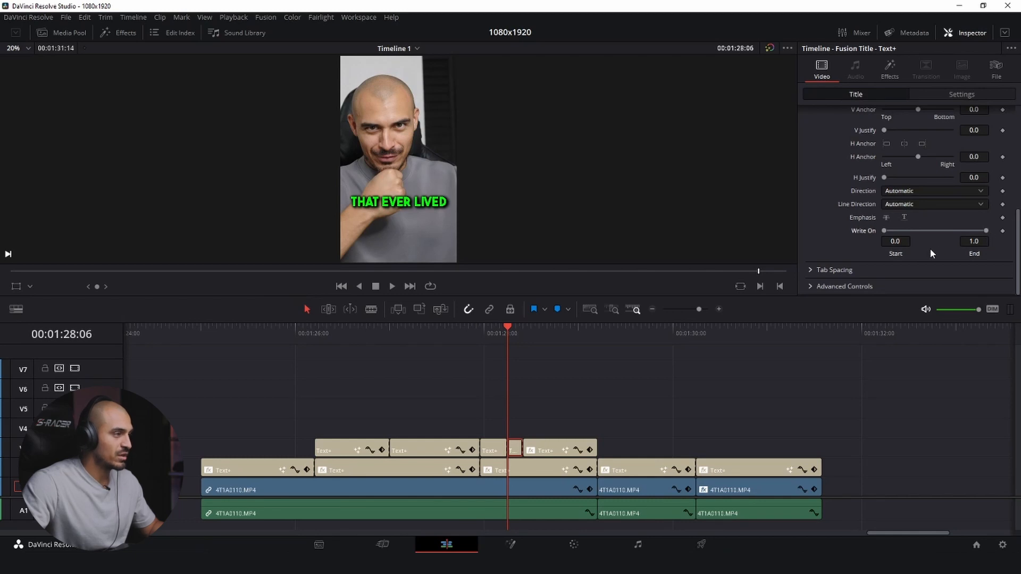
pyautogui.moveTo(987, 231); pyautogui.dragTo(956, 239)
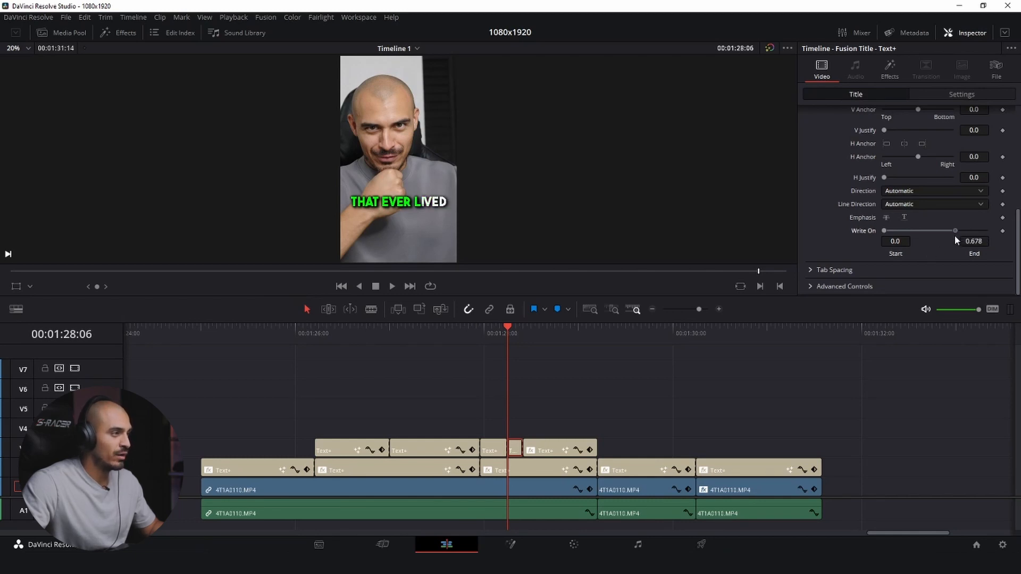
pyautogui.moveTo(884, 231); pyautogui.dragTo(904, 231)
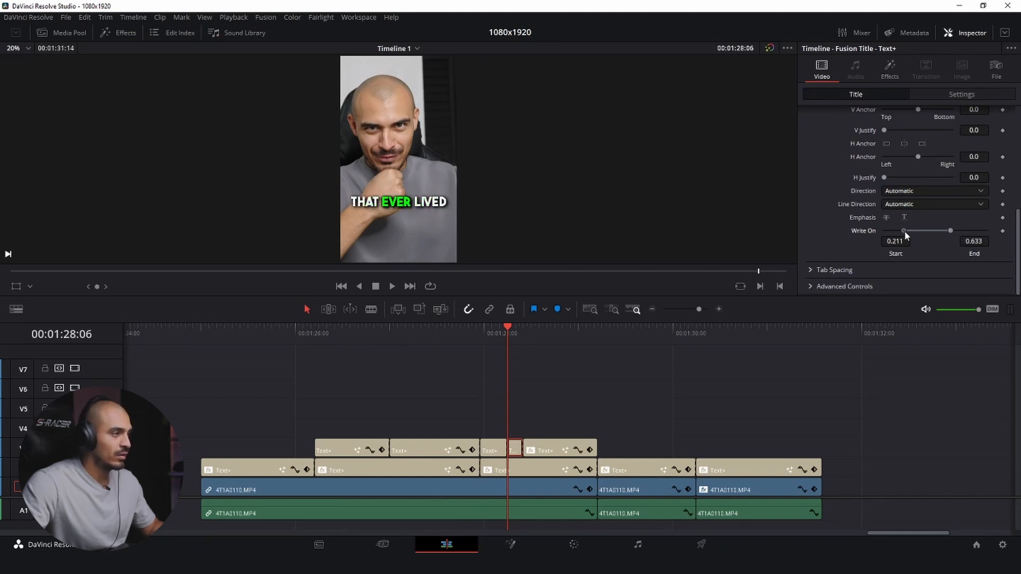
# - Set Write On Start to 0.656 on the last green "that ever lived" piece so only "lived" is highlighted
pyautogui.press('Down')
pyautogui.click(555, 442)
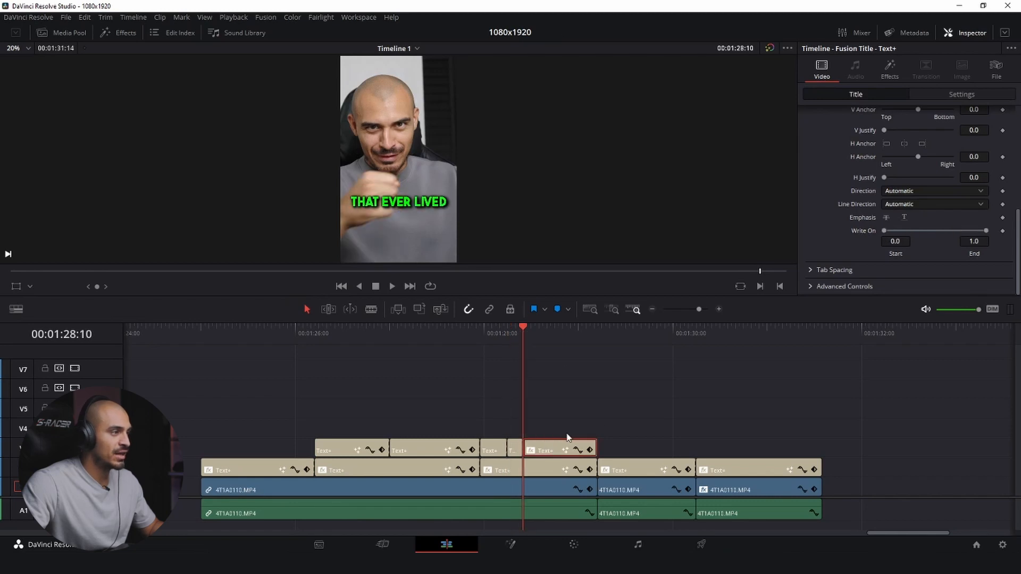
pyautogui.moveTo(883, 231); pyautogui.dragTo(947, 231)
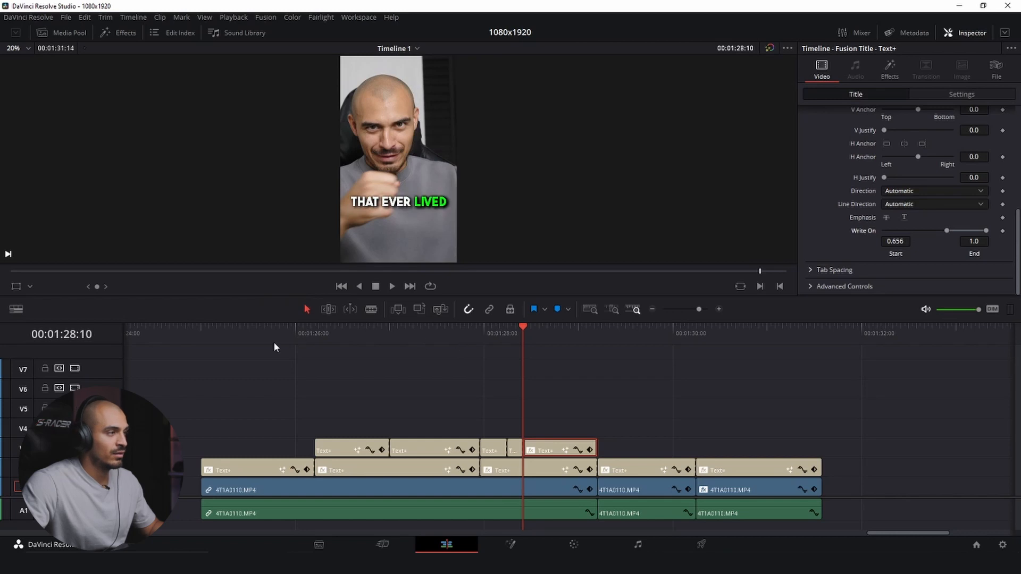